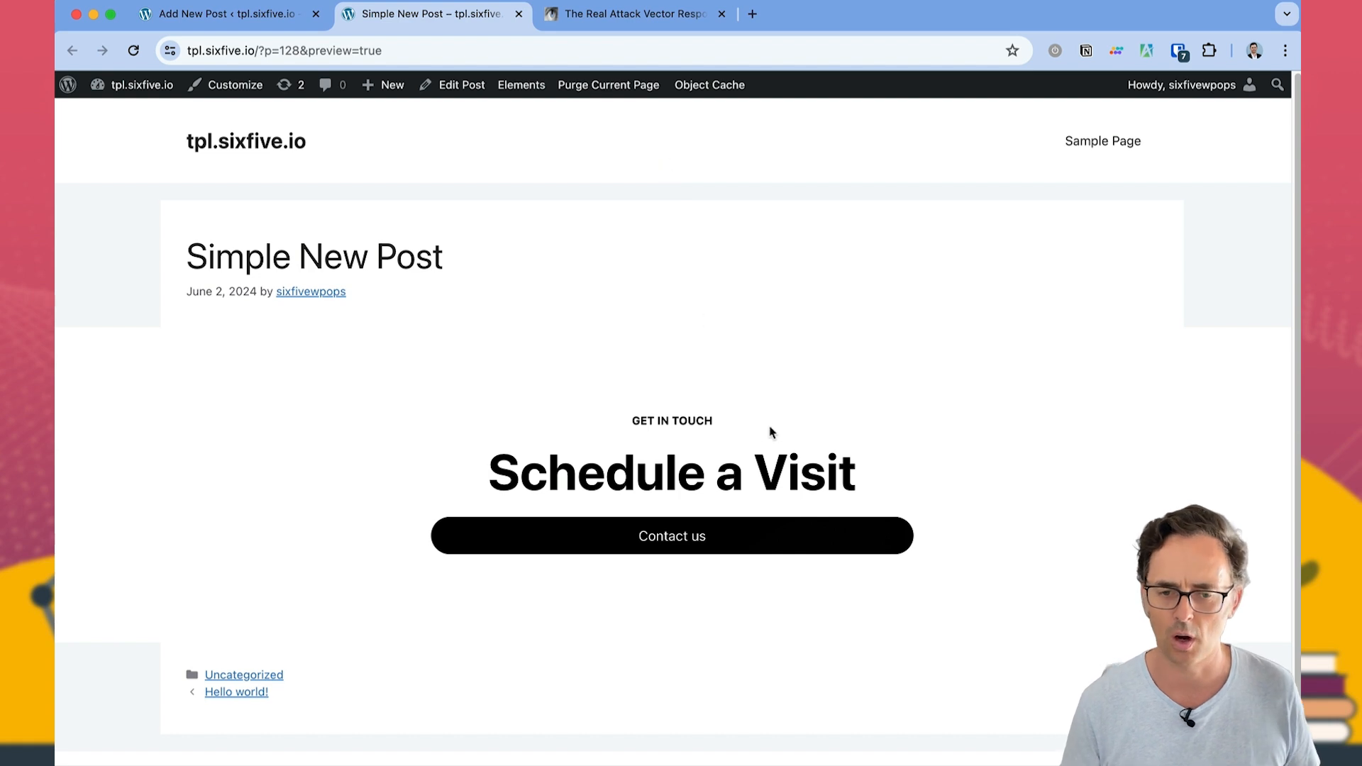
Step: Open the Simple New Post draft for editing from its preview page
scroll(762, 436, "down", 1)
scroll(759, 444, "up", 1)
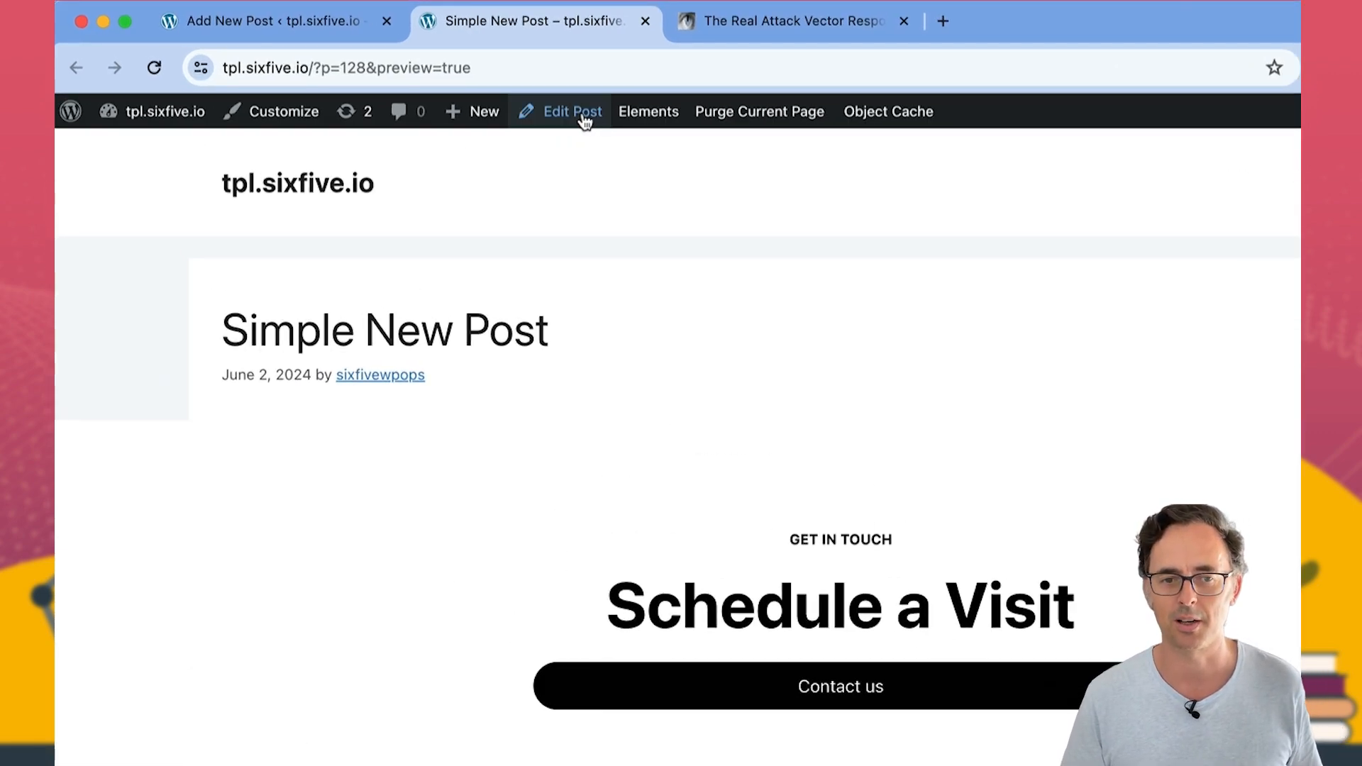
mouse_move(188, 122)
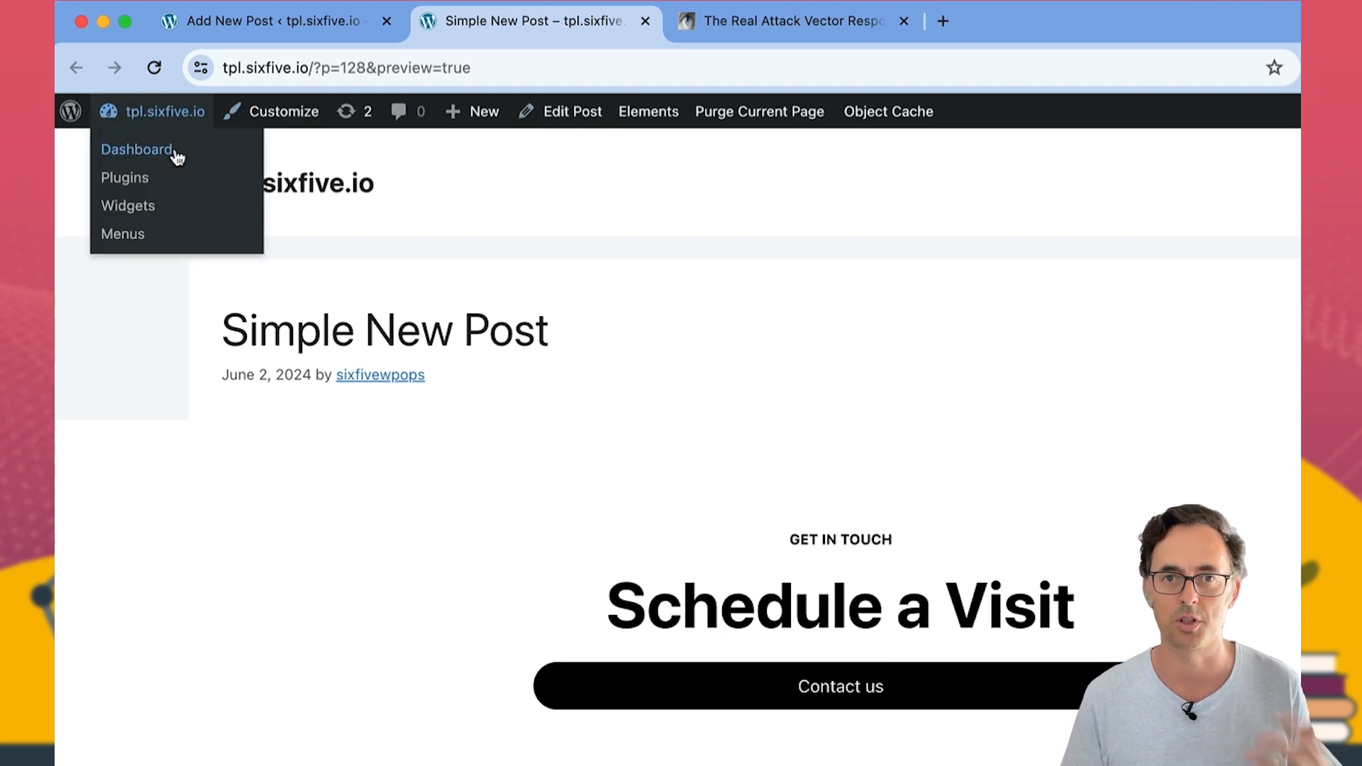
left_click(570, 121)
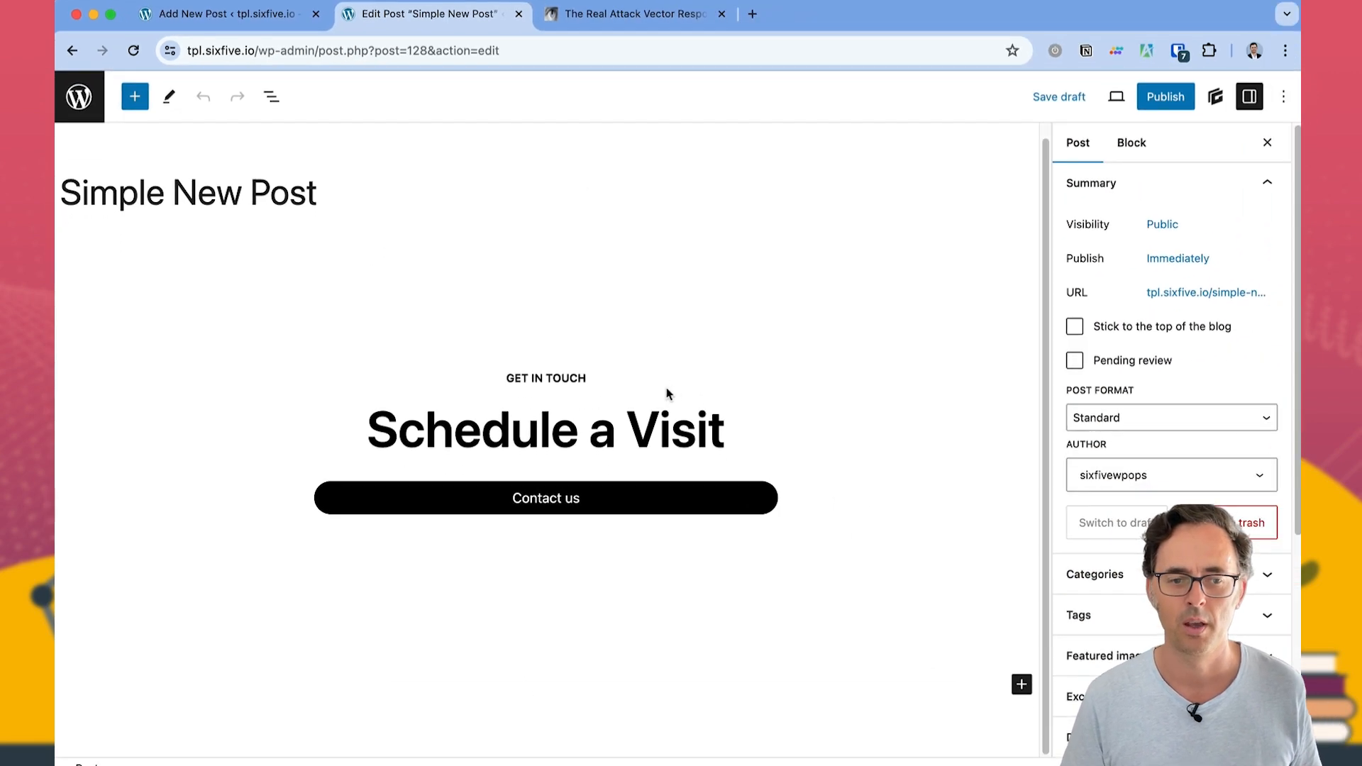
Step: Add a paragraph reading "New post content" below the Schedule a Visit section
left_click(355, 639)
left_click(912, 682)
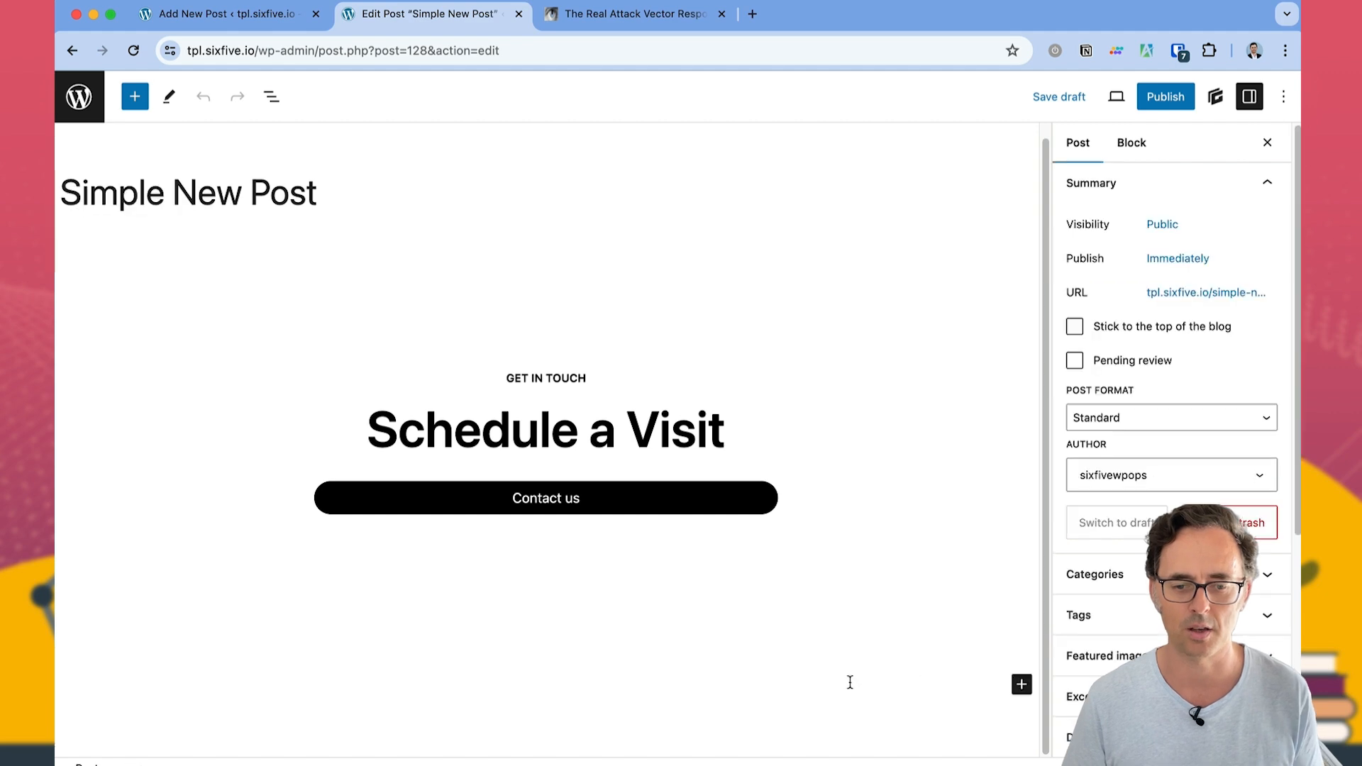
left_click(1027, 685)
left_click(807, 502)
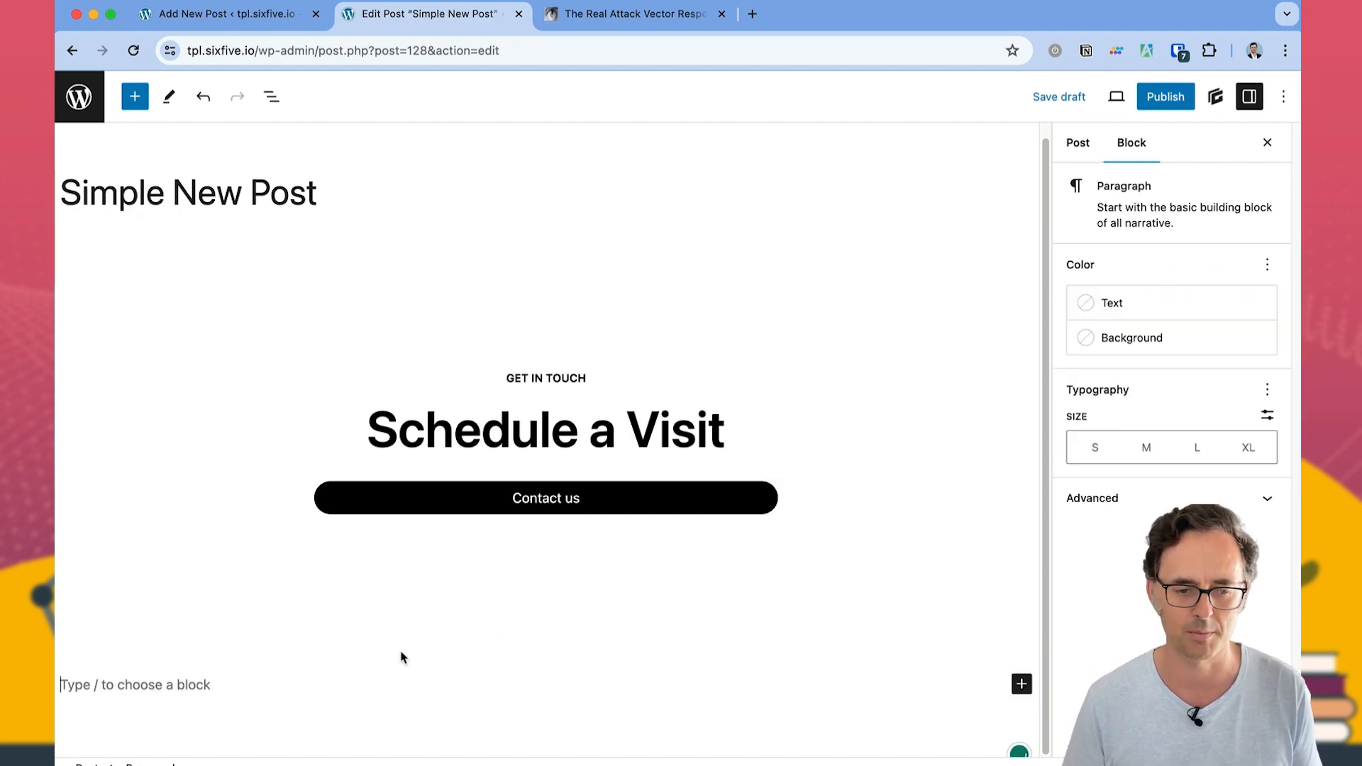
type("New po")
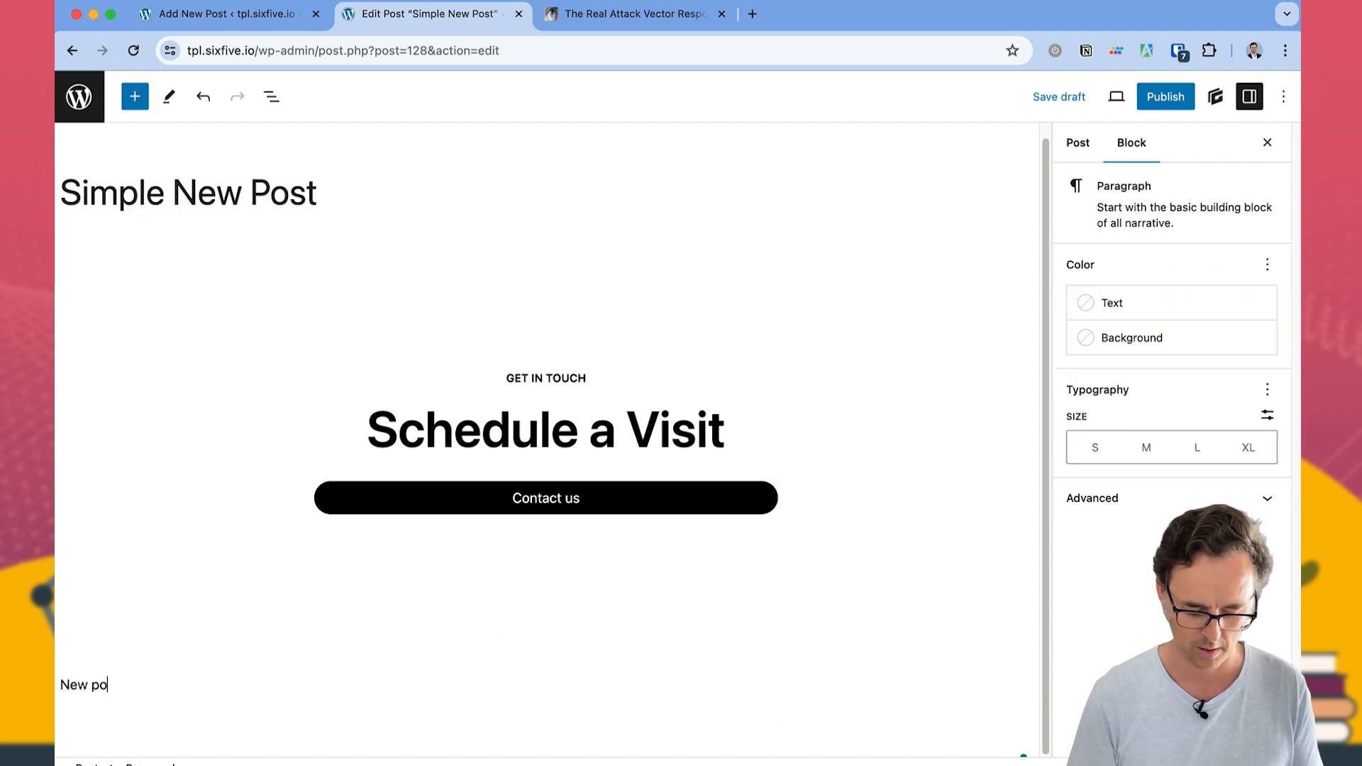
type("st content")
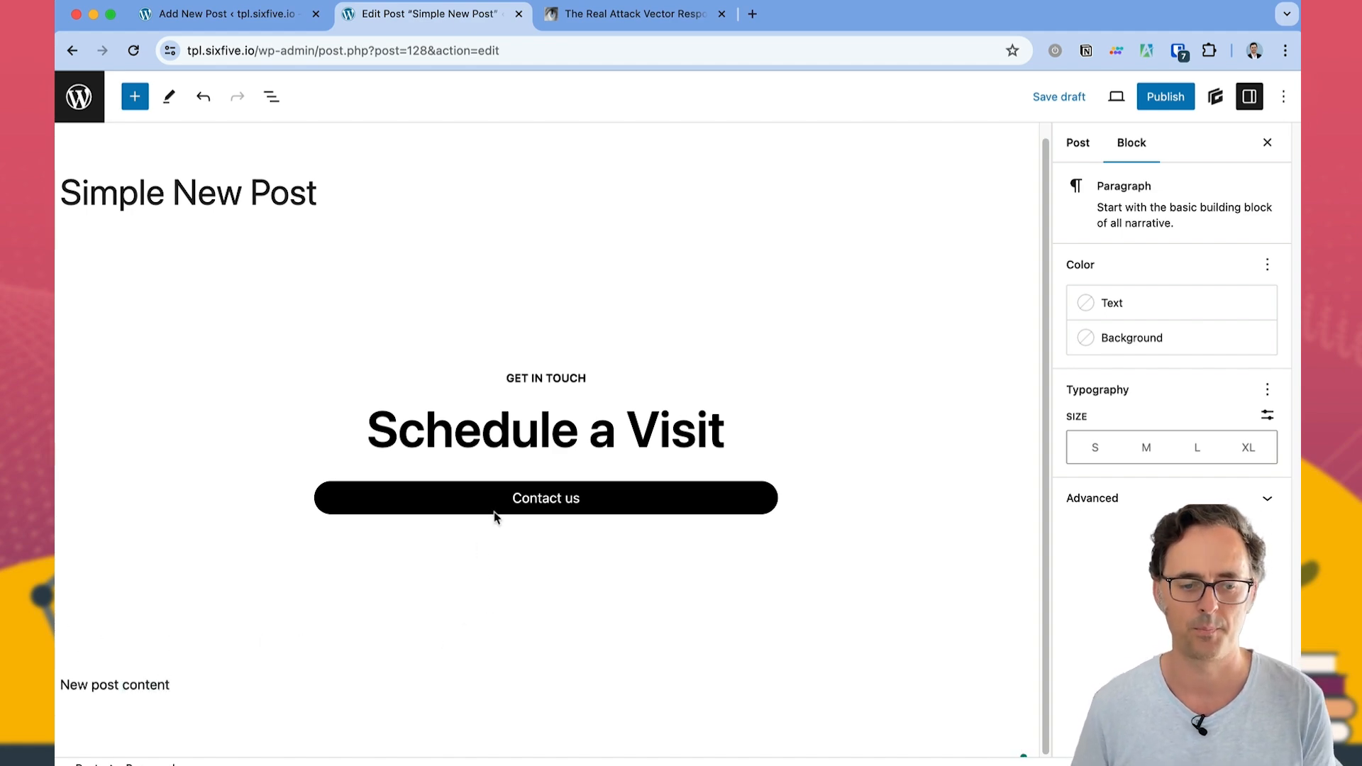
Step: Preview the post in a new tab and highlight the added paragraph text
left_click(1116, 96)
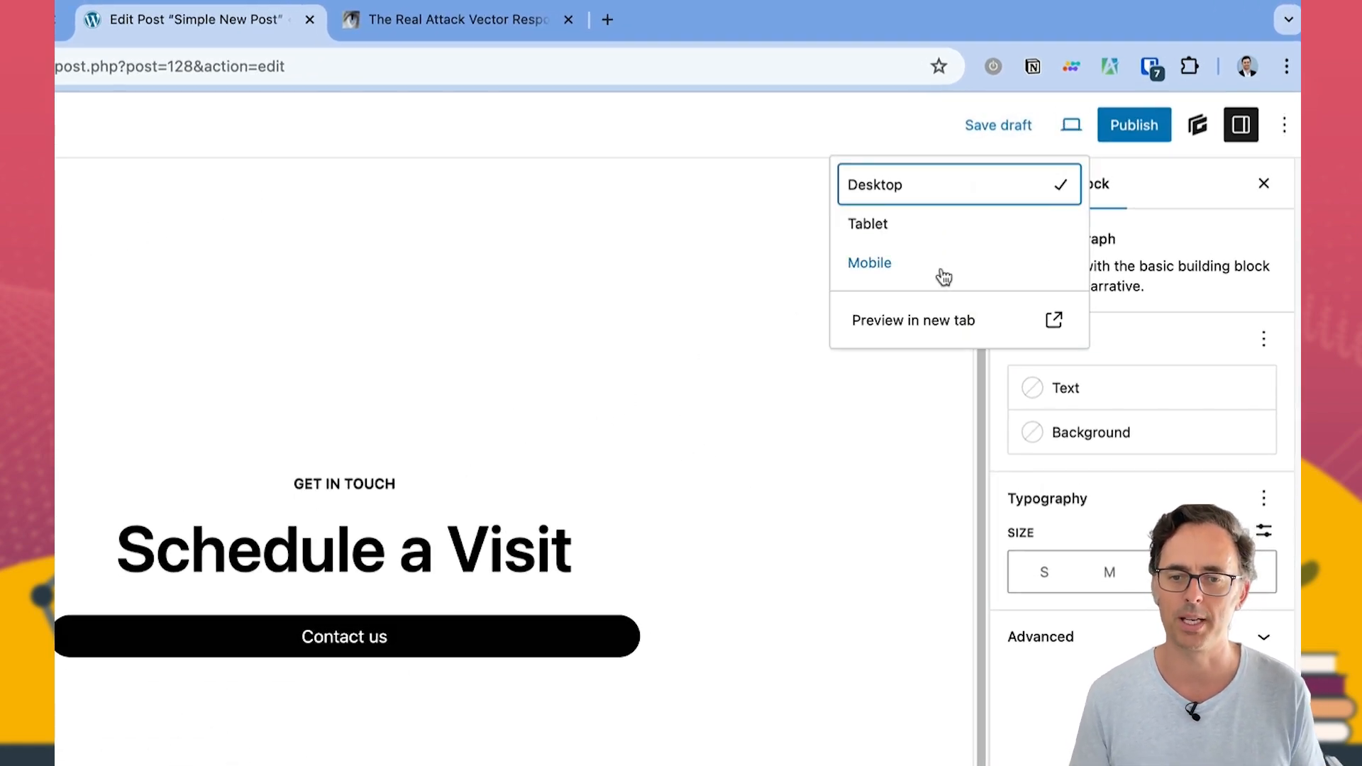
left_click(943, 318)
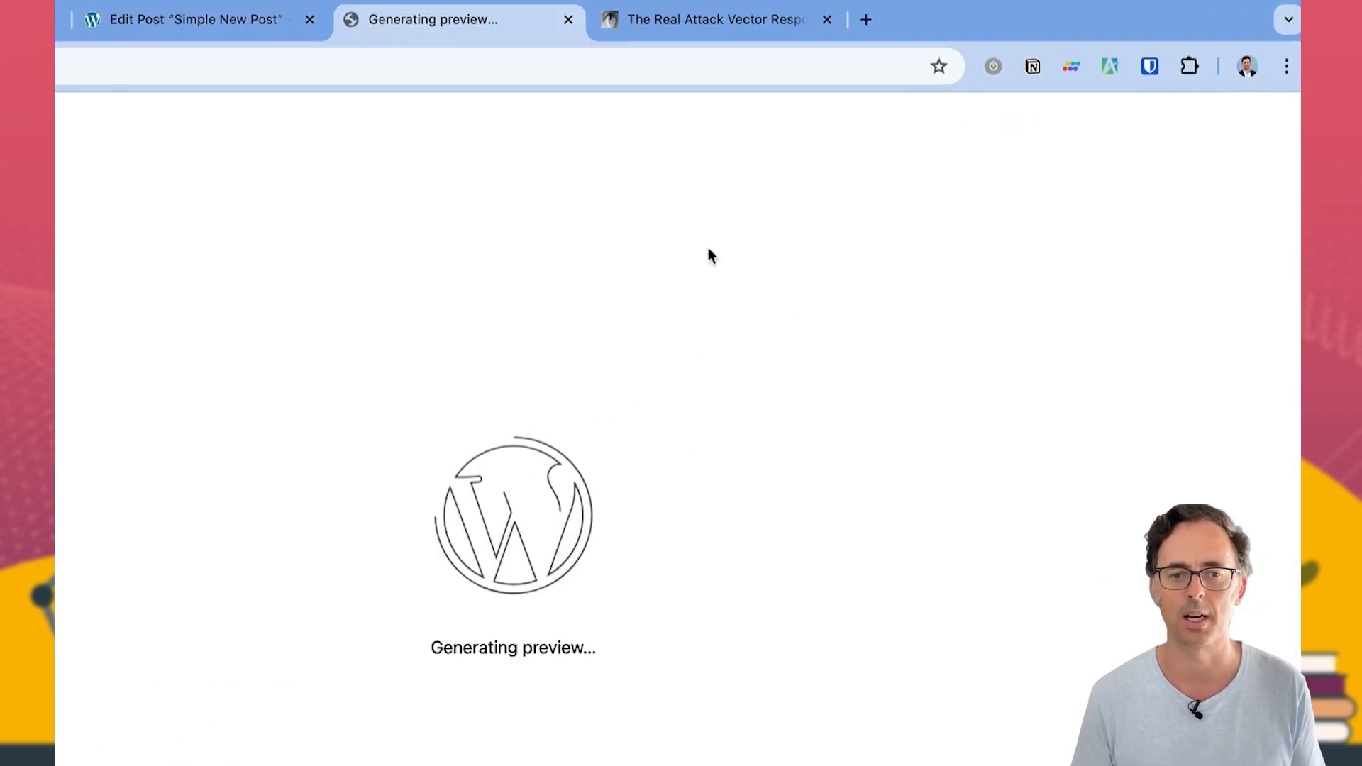
left_click_drag(294, 663, 144, 661)
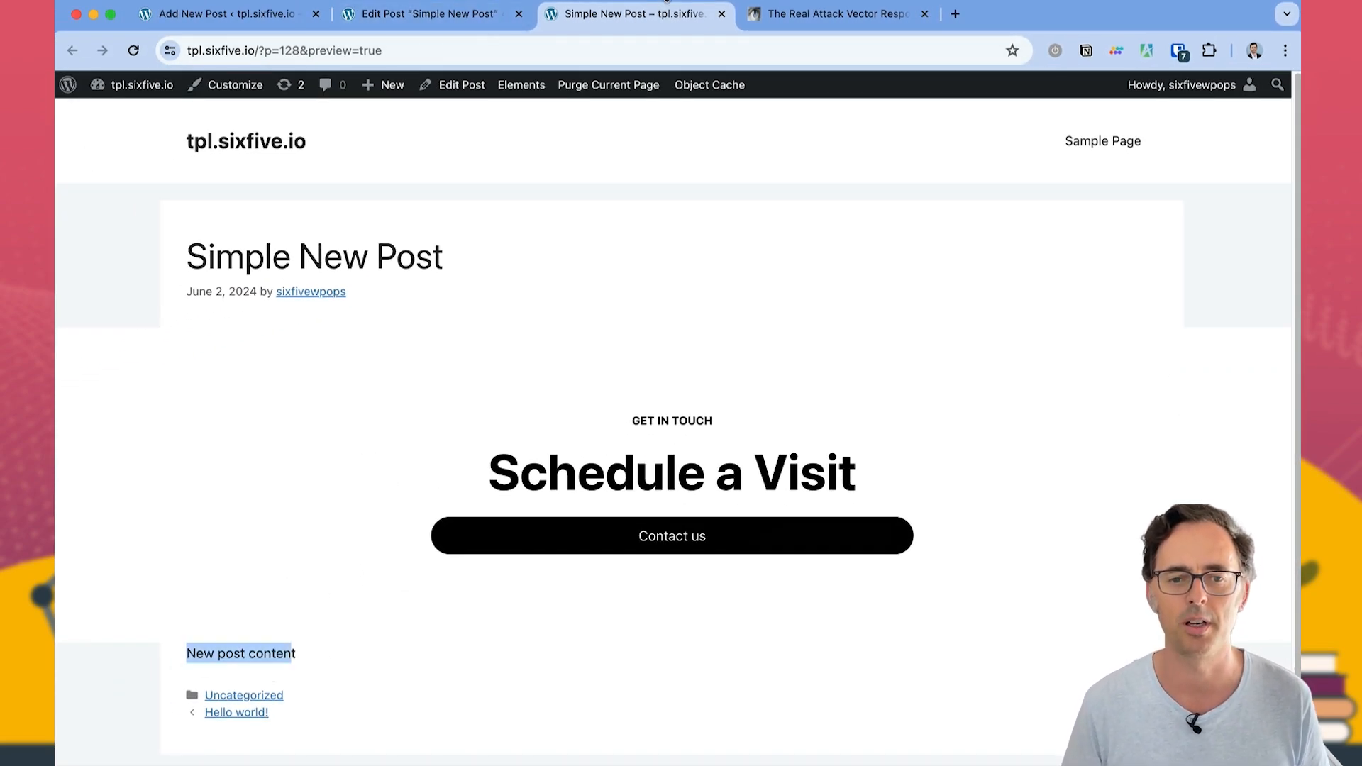
Step: Compare the Simple New Post content in the original editor tab with the preview and the second editor tab
left_click(222, 16)
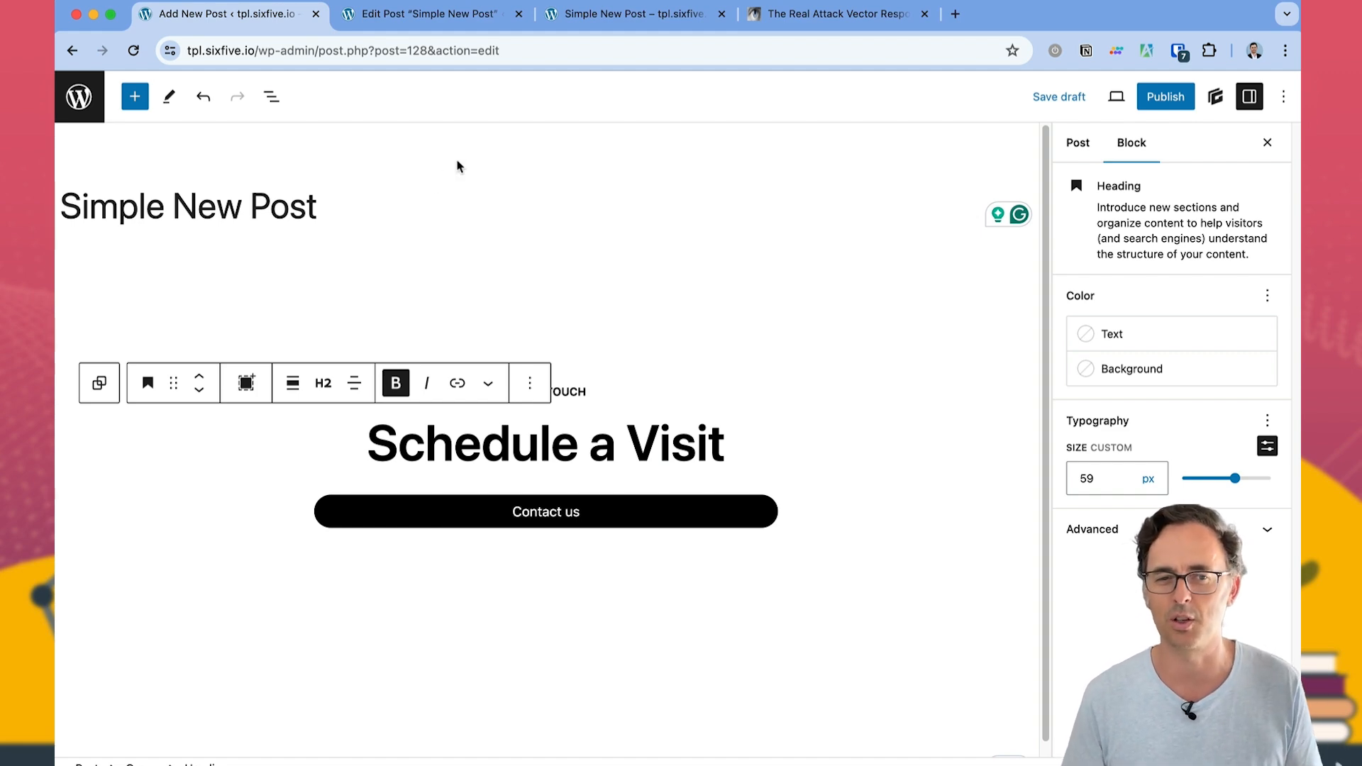
left_click(589, 15)
left_click(436, 15)
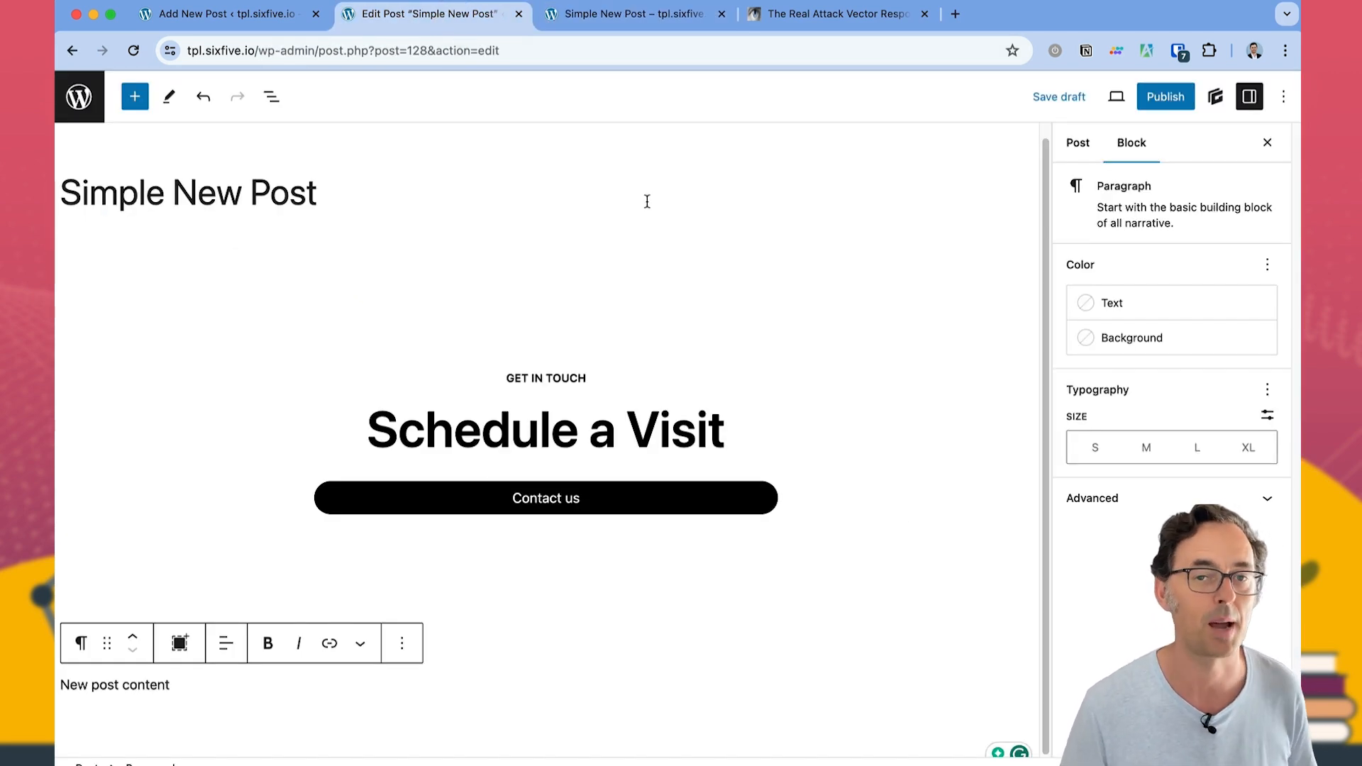
left_click(556, 681)
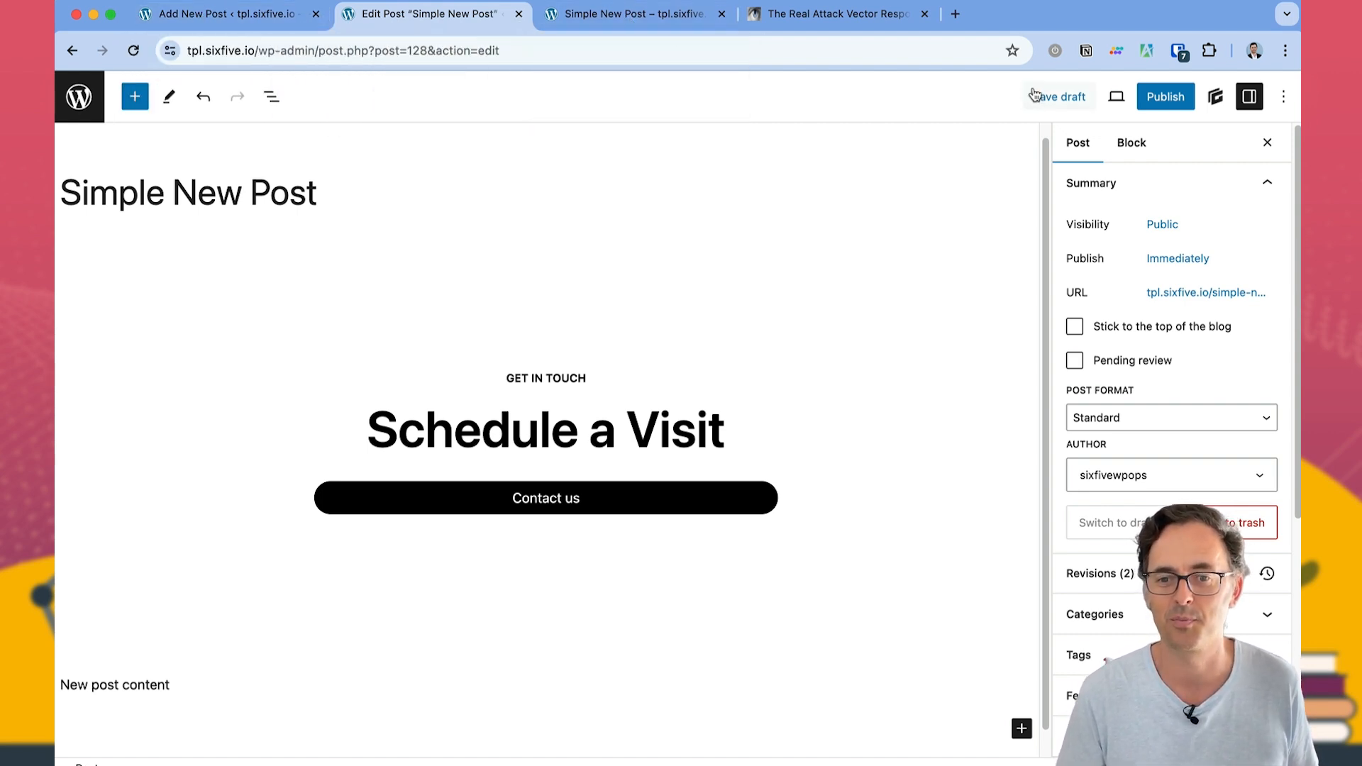
Step: Close the Simple New Post preview and duplicate editor tabs, and return to the original editor tab
left_click(718, 14)
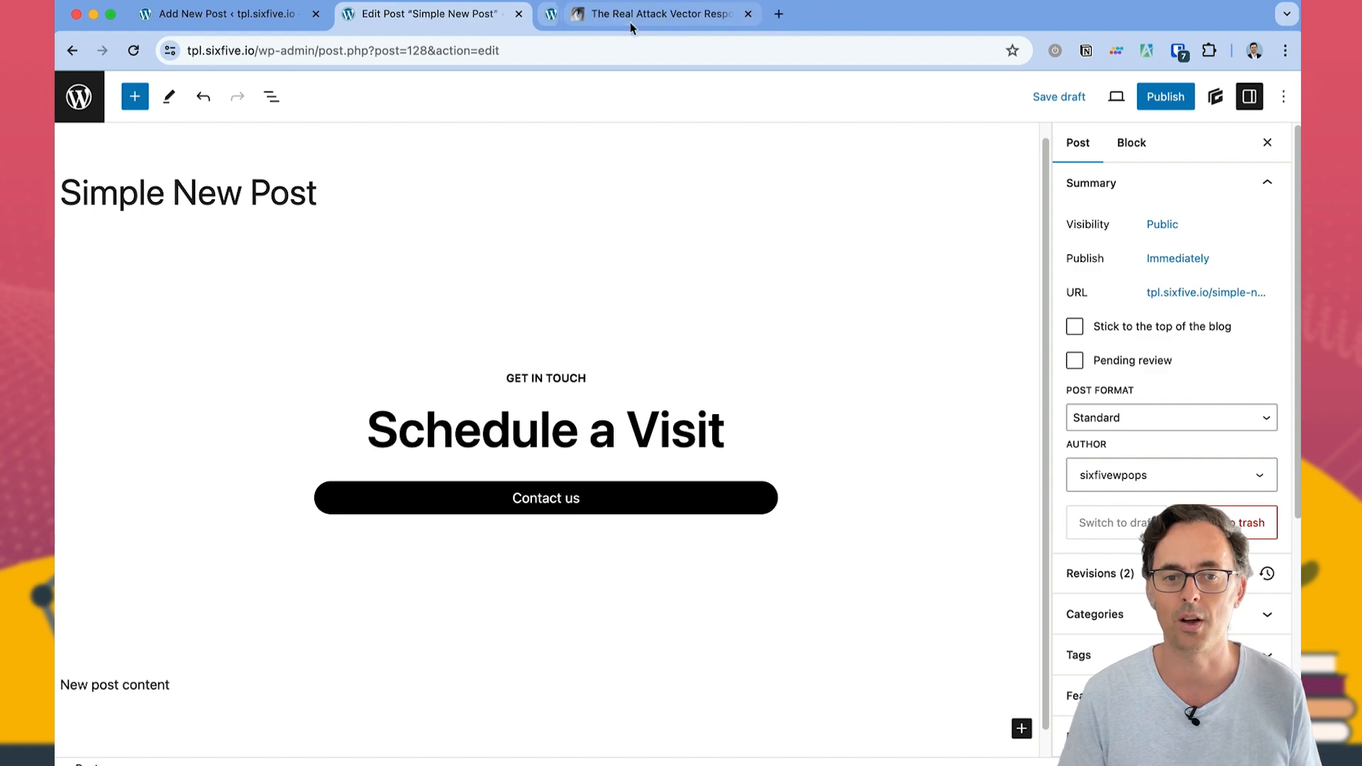
left_click(519, 14)
left_click(250, 17)
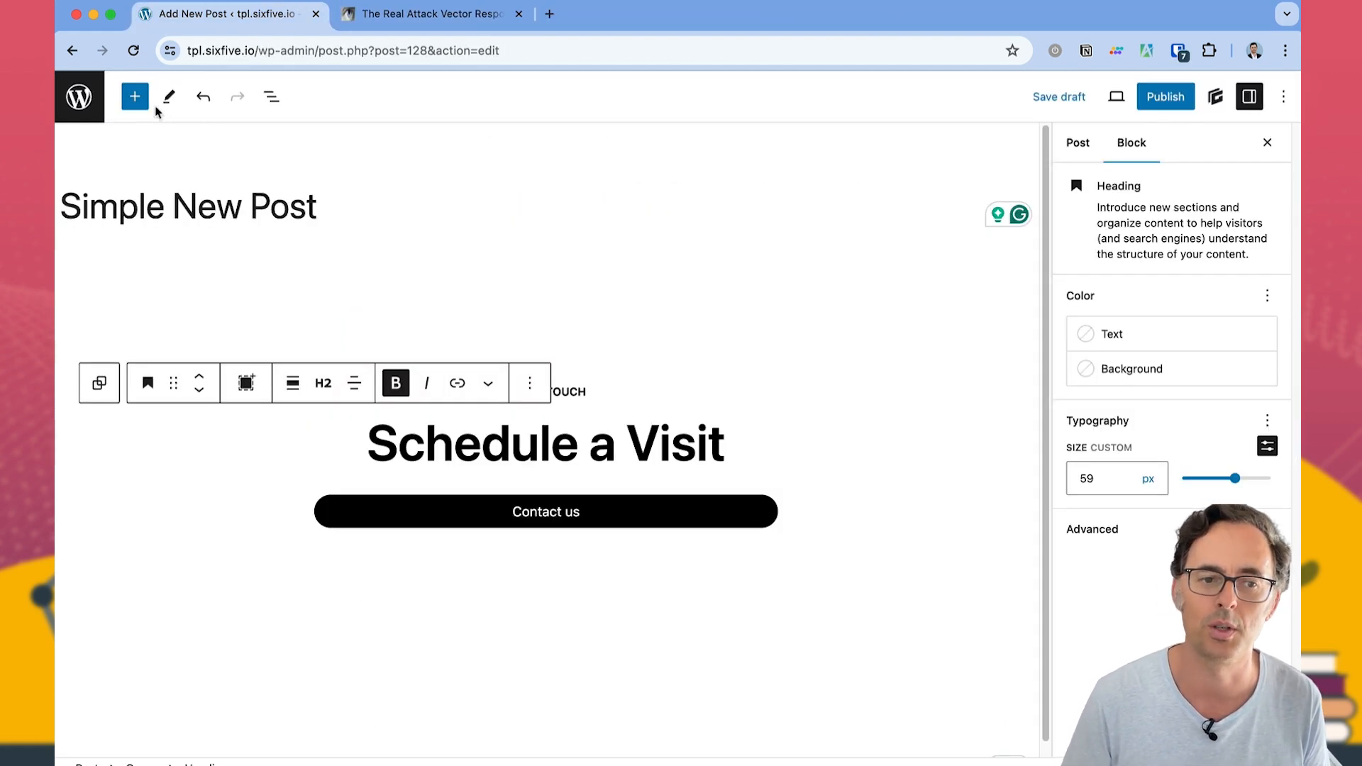
Step: Leave the editor for the posts list and create a new post titled "New Post This Way"
left_click(79, 96)
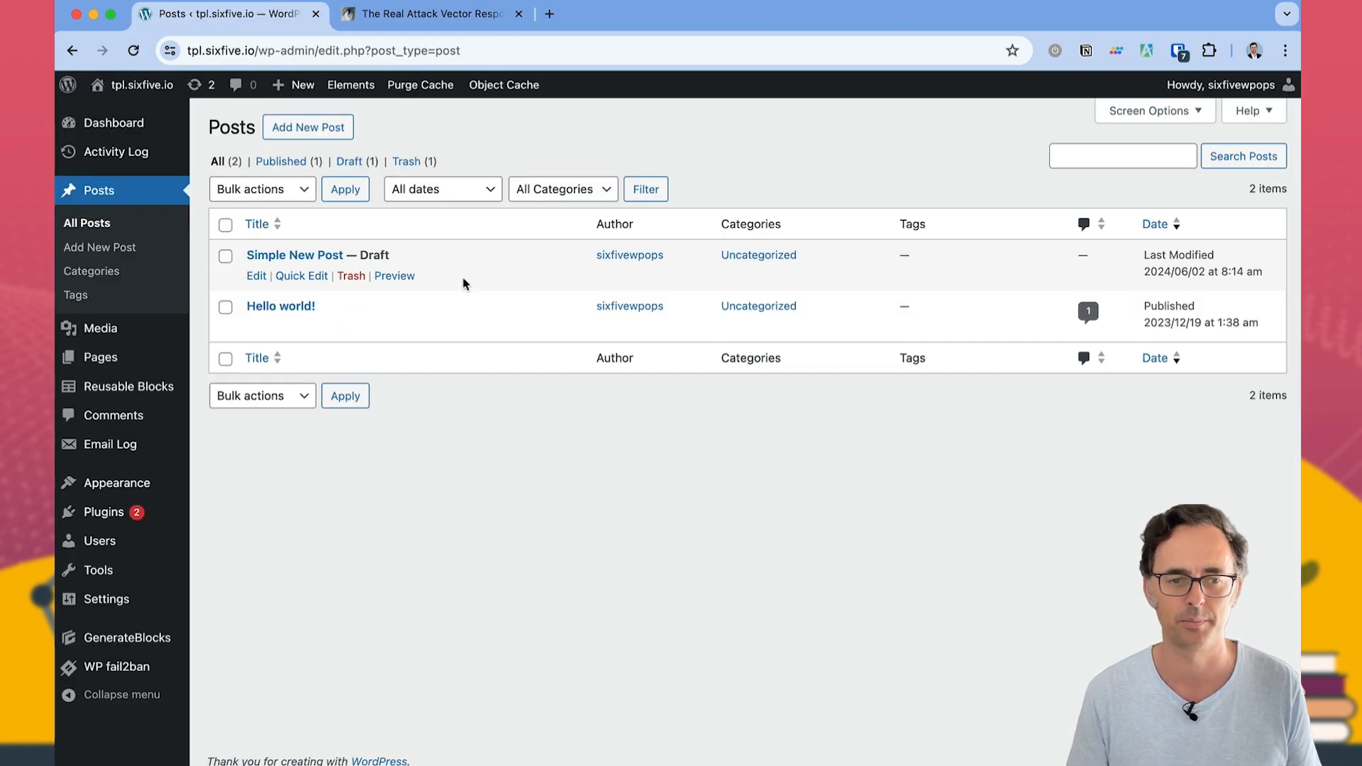
left_click(308, 127)
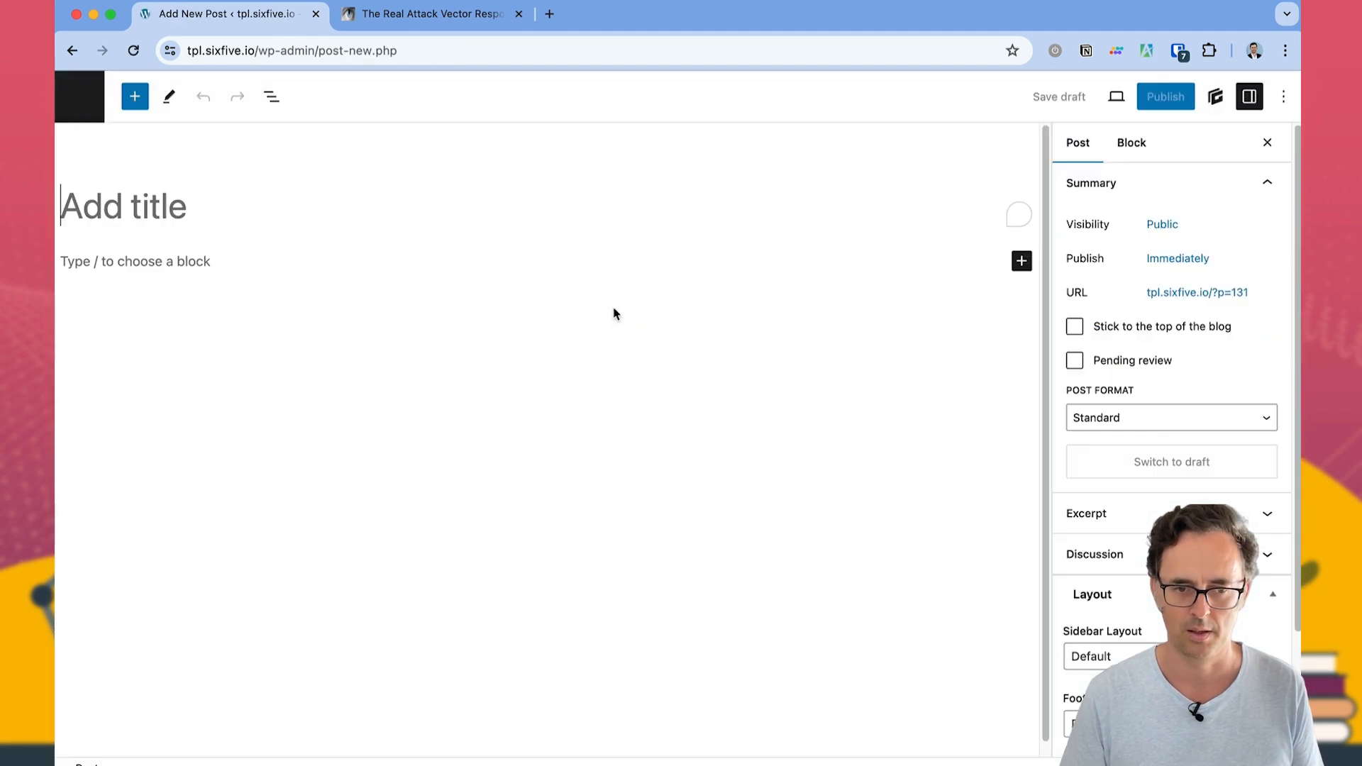
type("Ne")
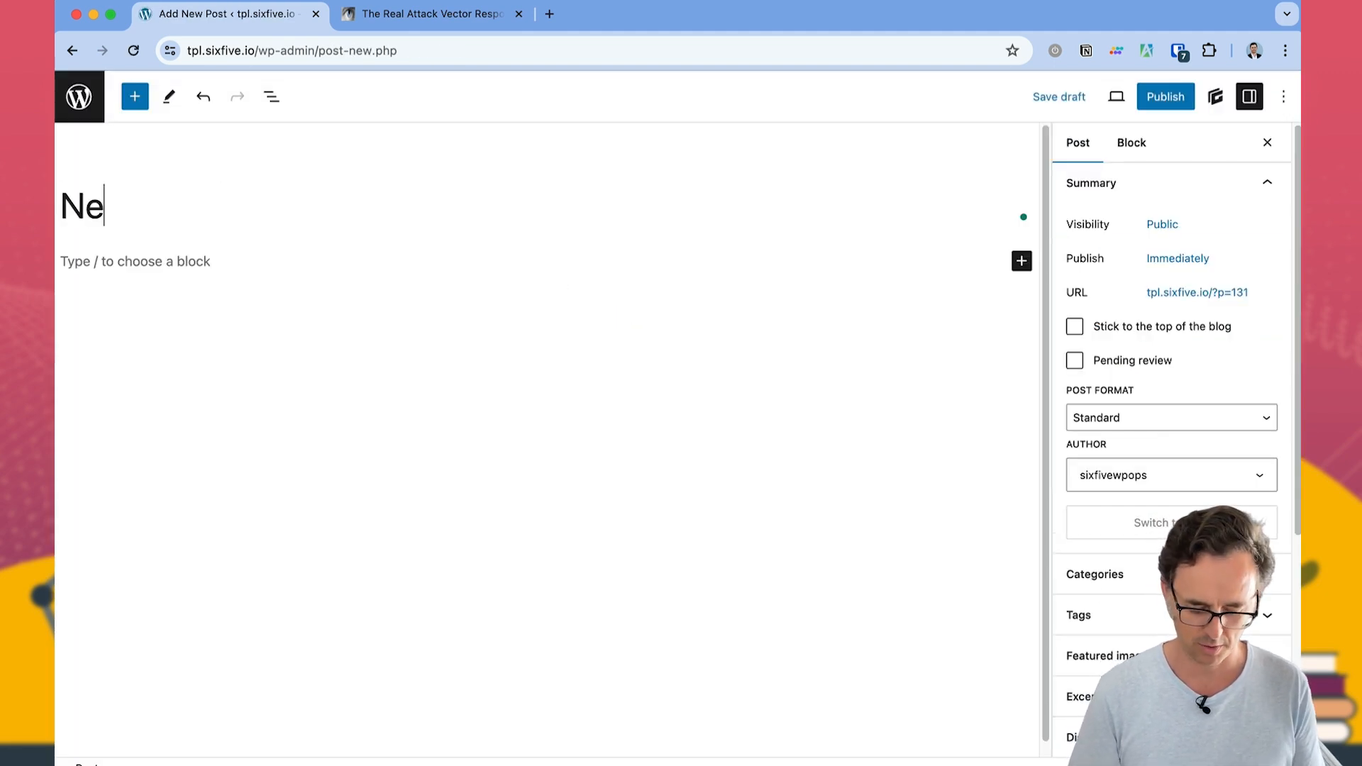
type("w Post This Way")
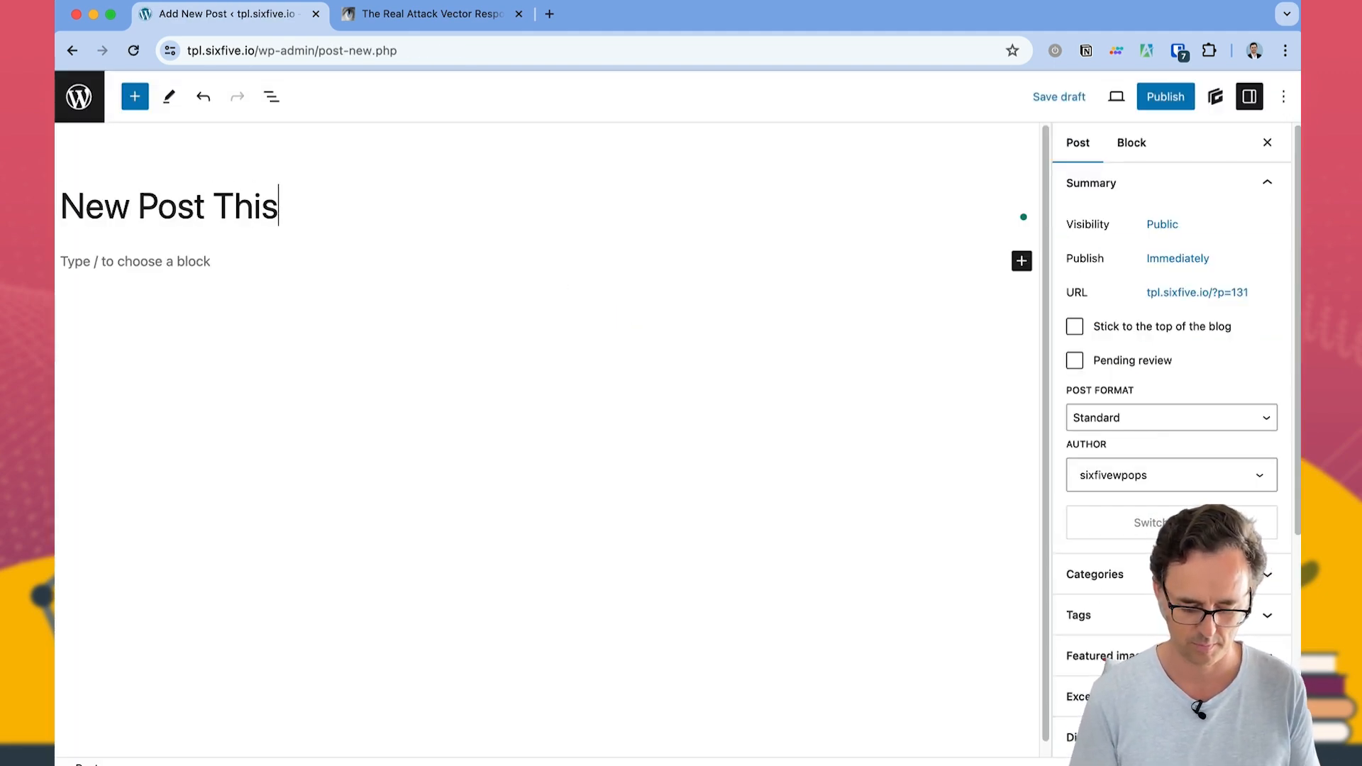
Step: Insert the dark "bud!" pattern from the Banners category into the post body and preview the post in a new tab
left_click(128, 264)
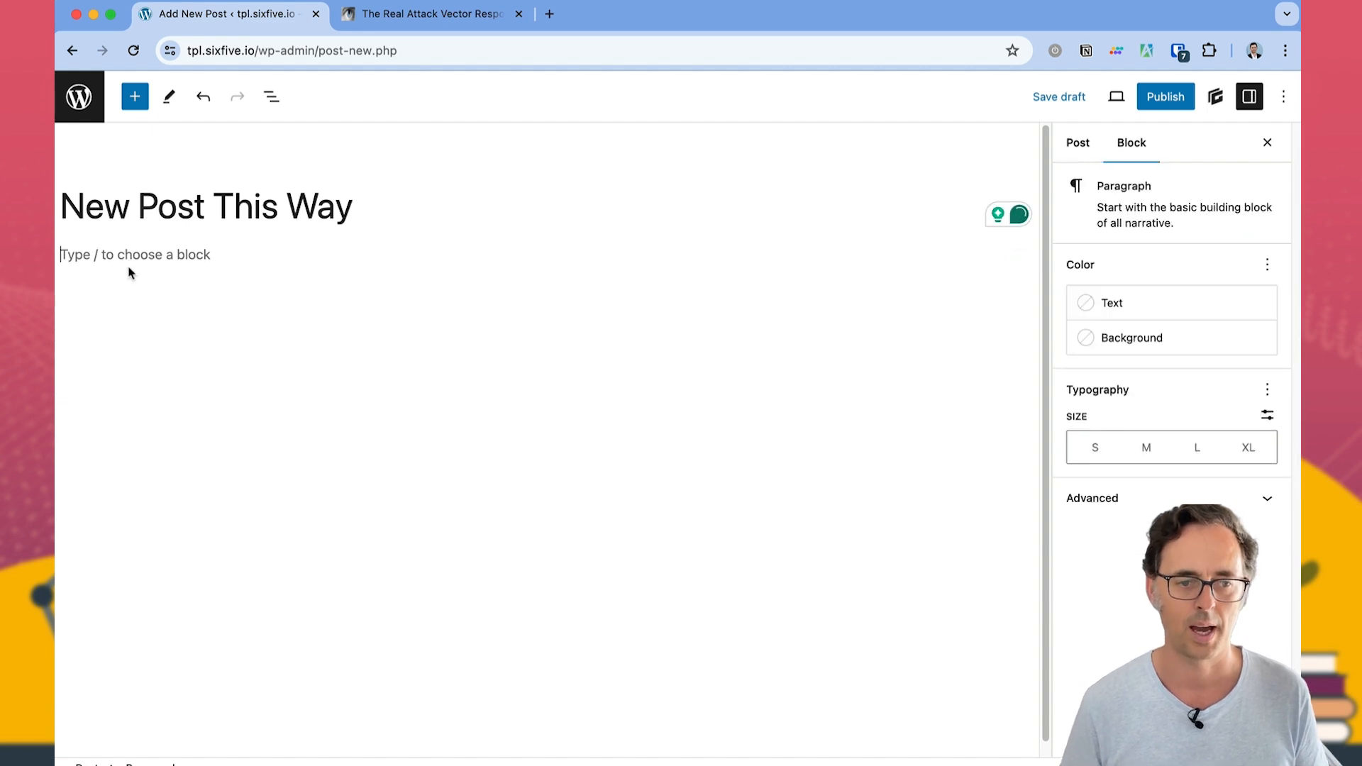
left_click(134, 95)
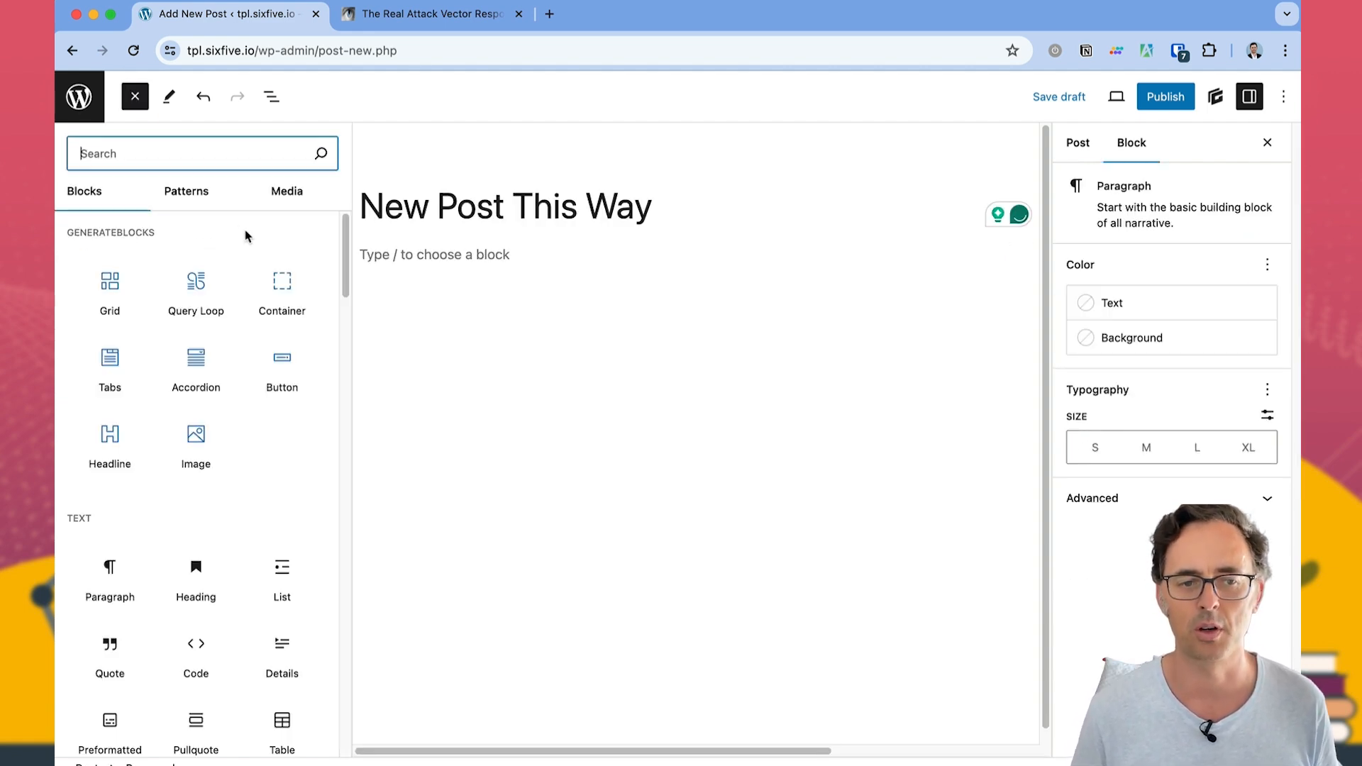
left_click(201, 191)
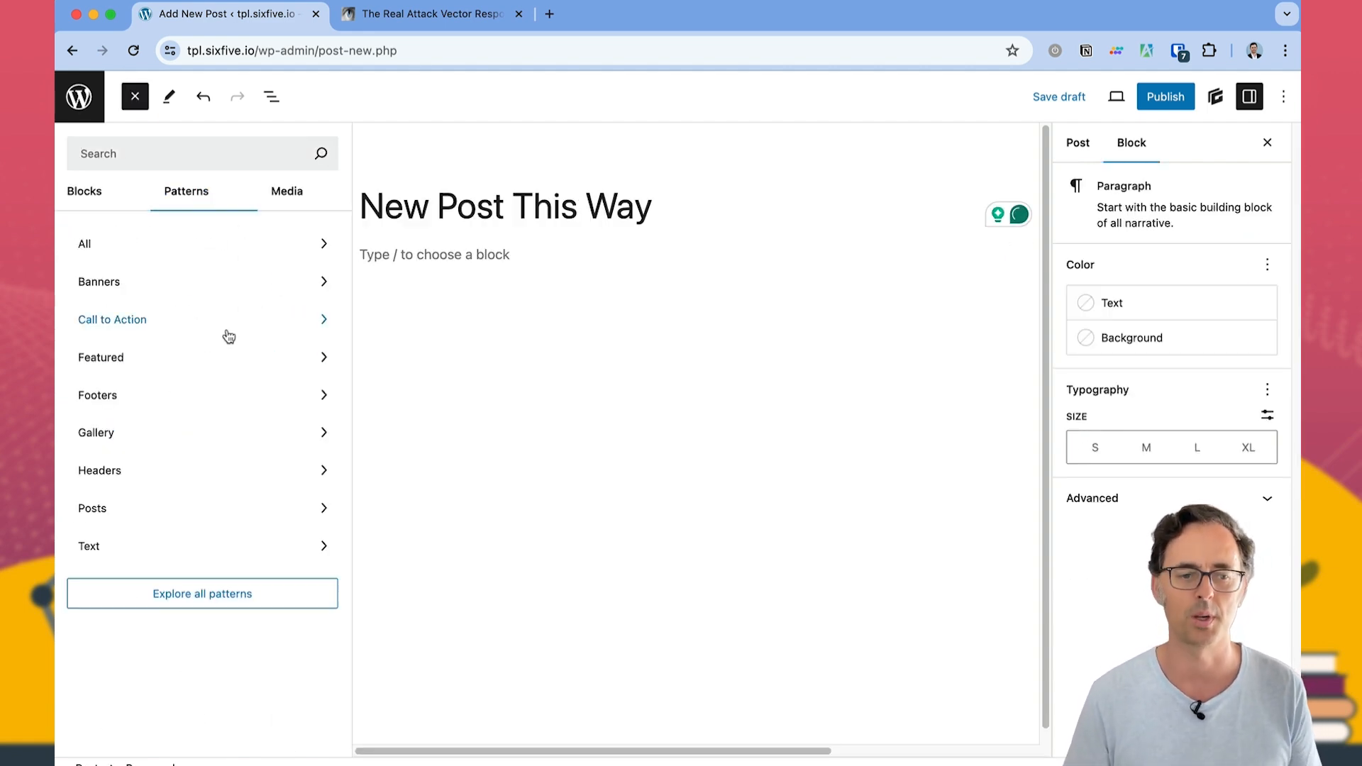
left_click(195, 281)
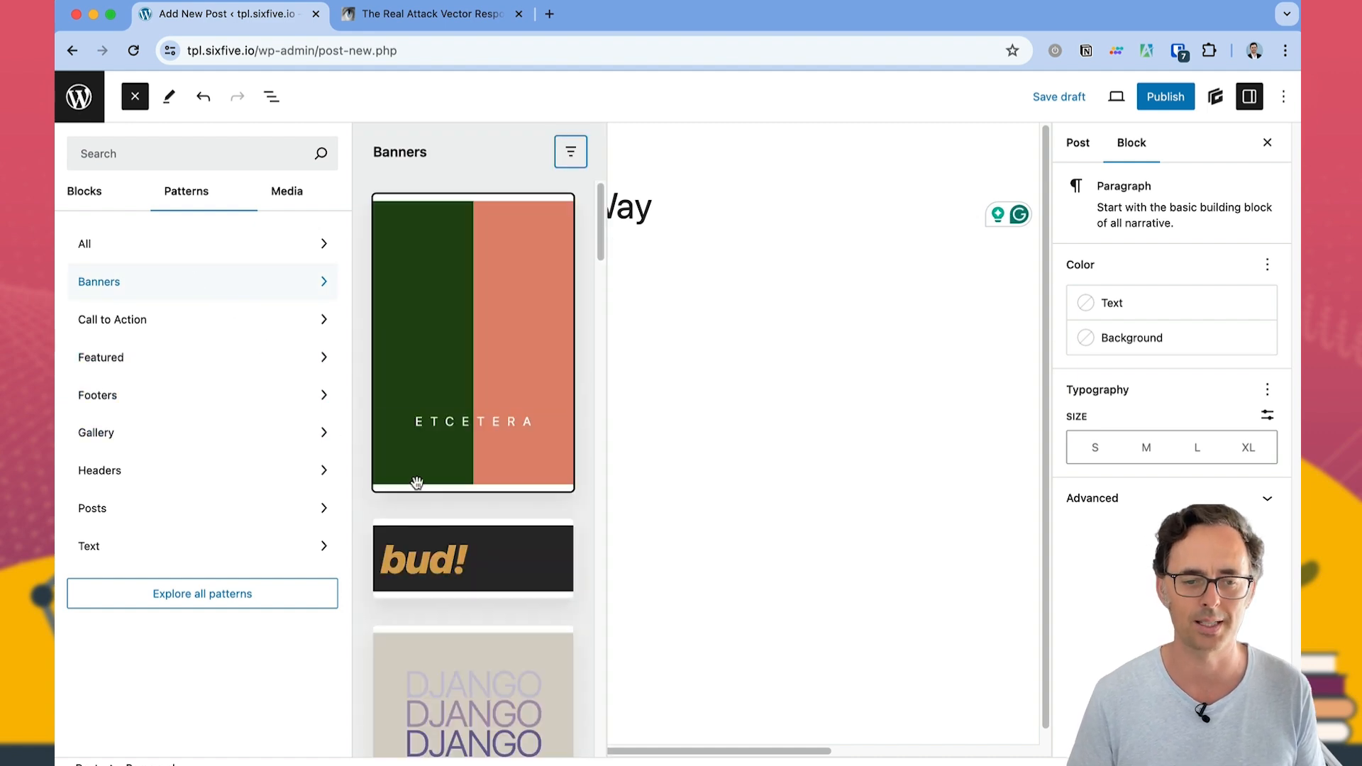
left_click(468, 557)
left_click(867, 189)
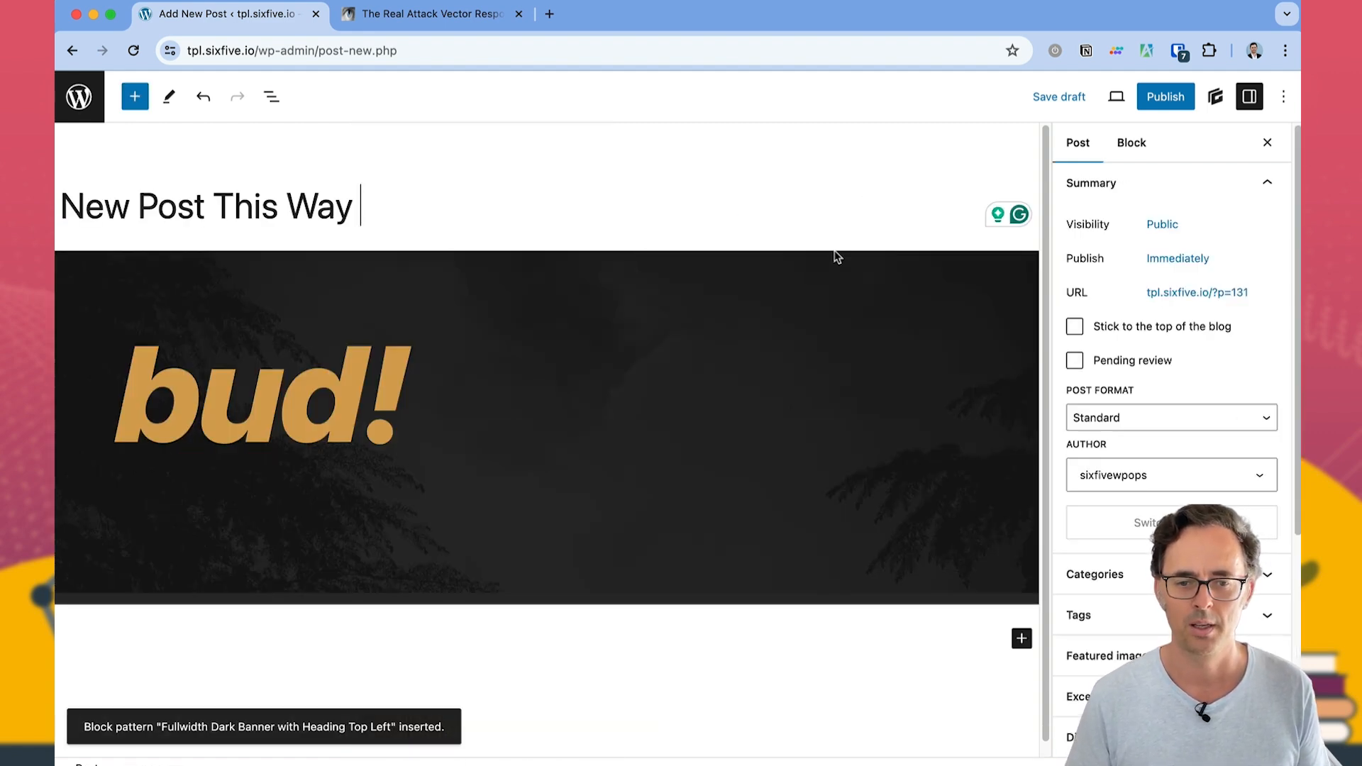
left_click(1126, 104)
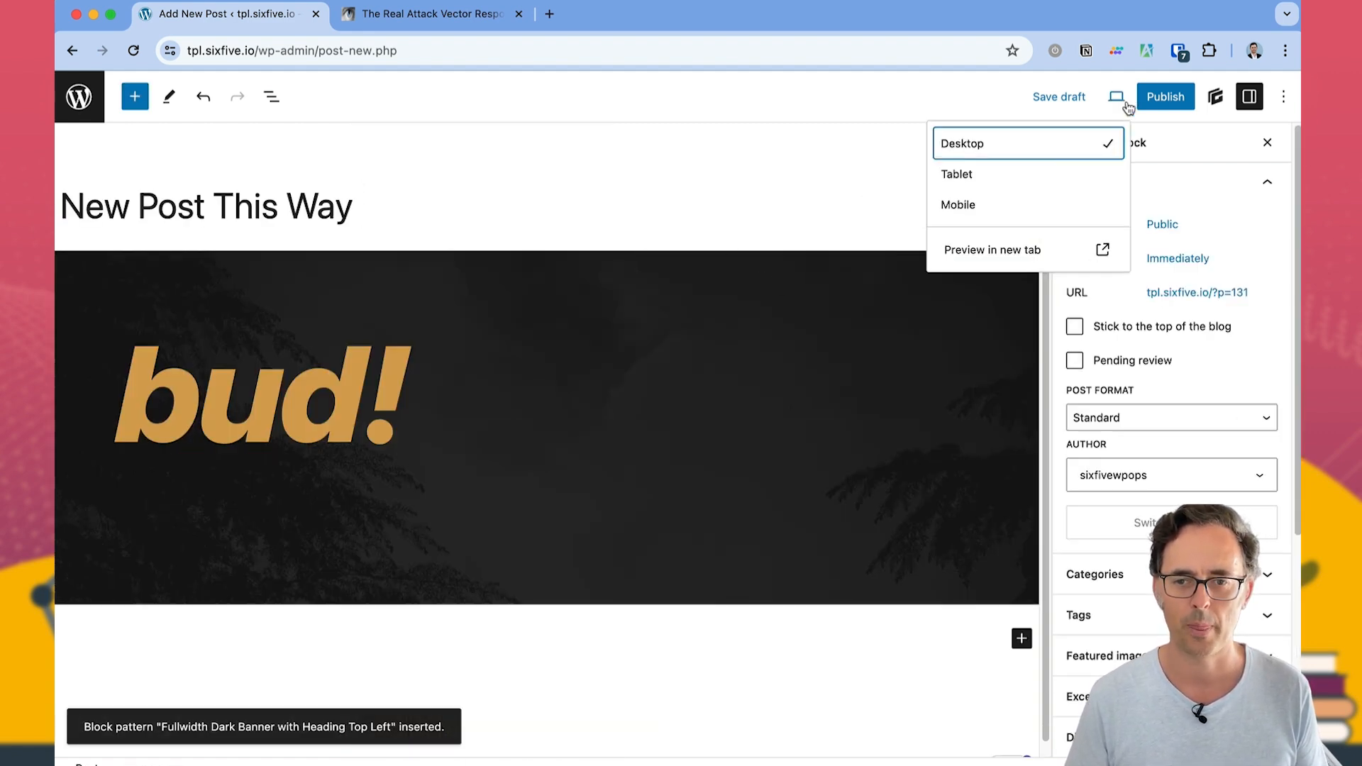
left_click(1034, 256)
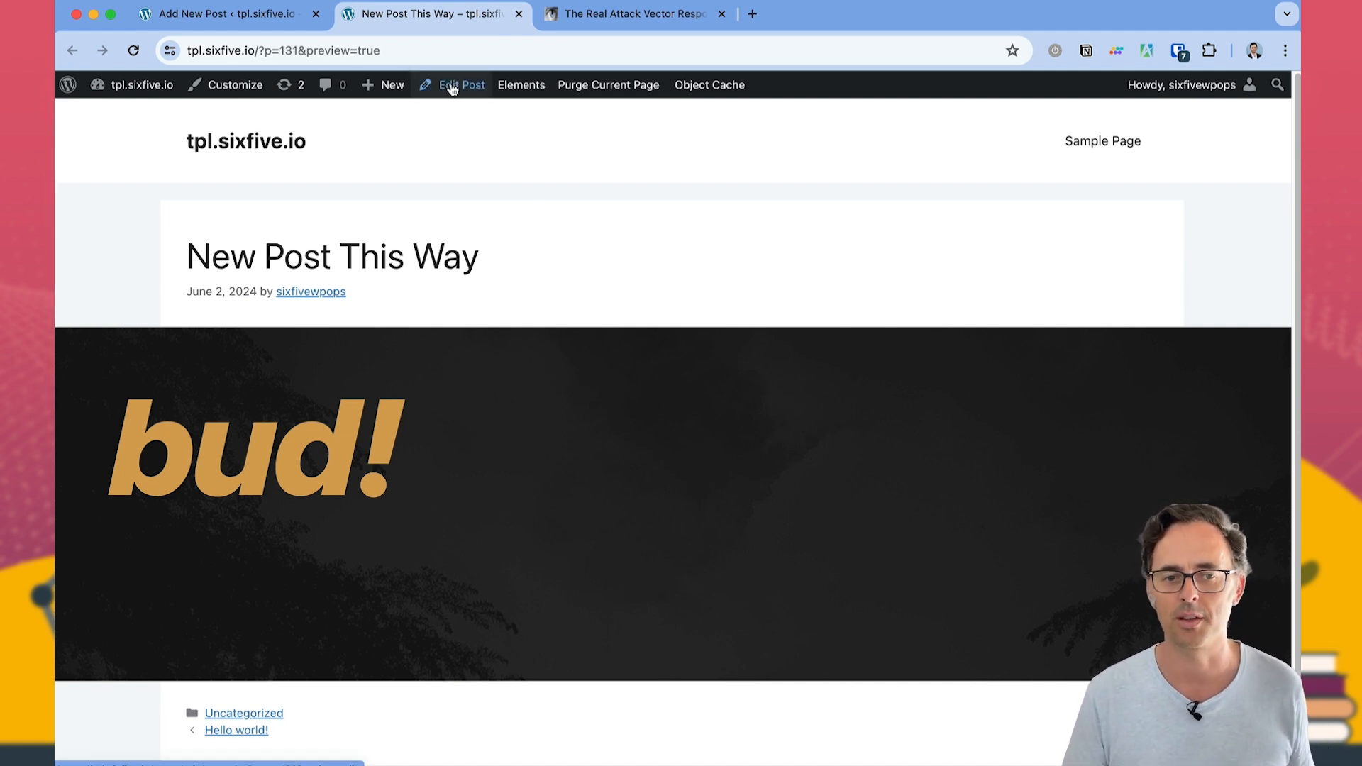
Step: Return to the editor, change the banner heading to "buddy!" and preview the updated post
left_click(244, 17)
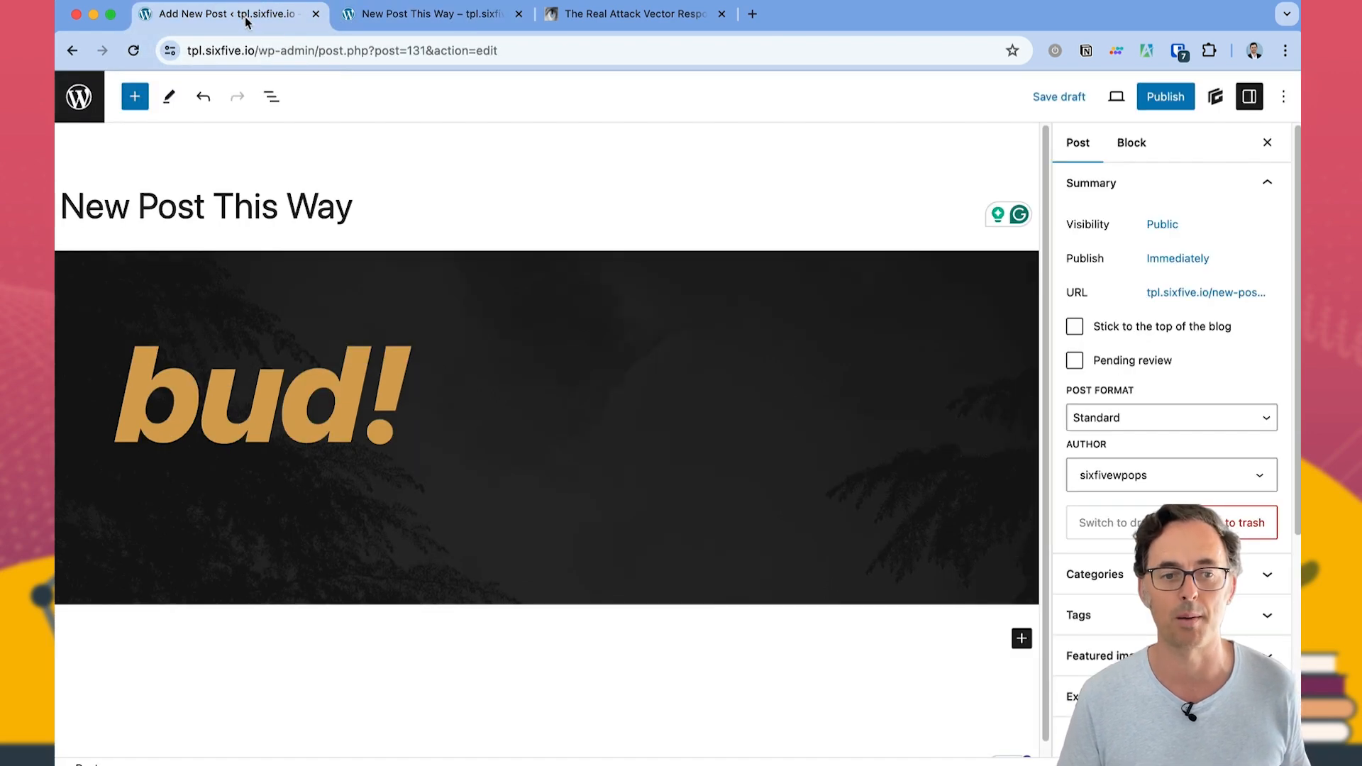
left_click(368, 450)
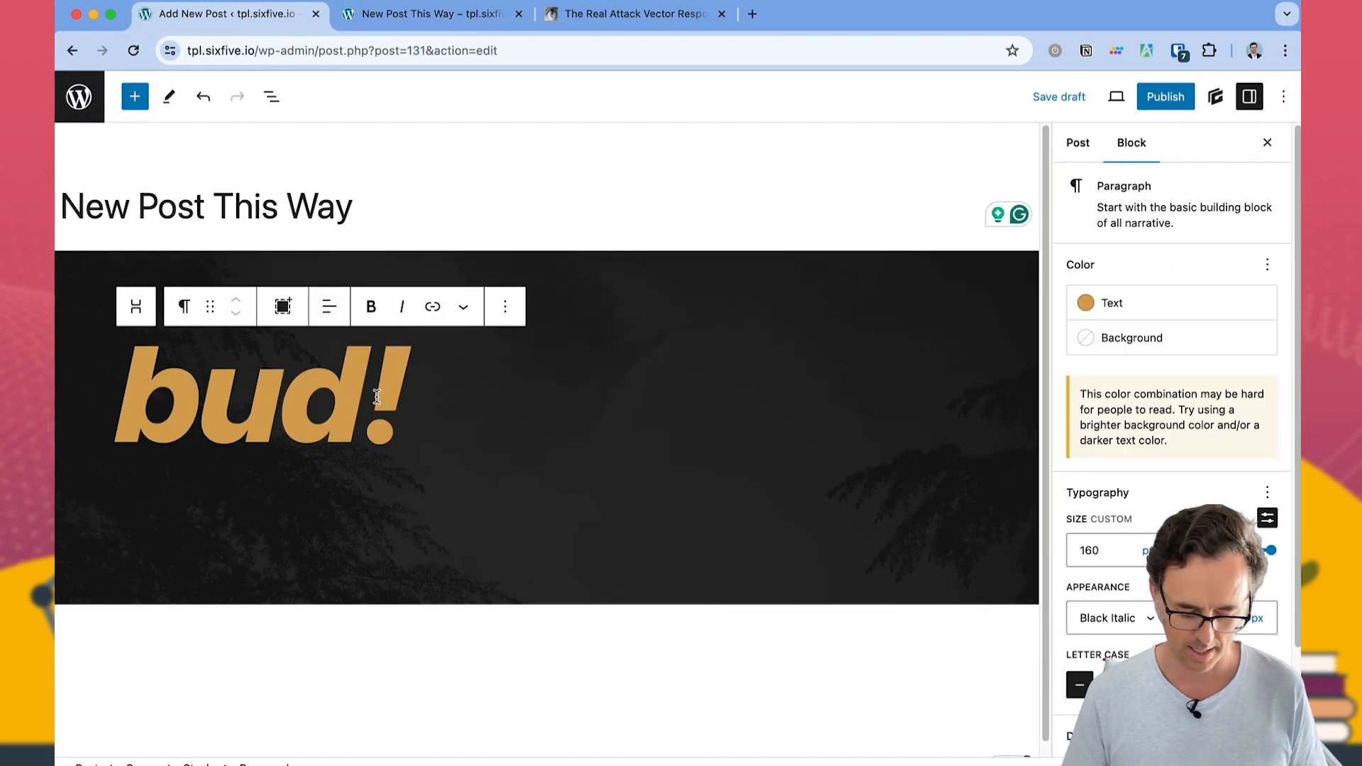
type("dy")
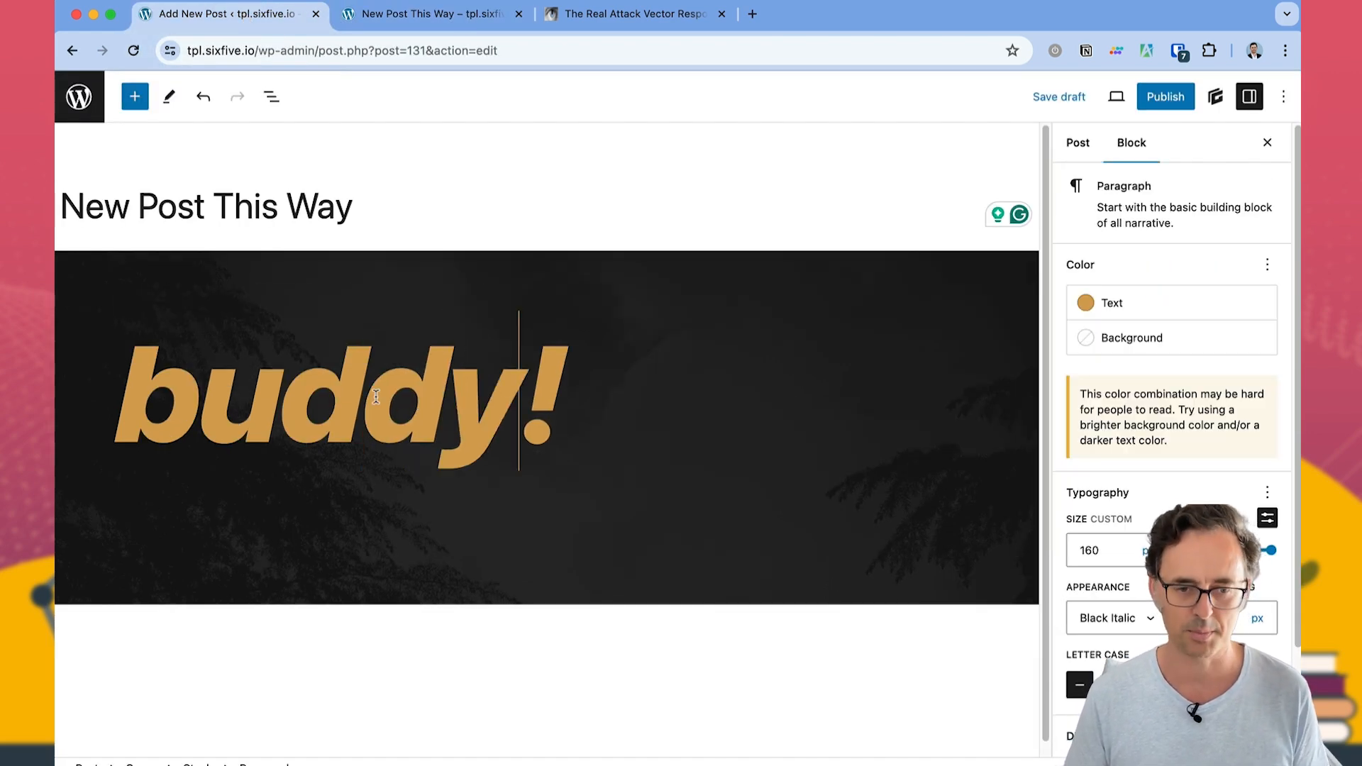
left_click(1115, 103)
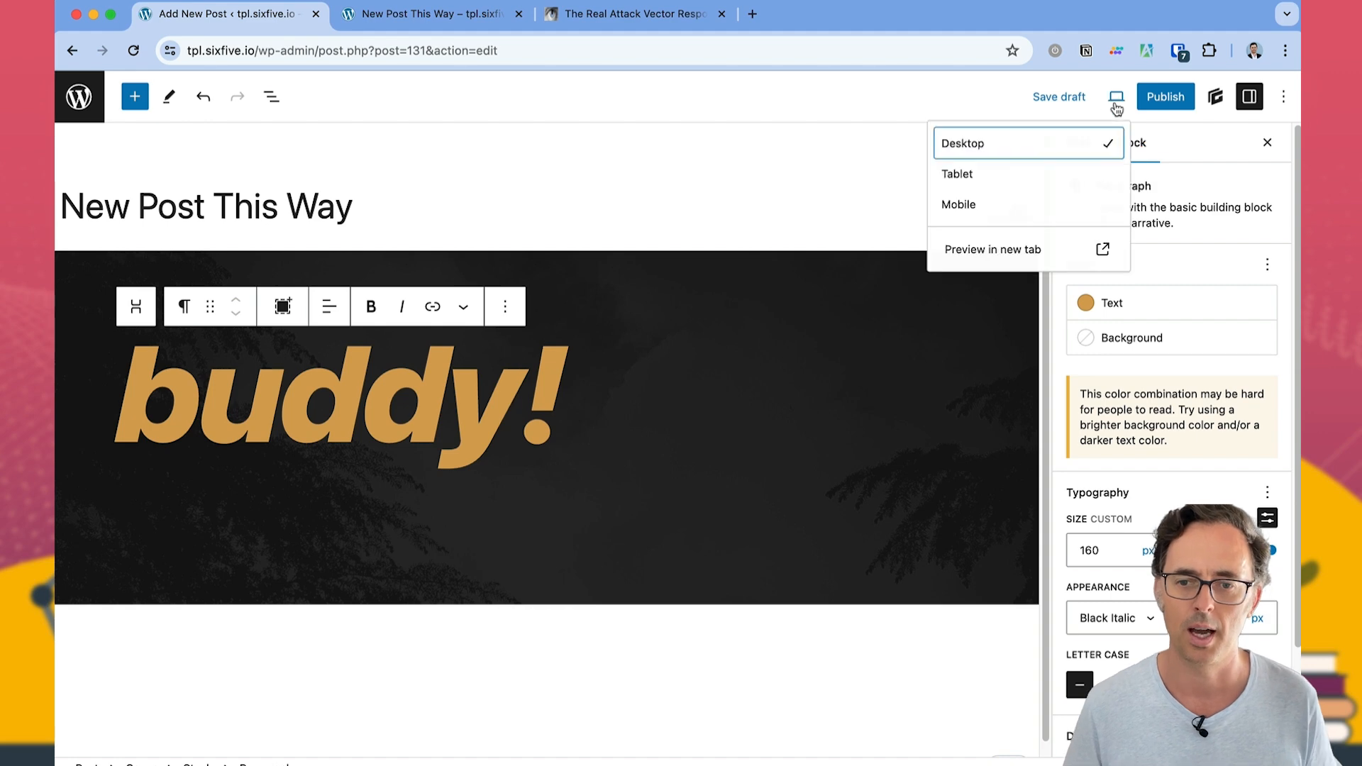
left_click(992, 251)
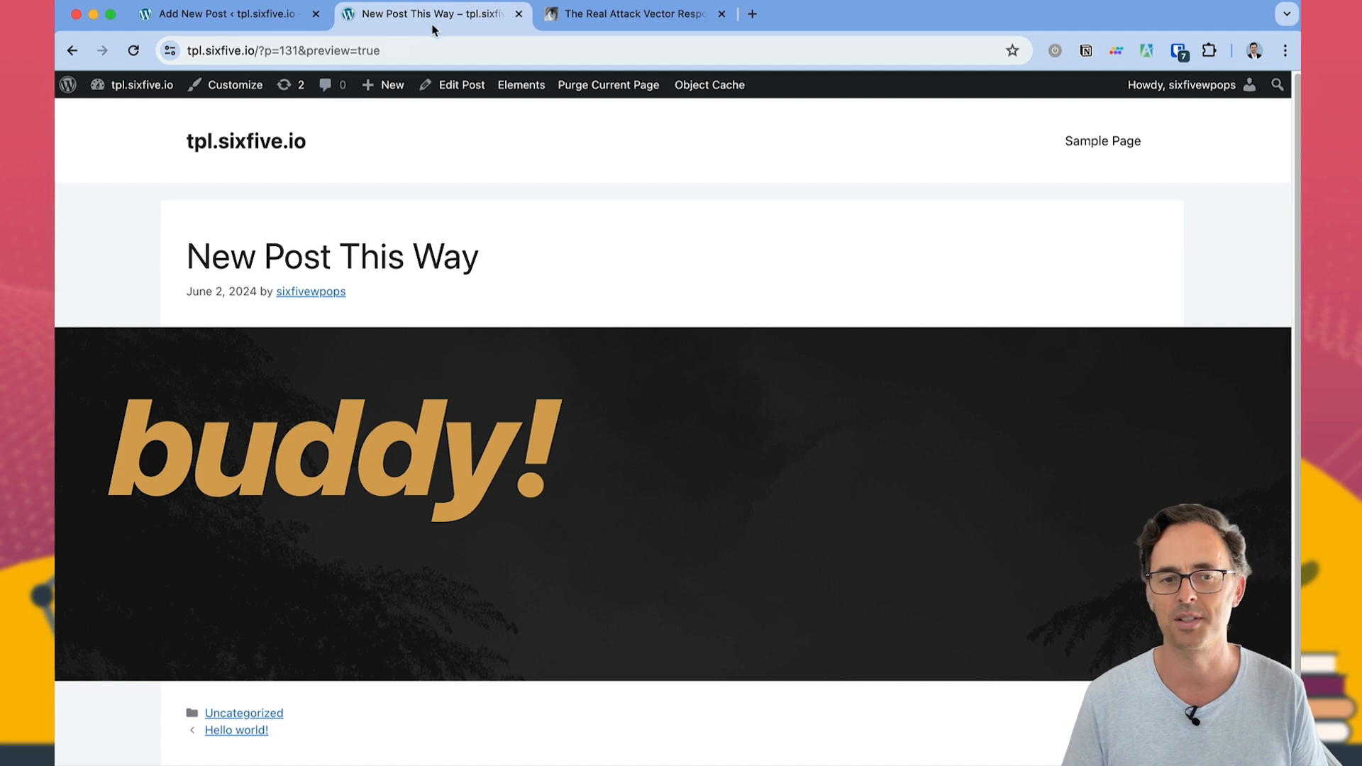
Step: Extend the banner heading in the editor to "buddy hey!" and preview the post again
left_click(251, 16)
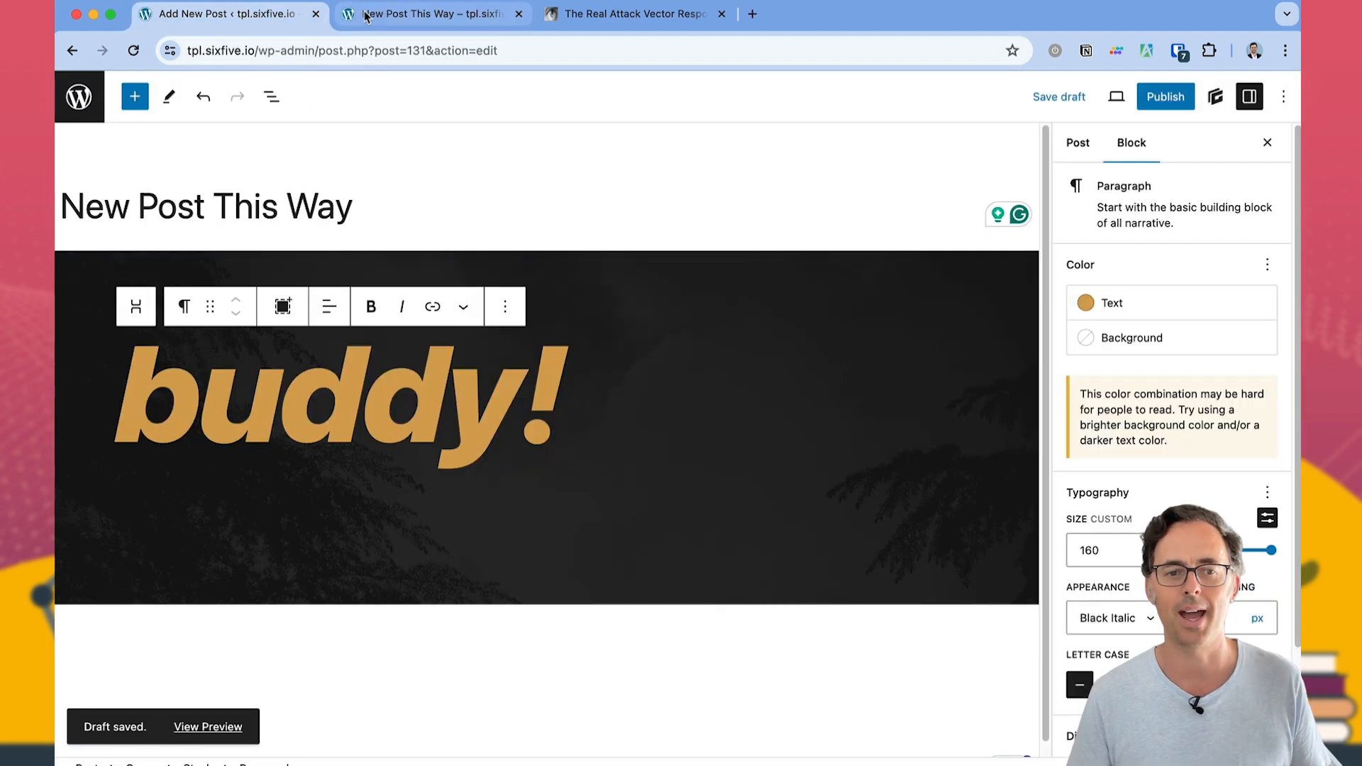
left_click(520, 401)
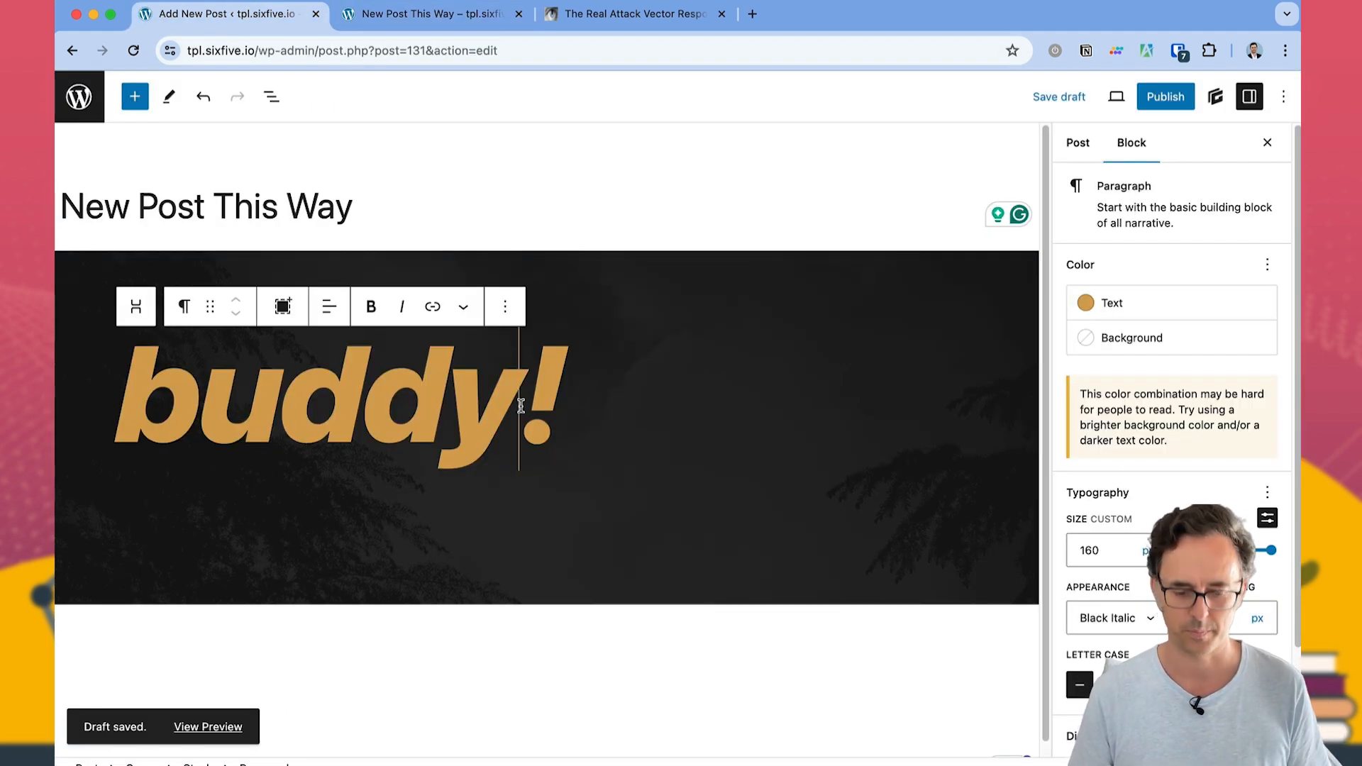
type("hey")
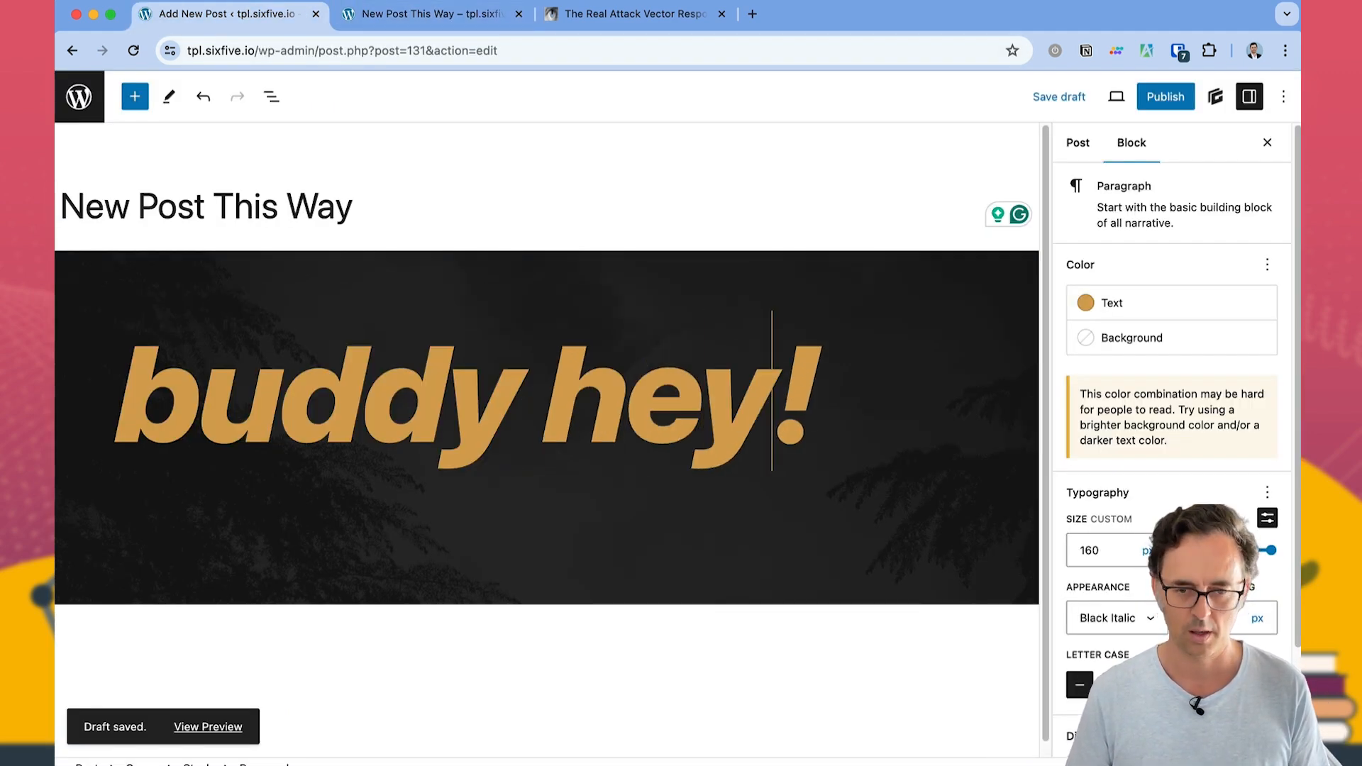
left_click(1116, 96)
left_click(1038, 266)
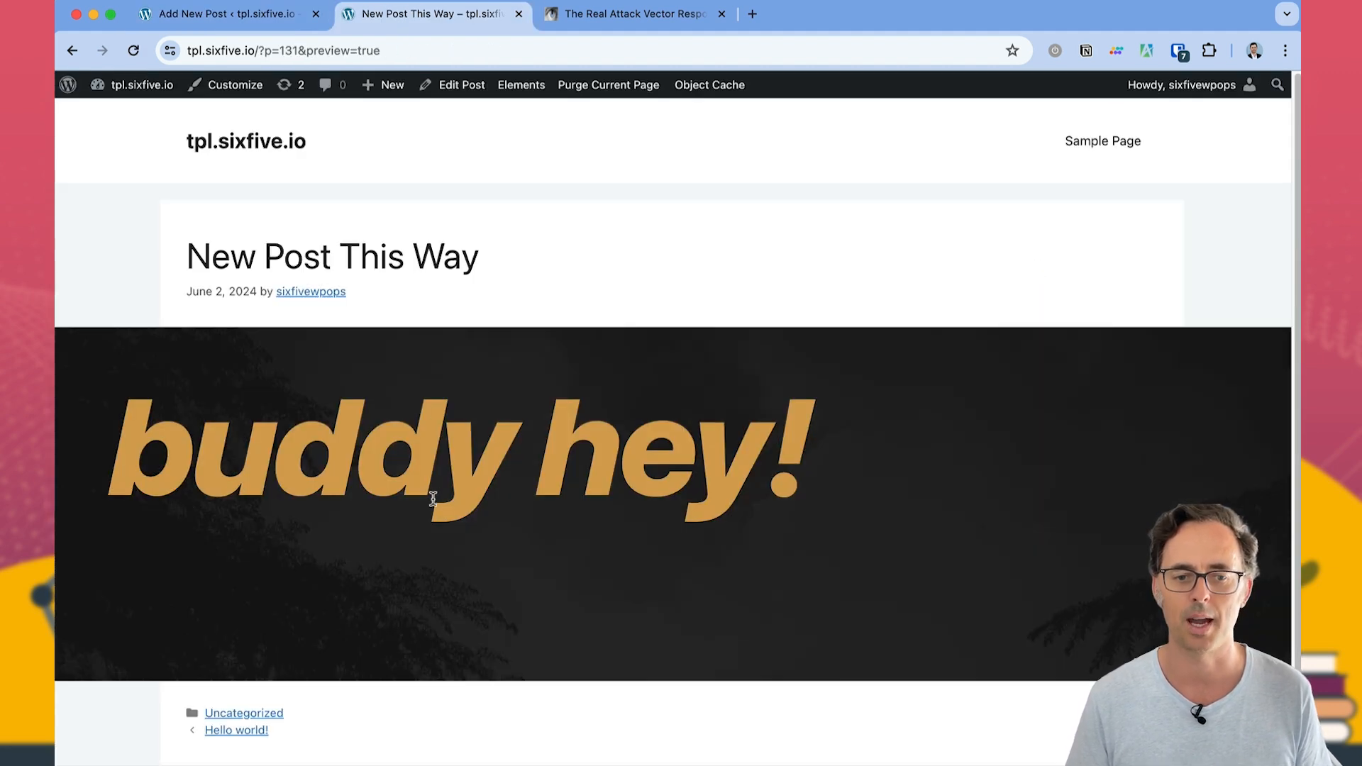
Step: Return to the post editor and extend the banner heading to "buddy hey you!"
left_click_drag(274, 447, 813, 447)
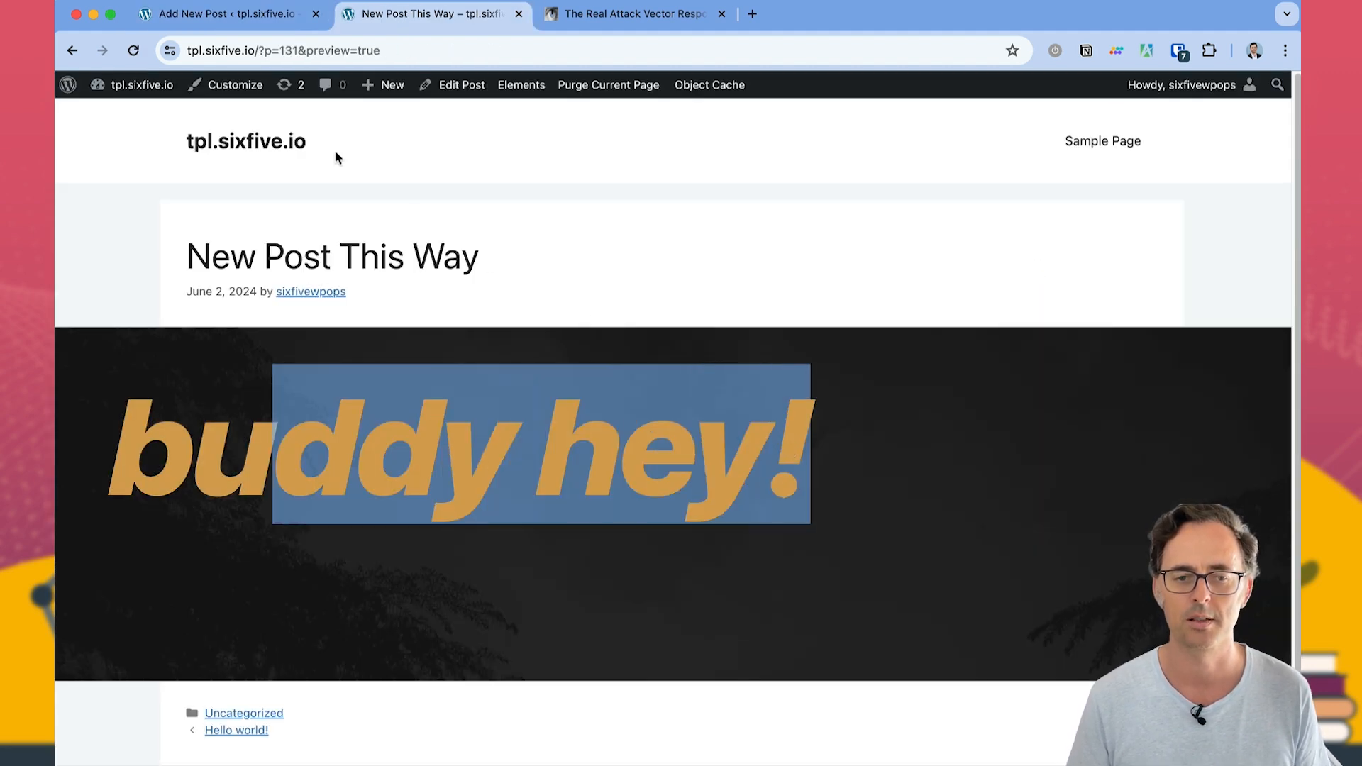
left_click(244, 18)
left_click(766, 423)
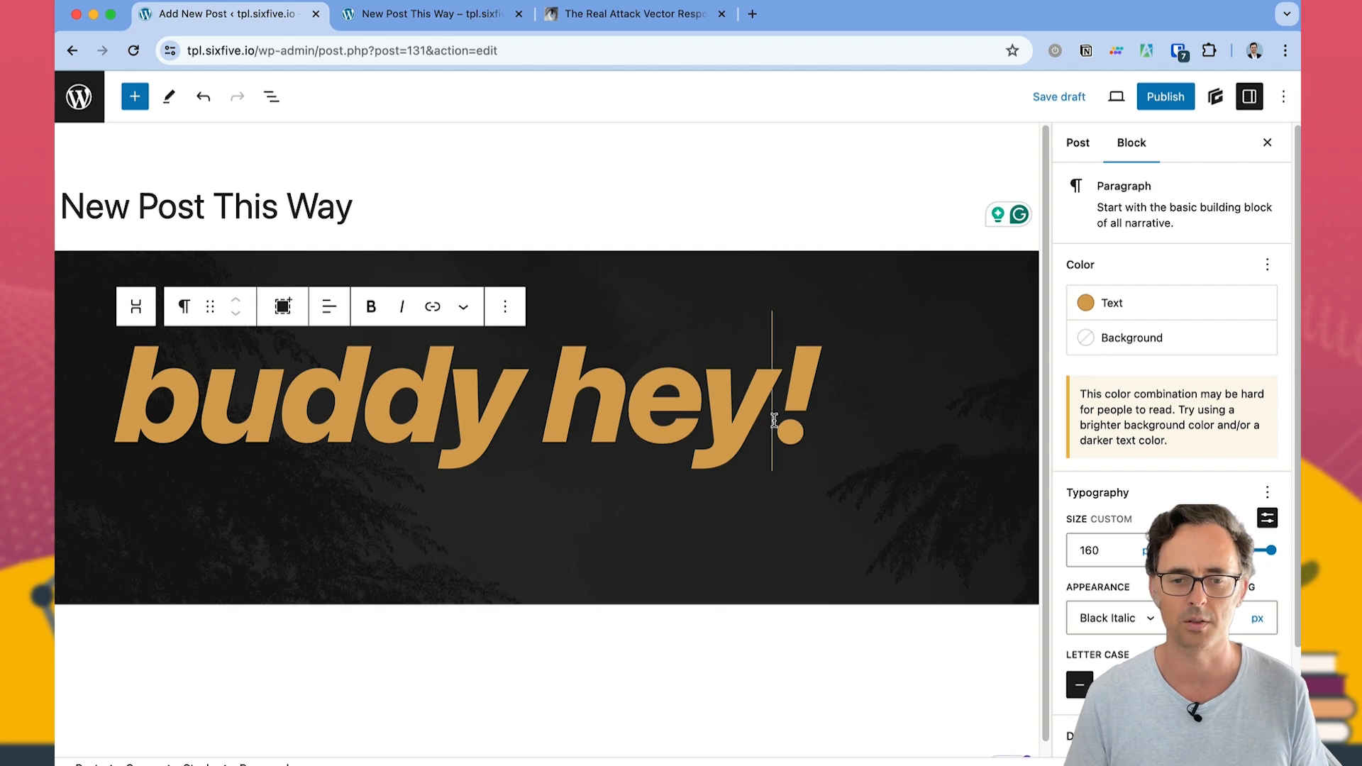
type("you")
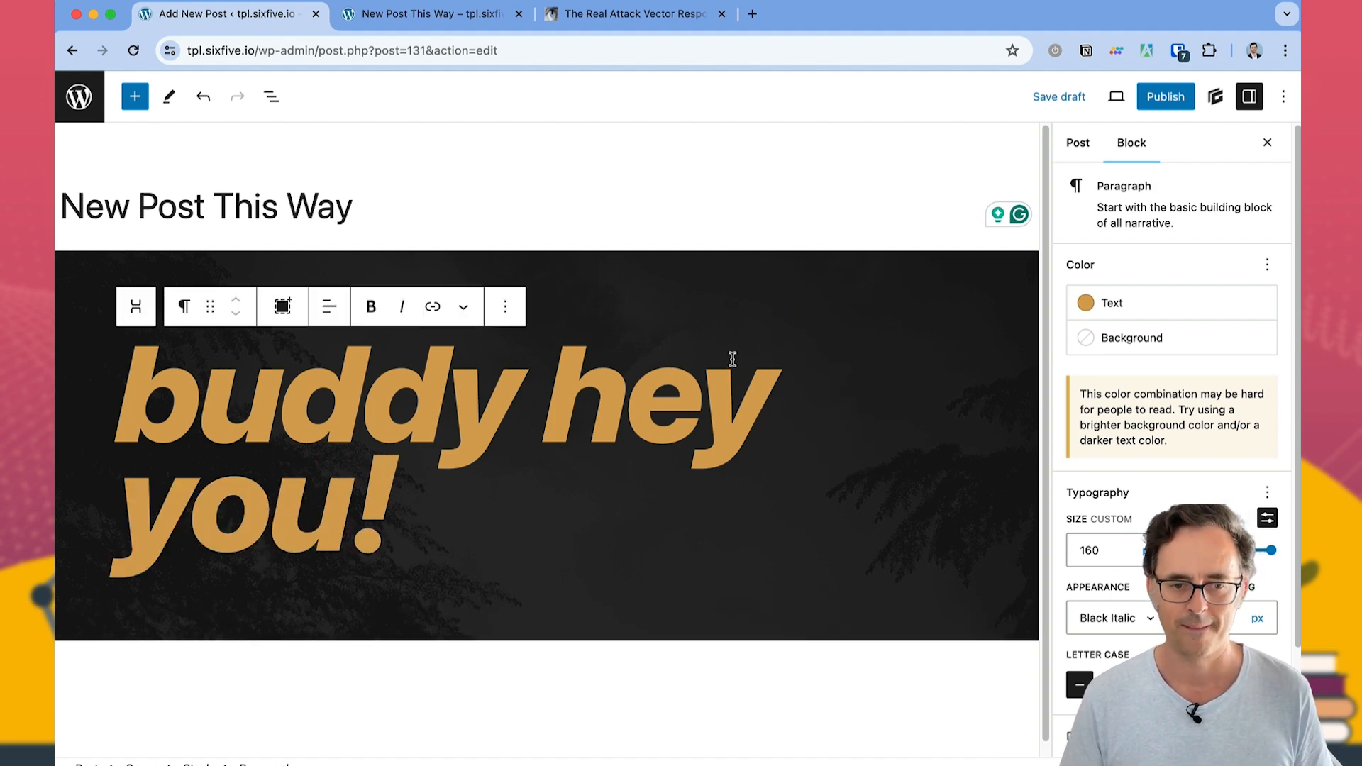
left_click(767, 199)
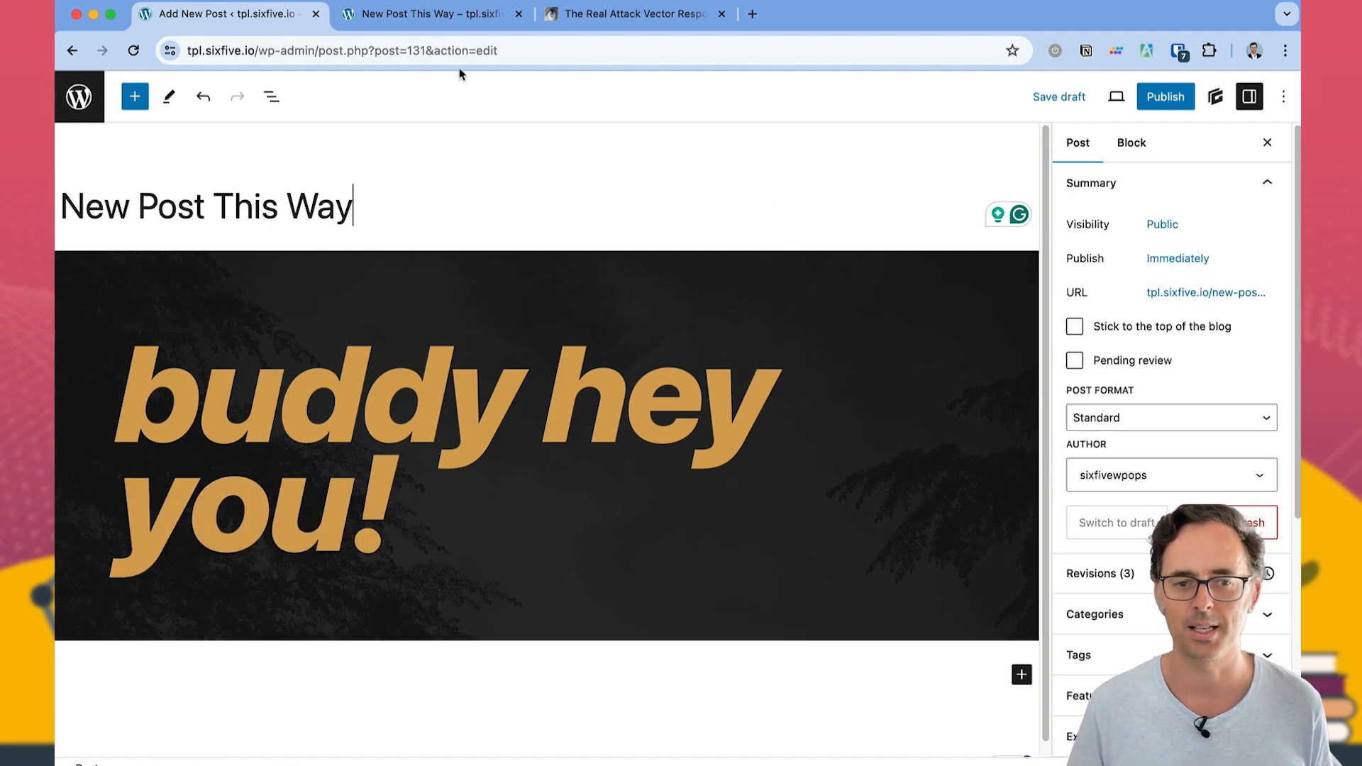
Step: Try reloading the open preview page, and generate the preview of the edited post from the editor instead
left_click(389, 14)
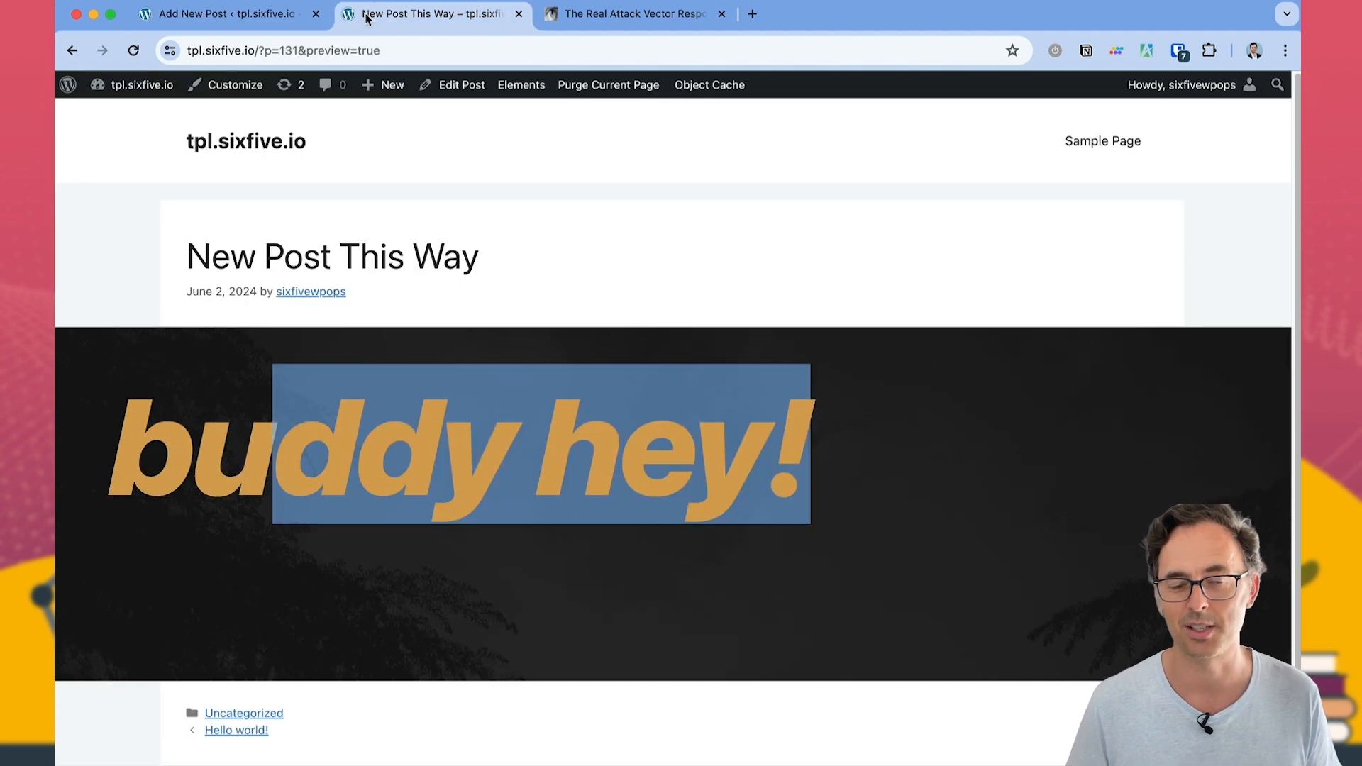
left_click(134, 51)
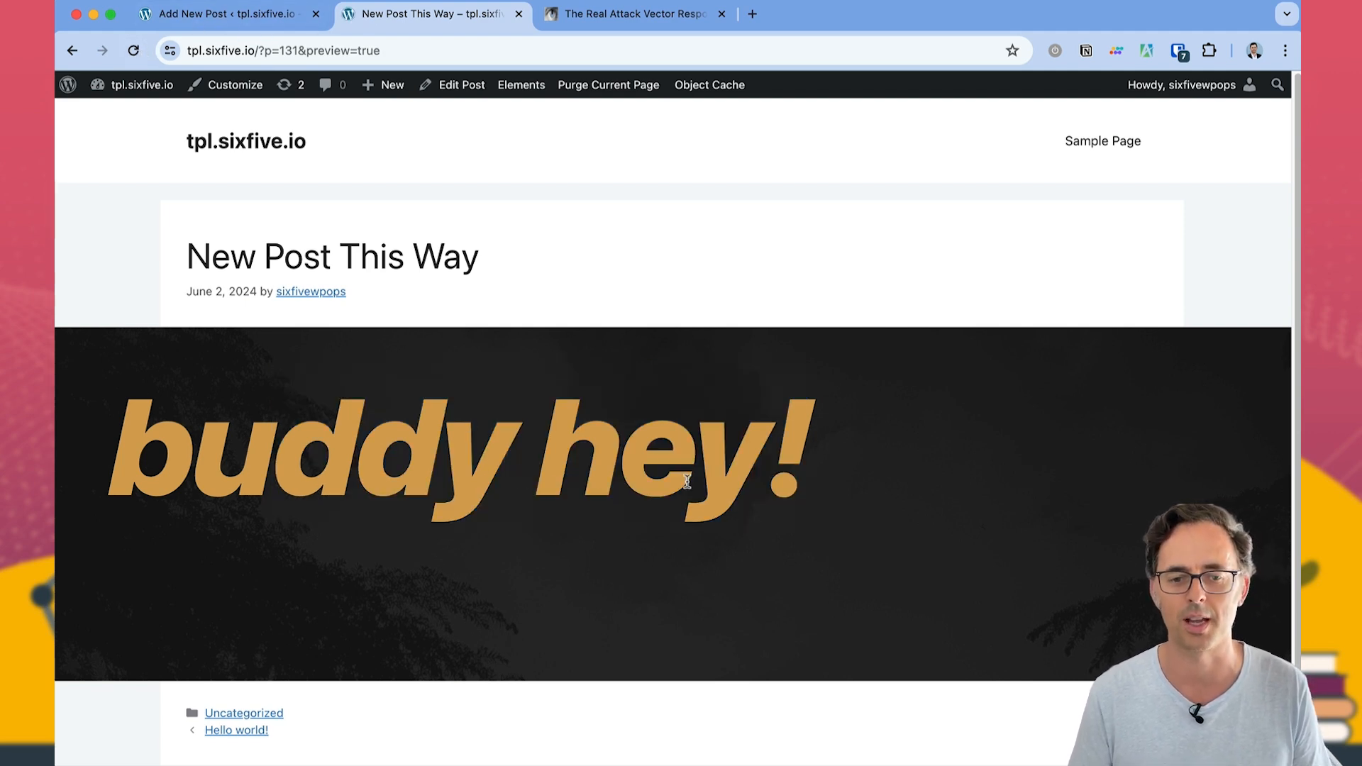
left_click(284, 21)
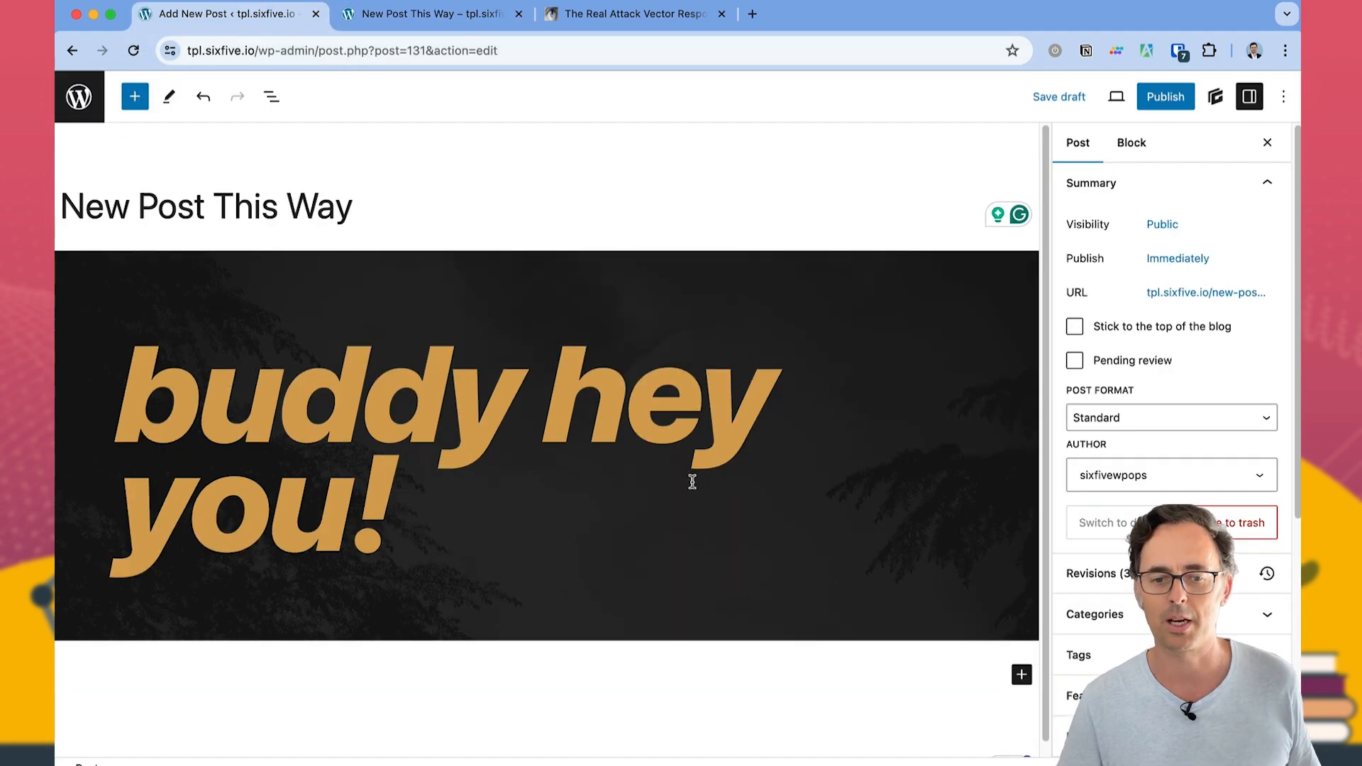
left_click(1115, 96)
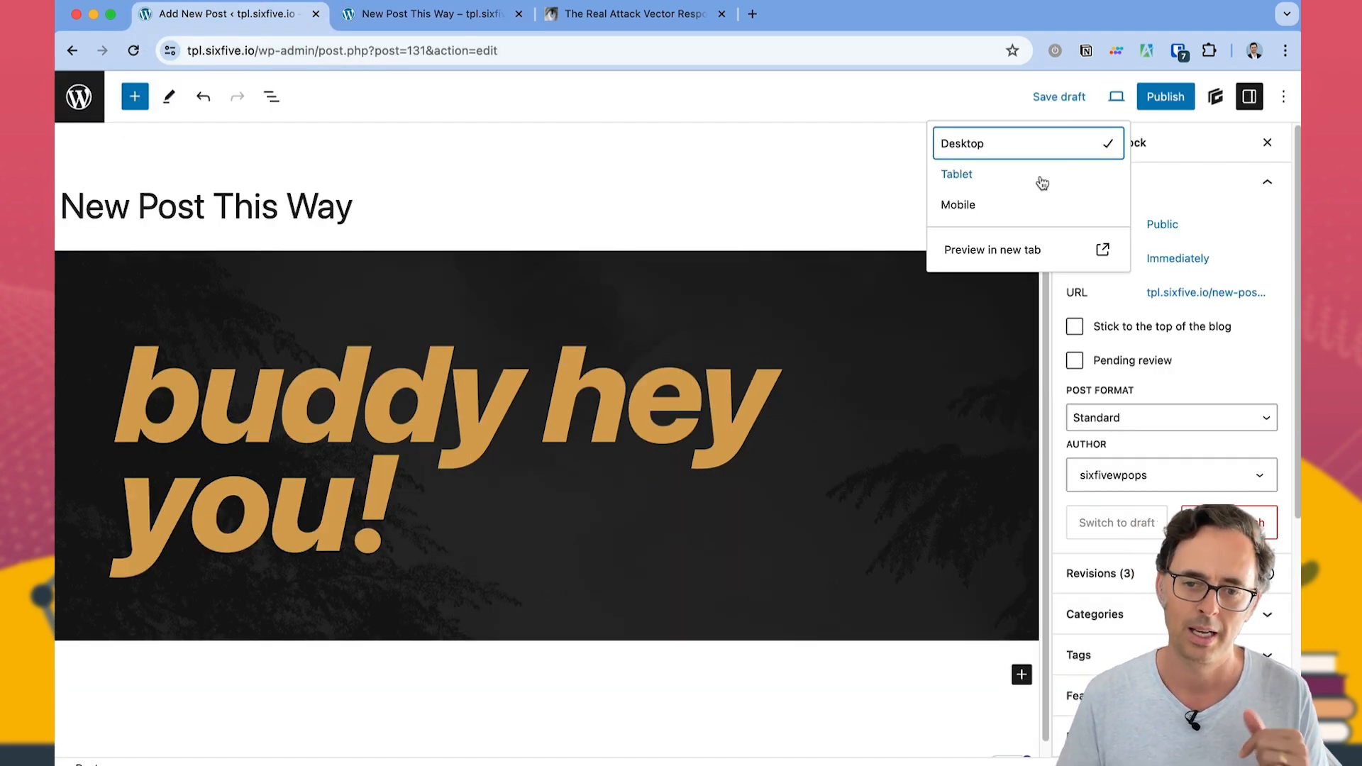
left_click(994, 252)
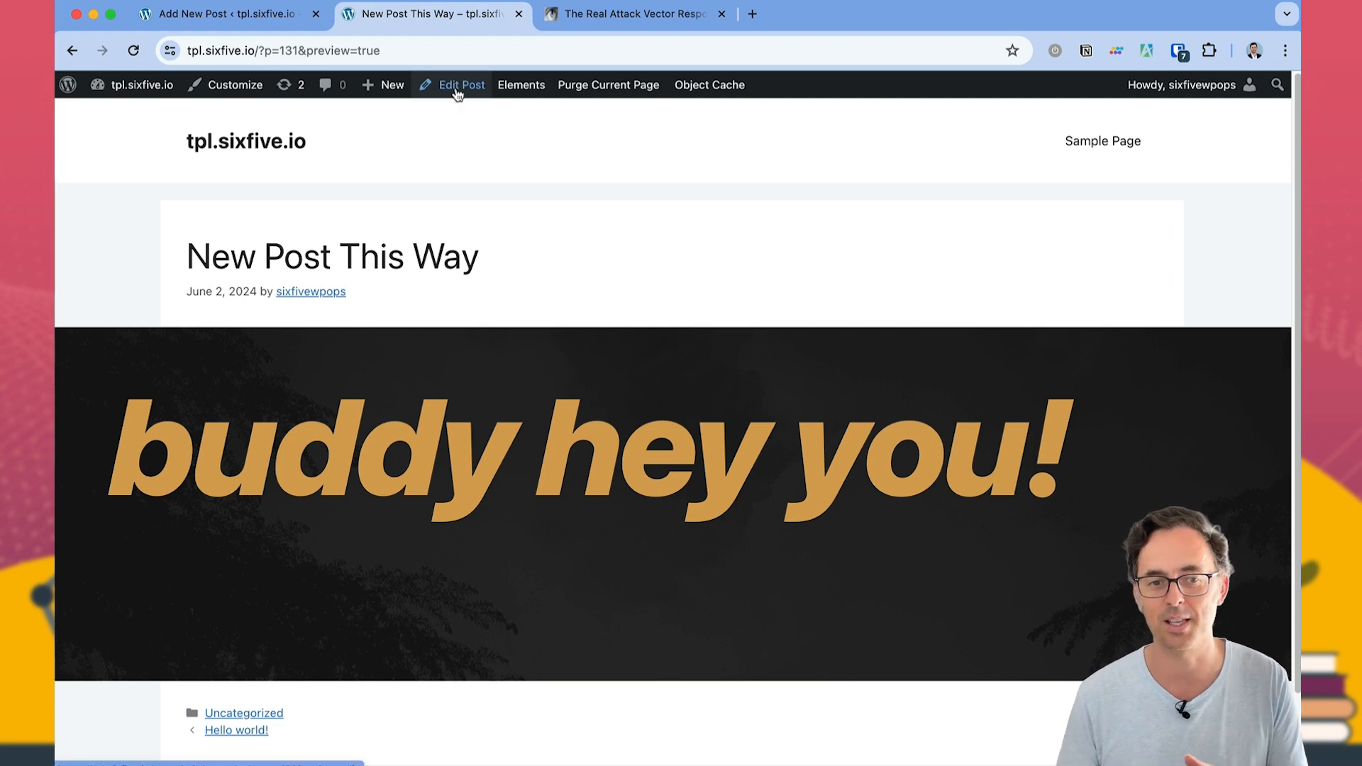
Step: Return to the editor, save the post as a draft and look at its publish date and time options
left_click(247, 20)
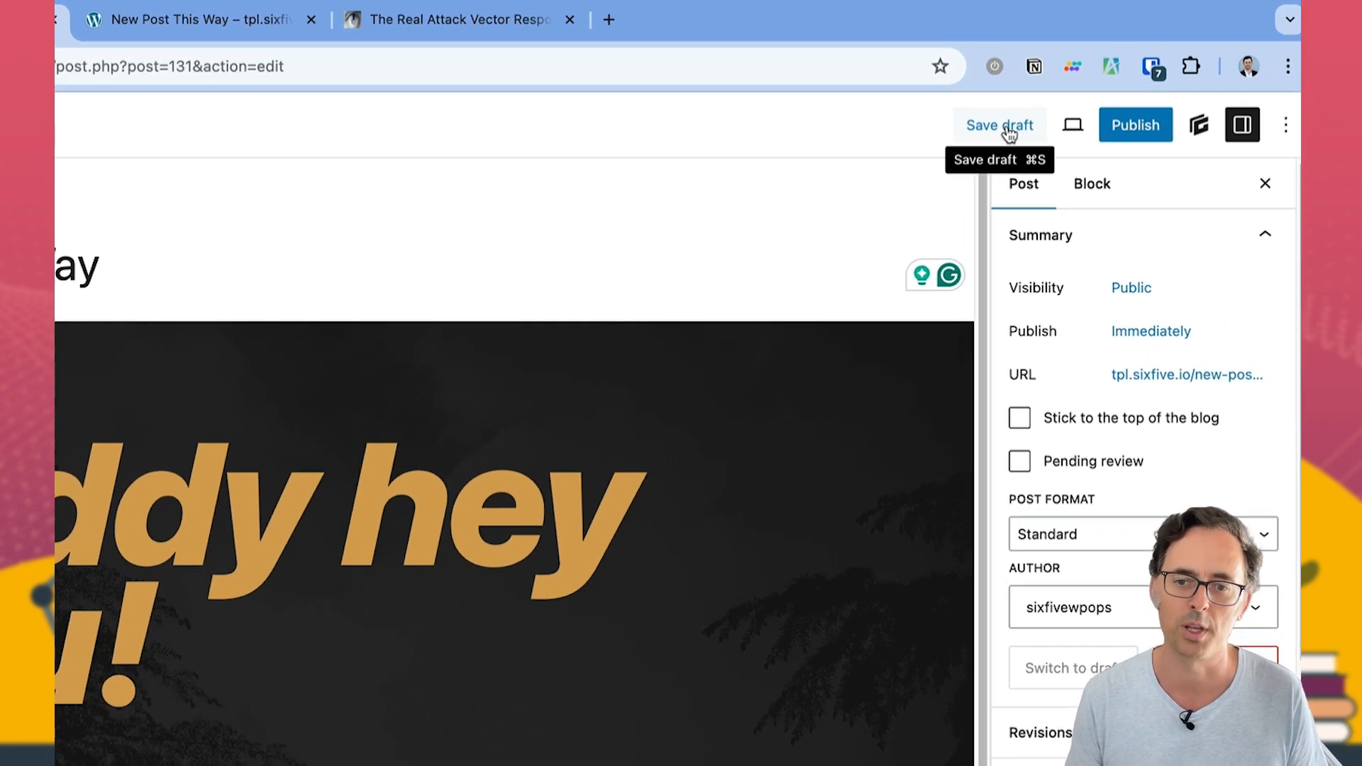
left_click(1009, 132)
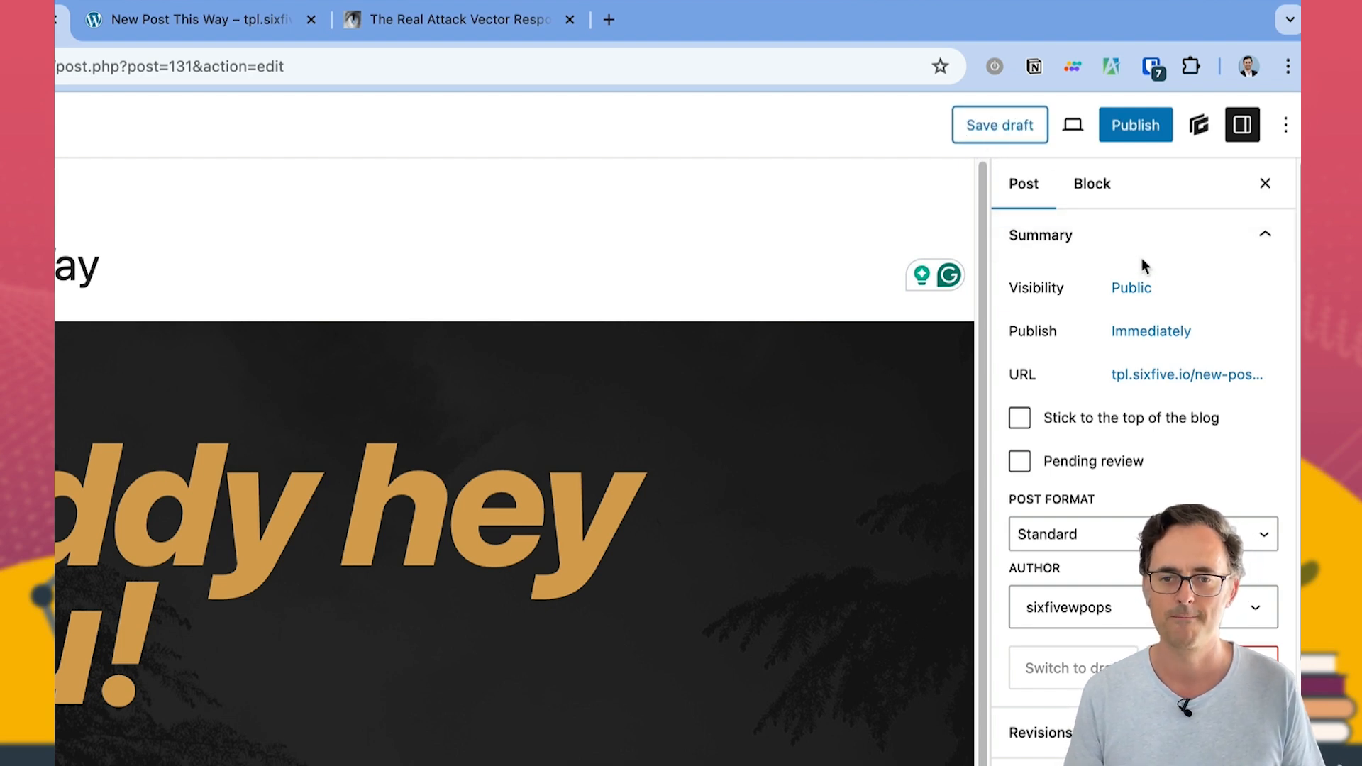
left_click(1156, 335)
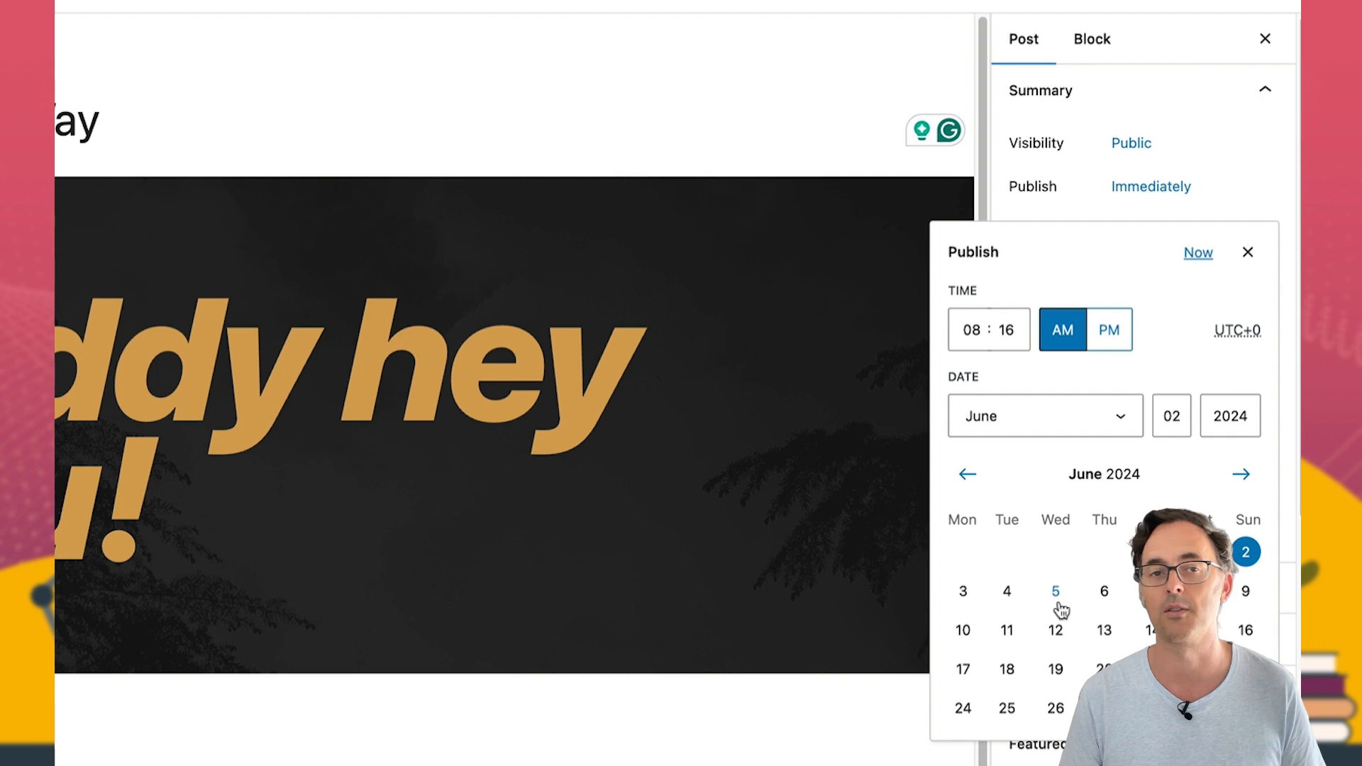
left_click(1158, 34)
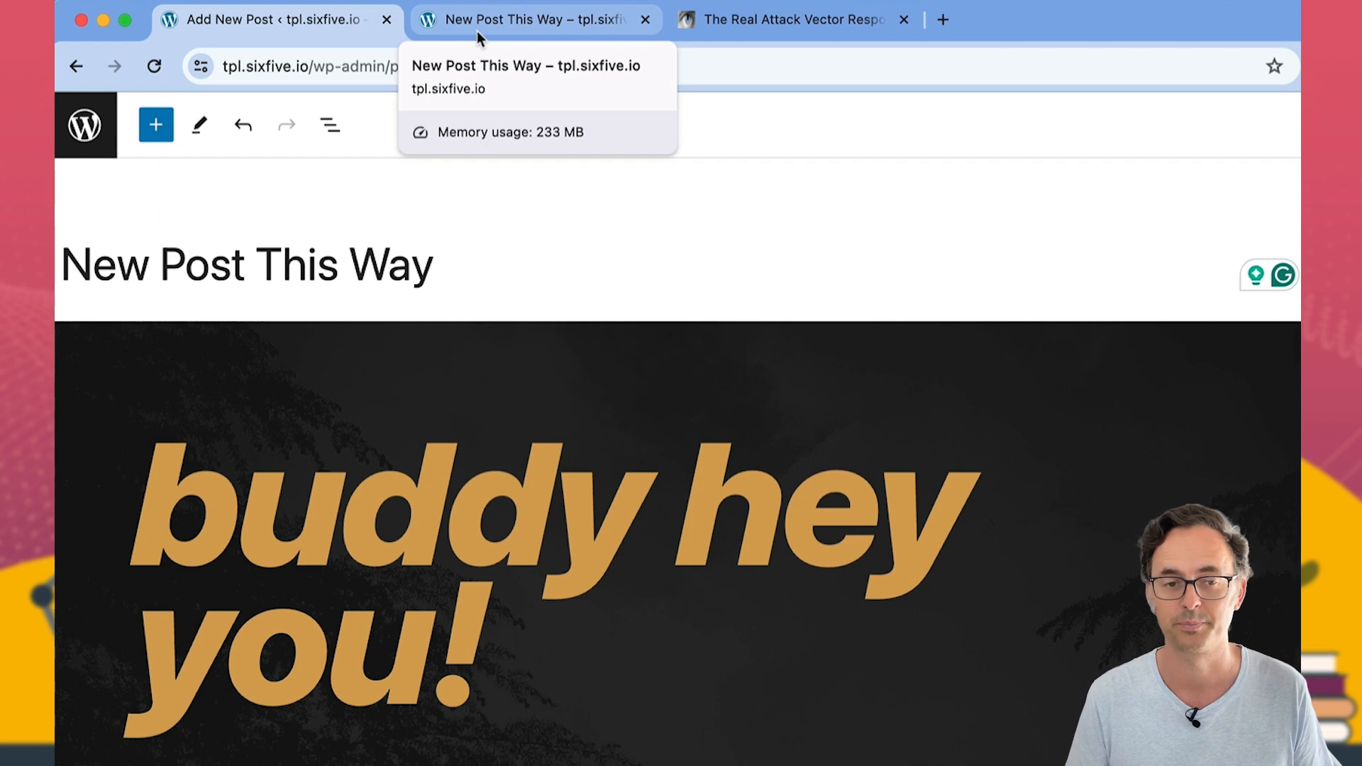
Step: Close the post's preview tab and leave the editor for the posts list
left_click(481, 23)
left_click(644, 22)
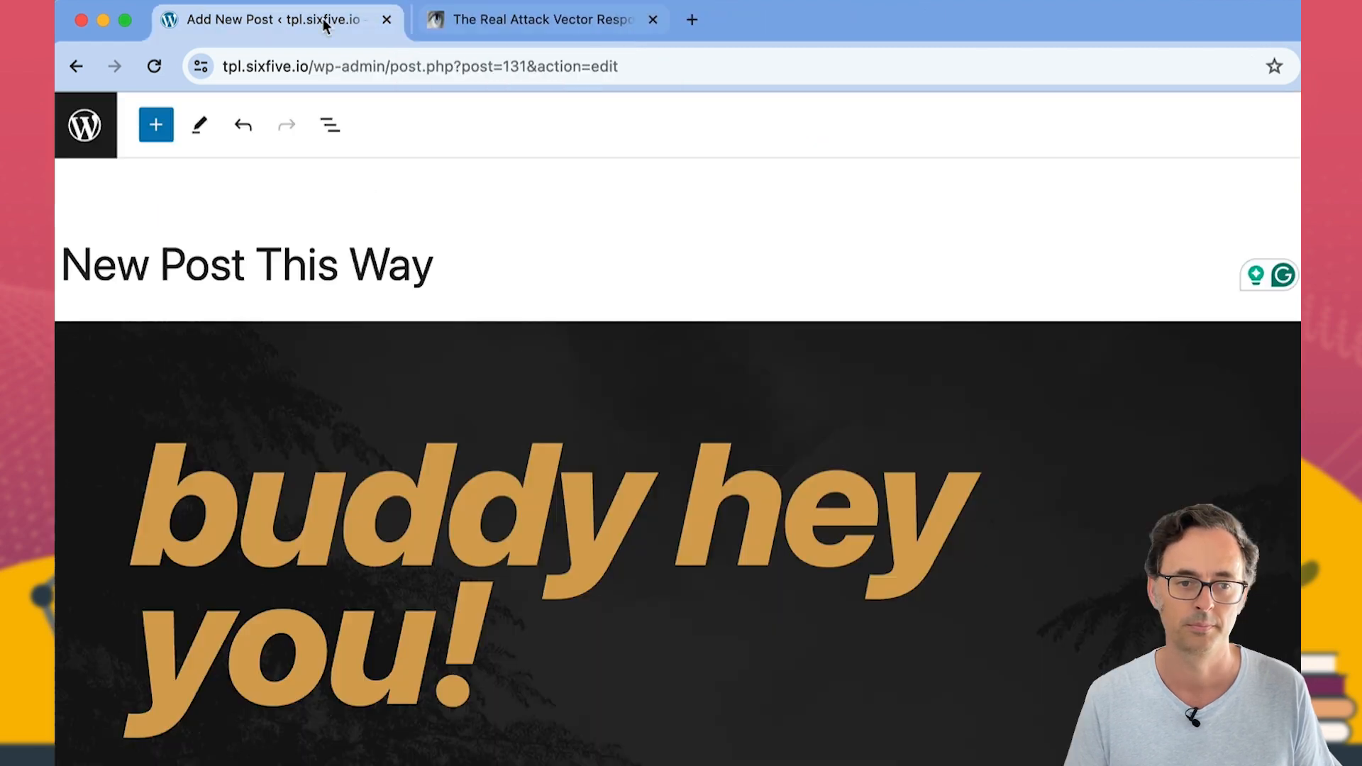
left_click(85, 128)
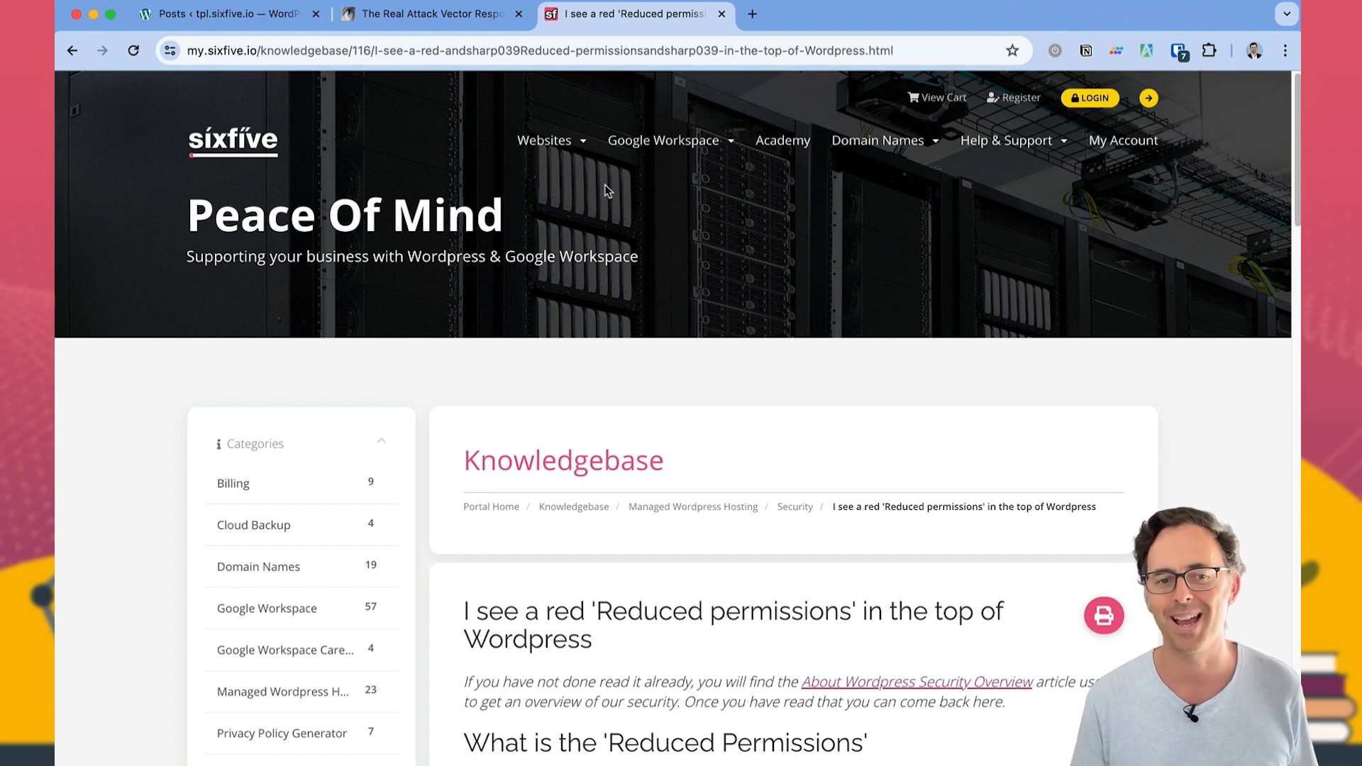
Step: Examine the "Yearly Distribution of Hack Root Causes in 2023" pie chart in the attack vector article
left_click(234, 20)
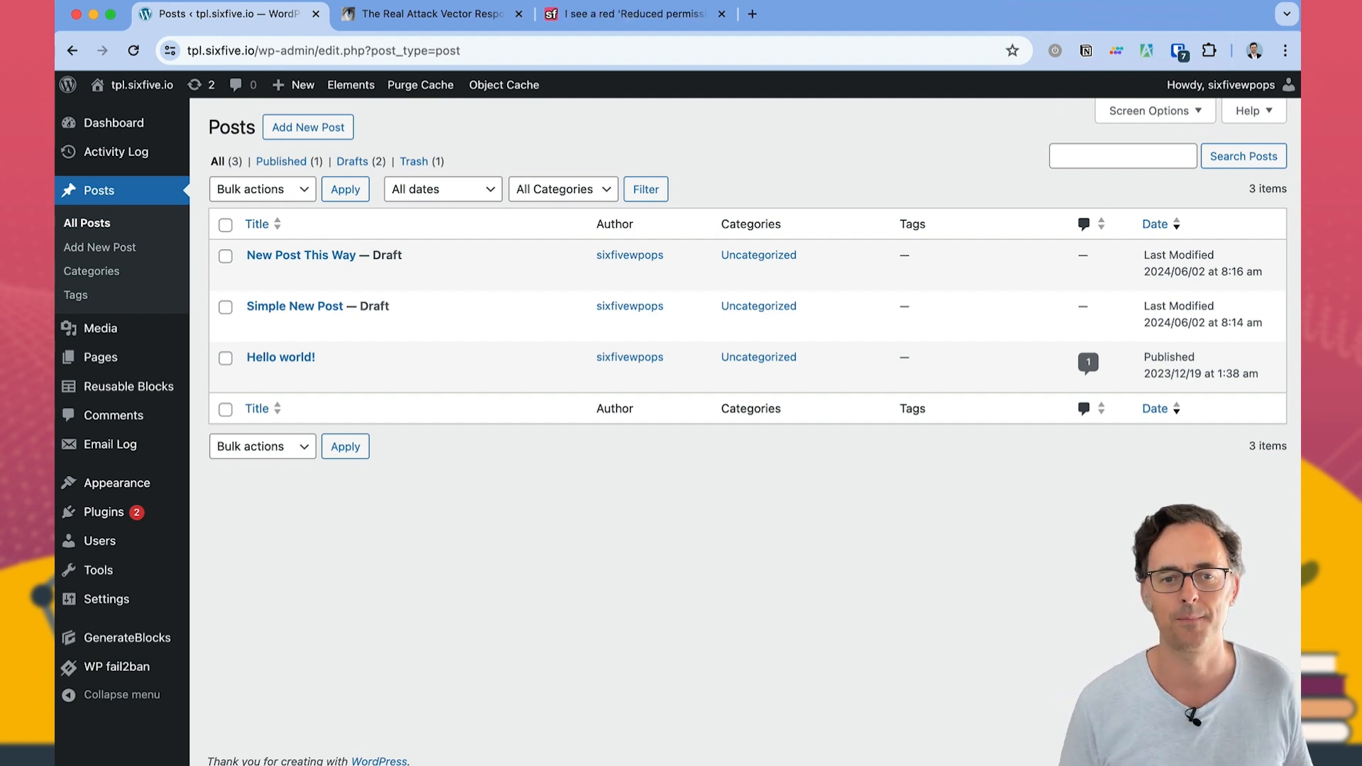
left_click(440, 17)
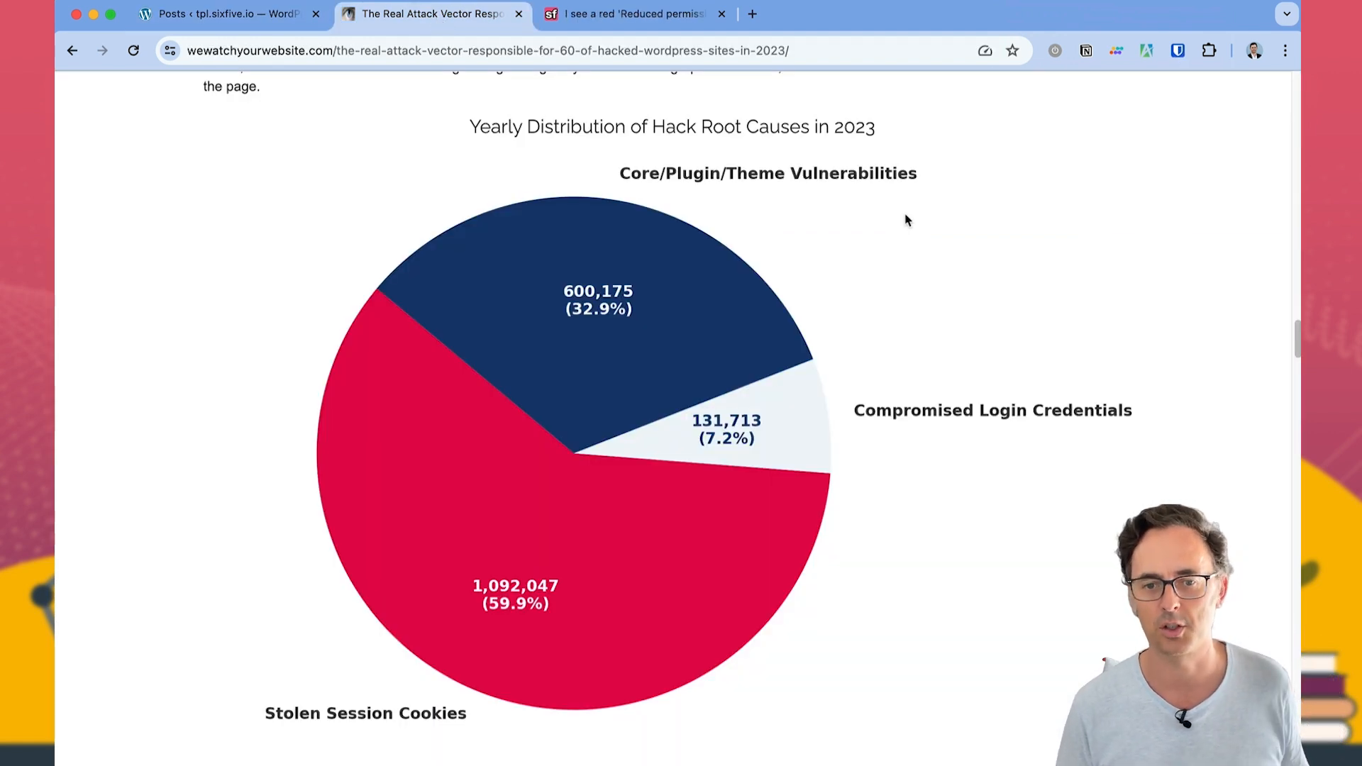
scroll(906, 220, "down", 1)
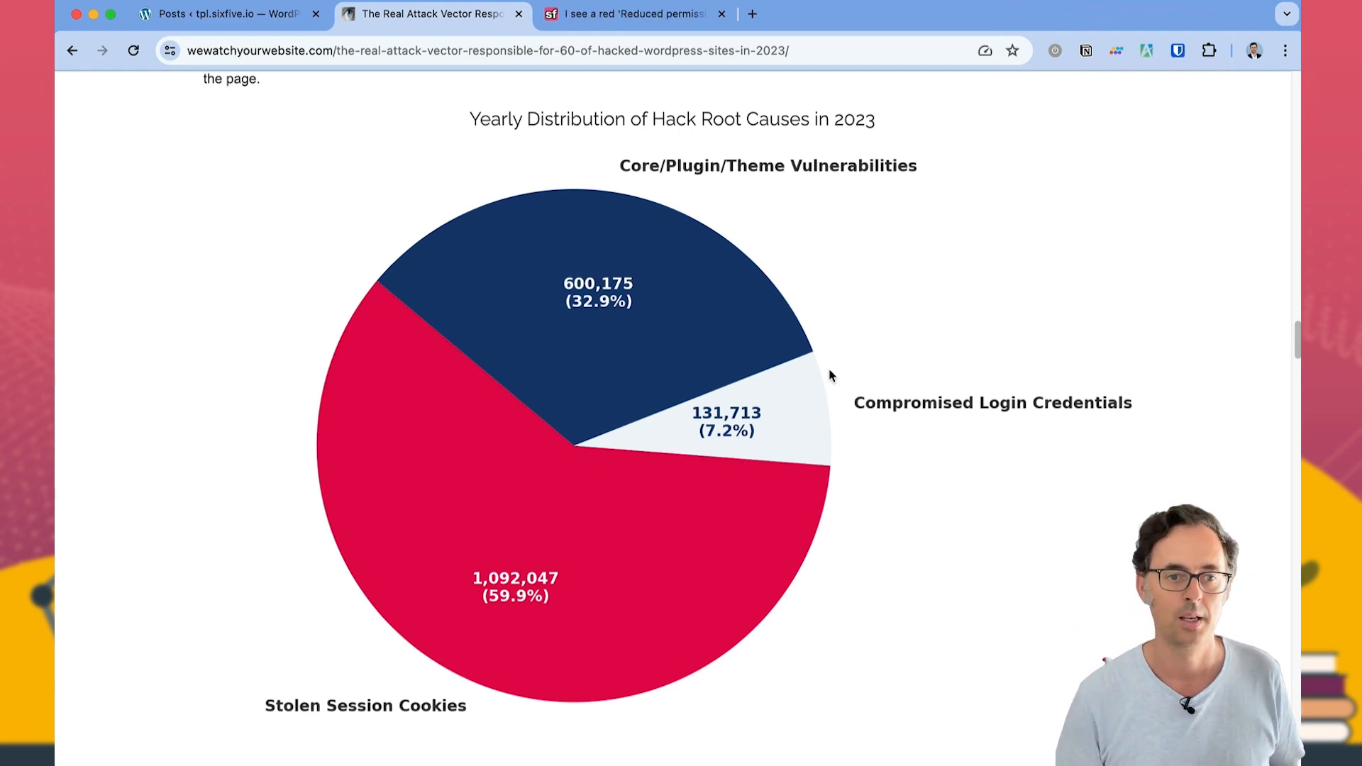
Step: Return to the WordPress admin, open the Dashboard and look over the available admin sections, including the Appearance options
left_click(263, 20)
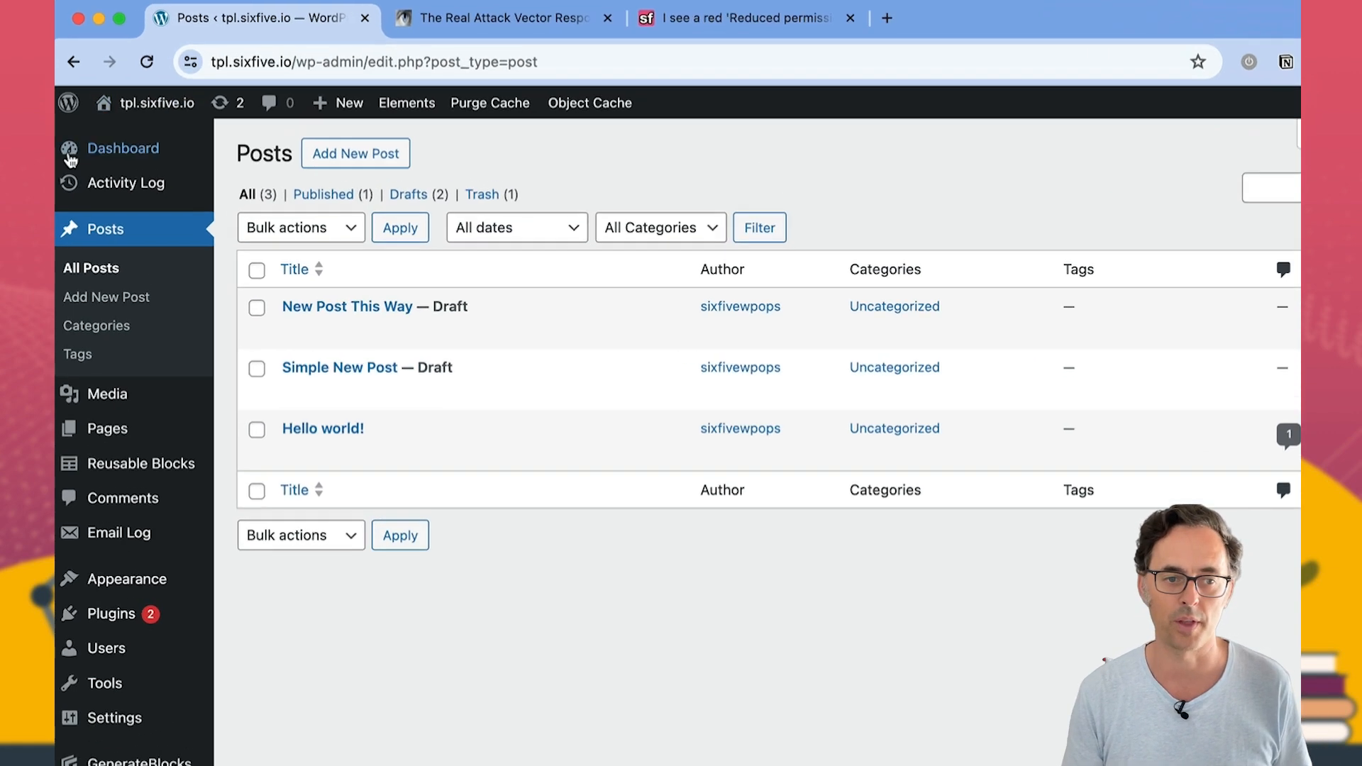
left_click(84, 123)
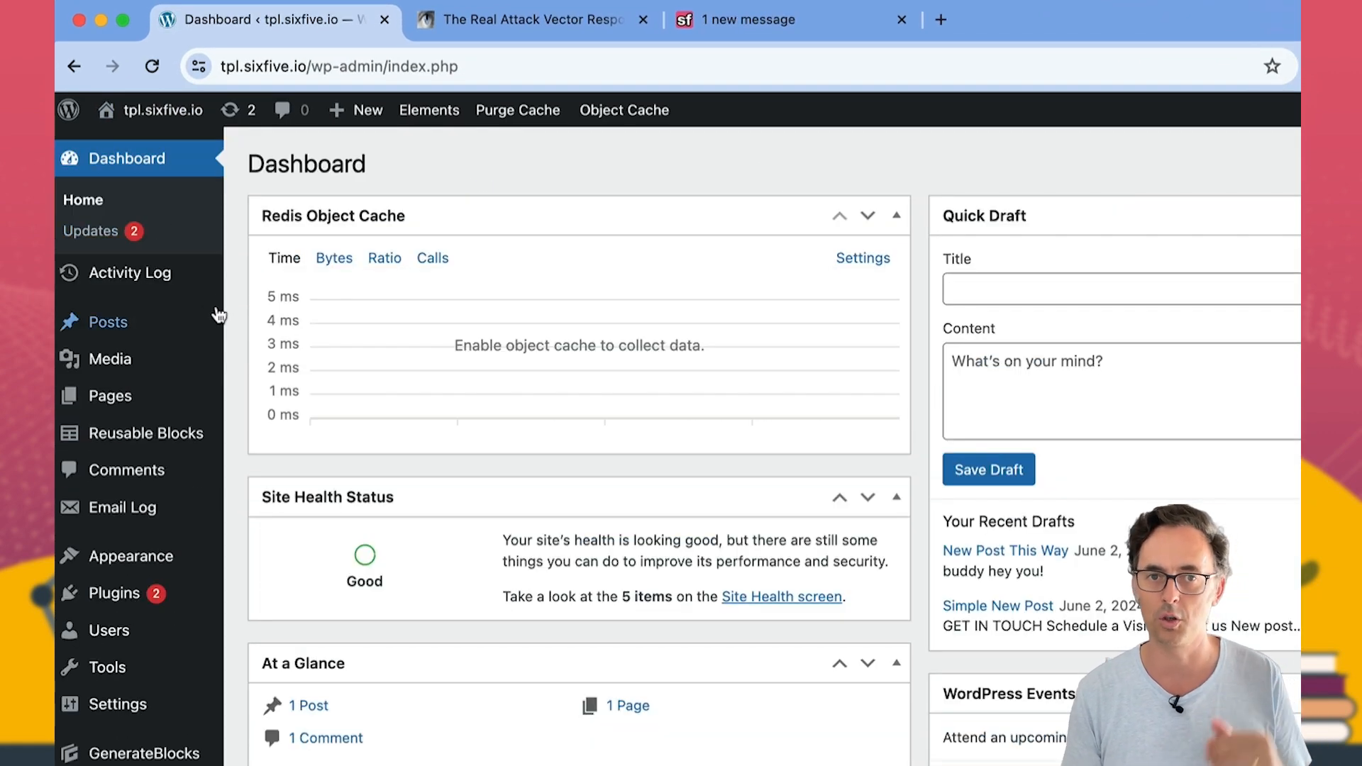
mouse_move(218, 314)
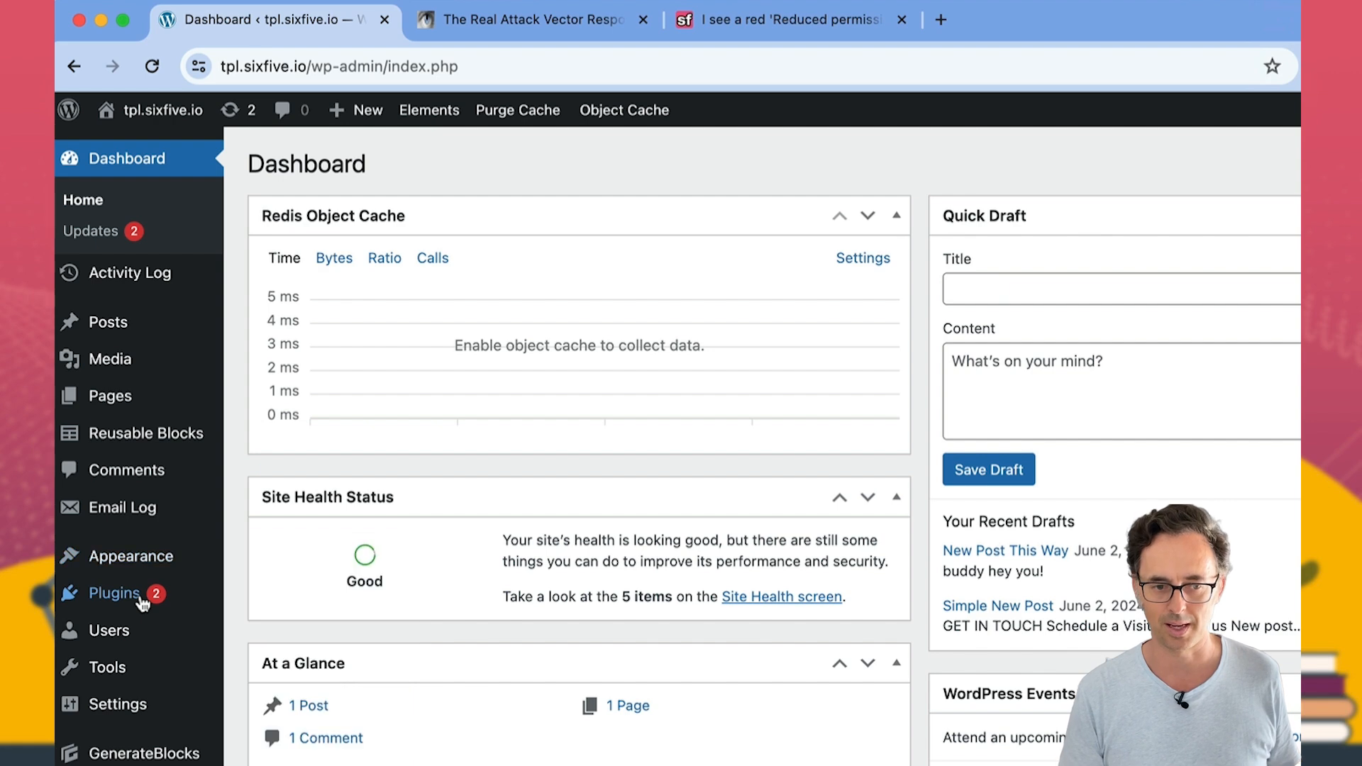
mouse_move(156, 557)
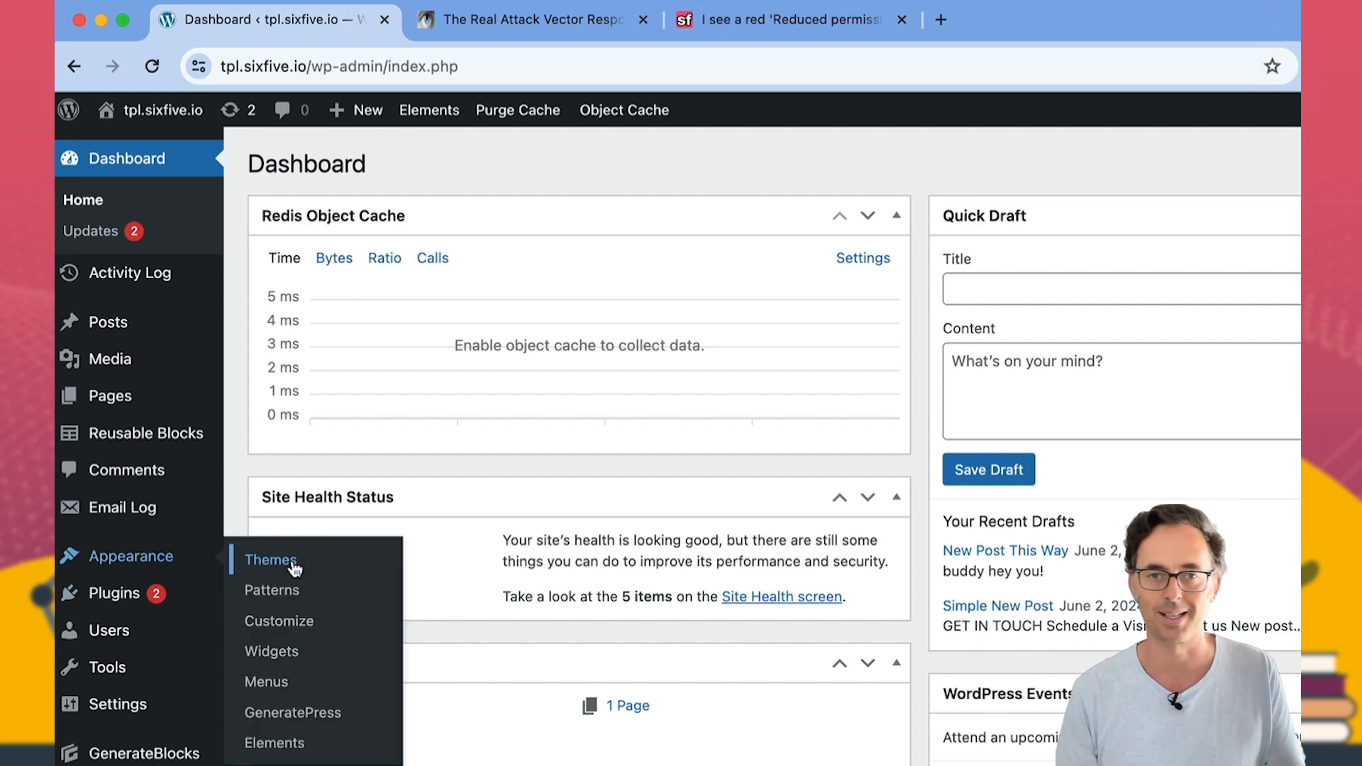
mouse_move(112, 327)
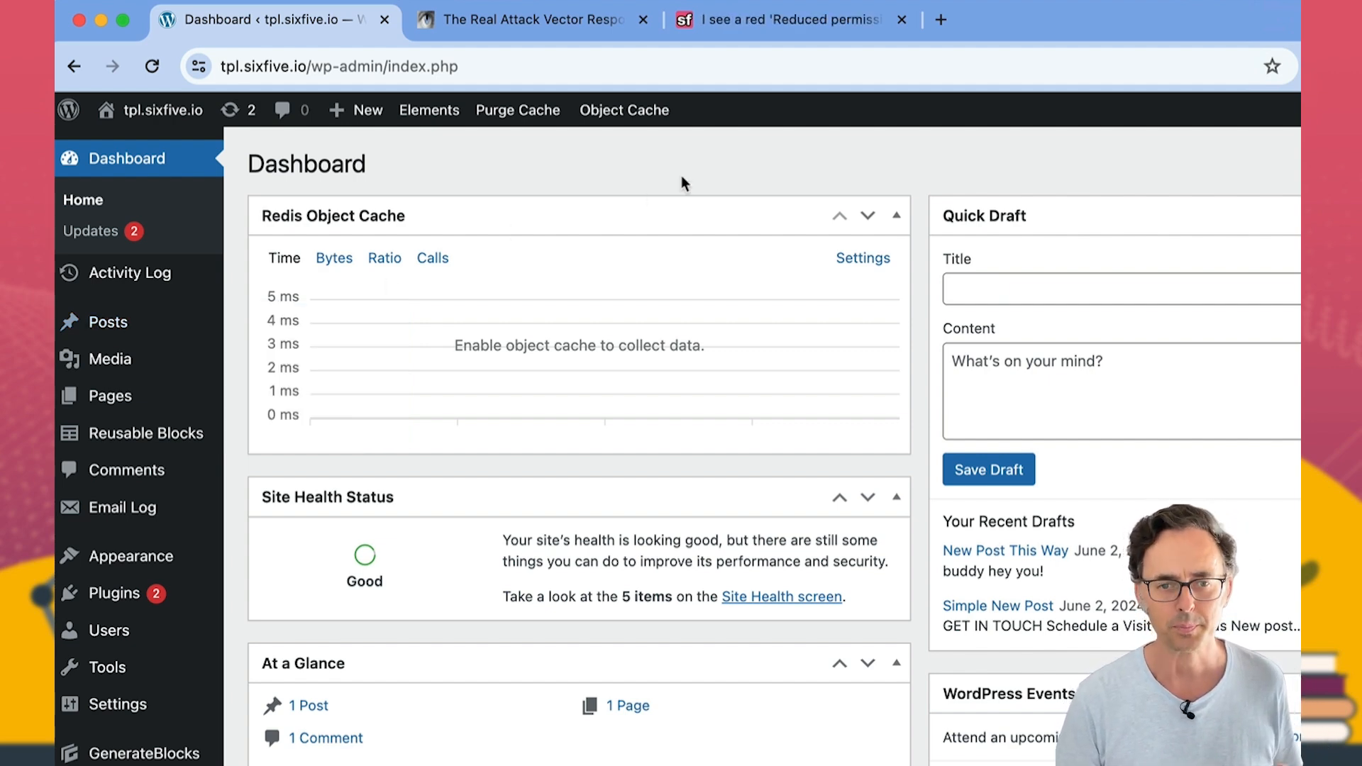
Step: Examine the "What is the 'Reduced Permissions'" section of the knowledgebase article
left_click(782, 25)
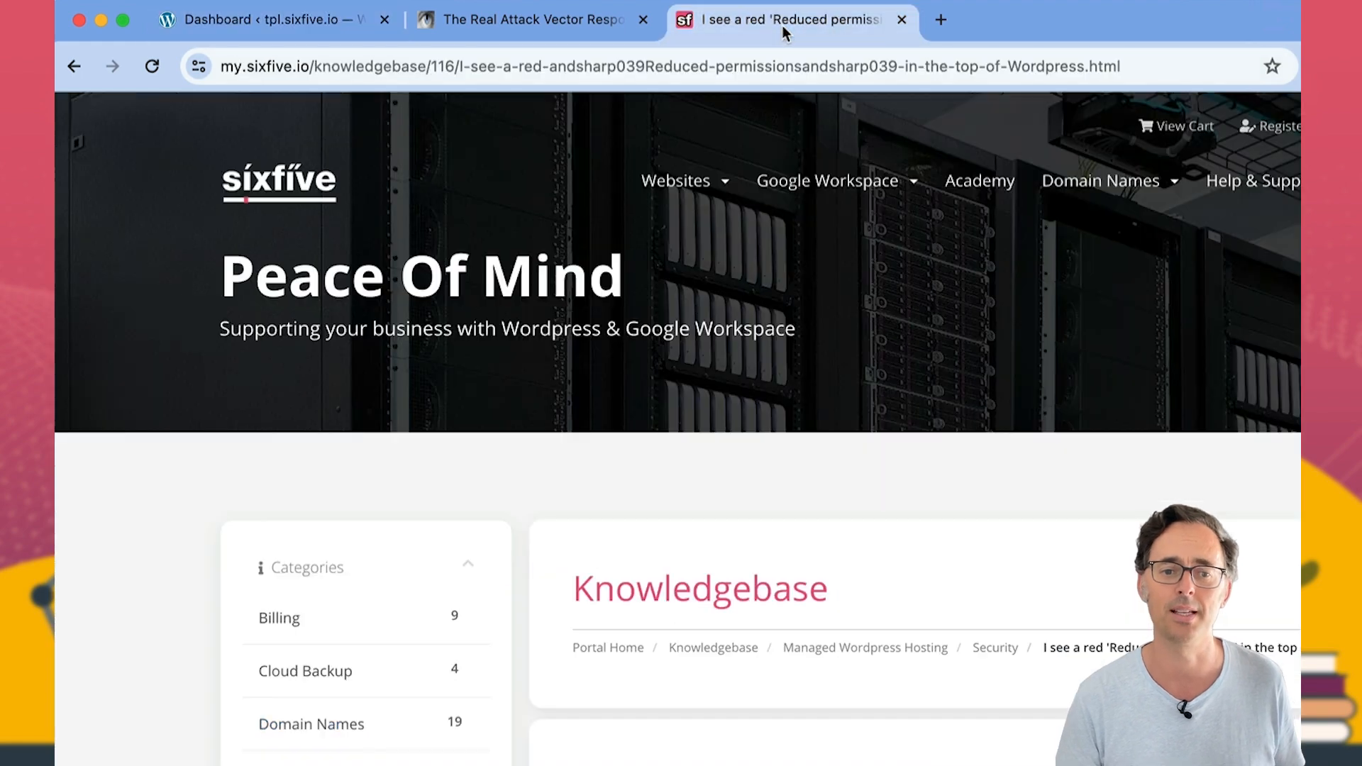
mouse_move(830, 181)
scroll(920, 632, "down", 9)
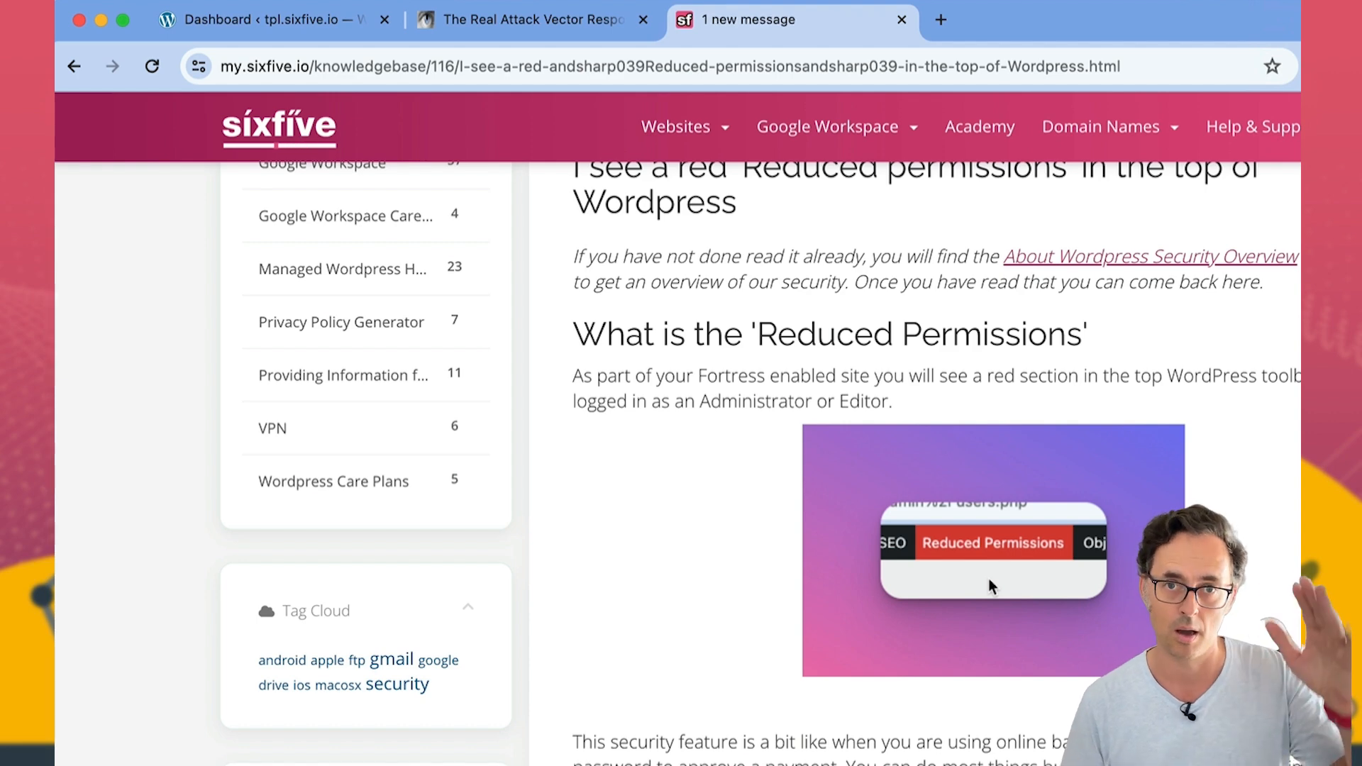
Step: Return to the WordPress admin and open the list of all posts
left_click(281, 19)
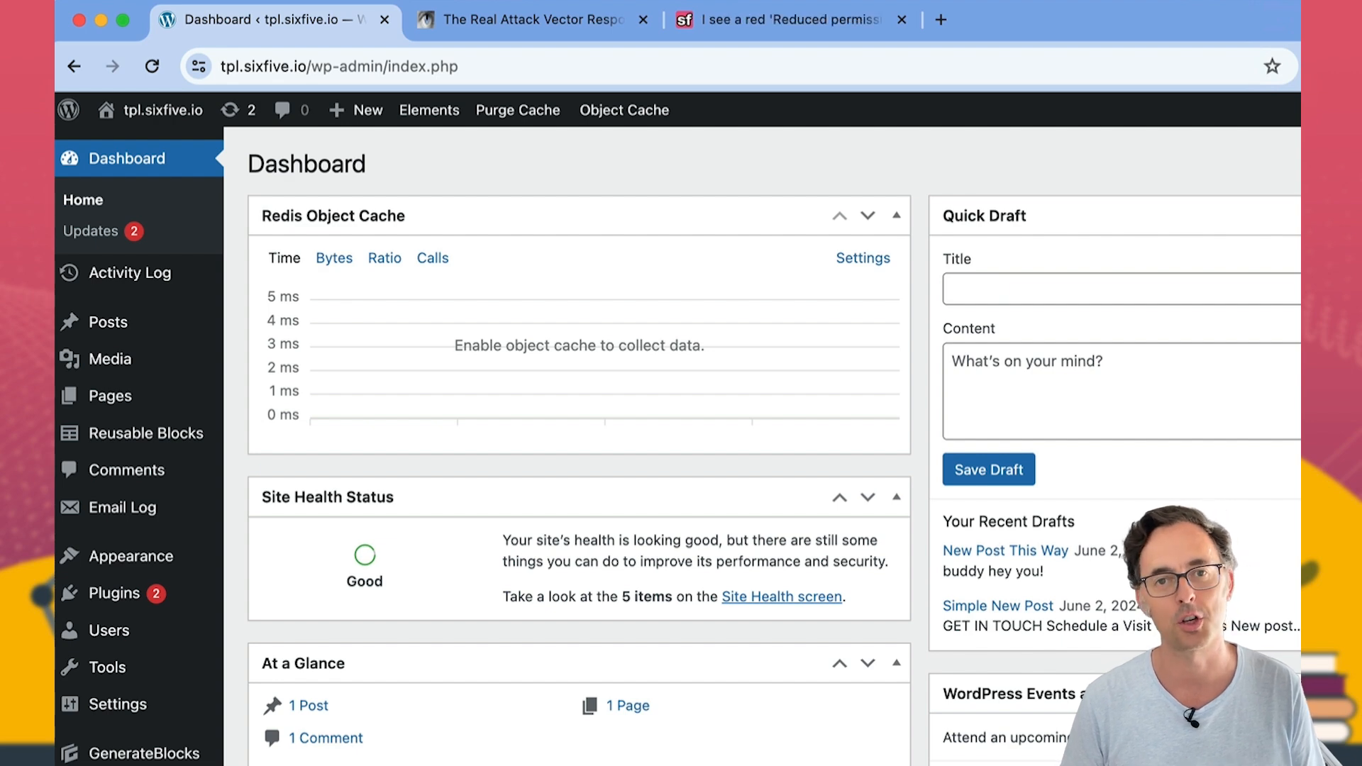
left_click(120, 324)
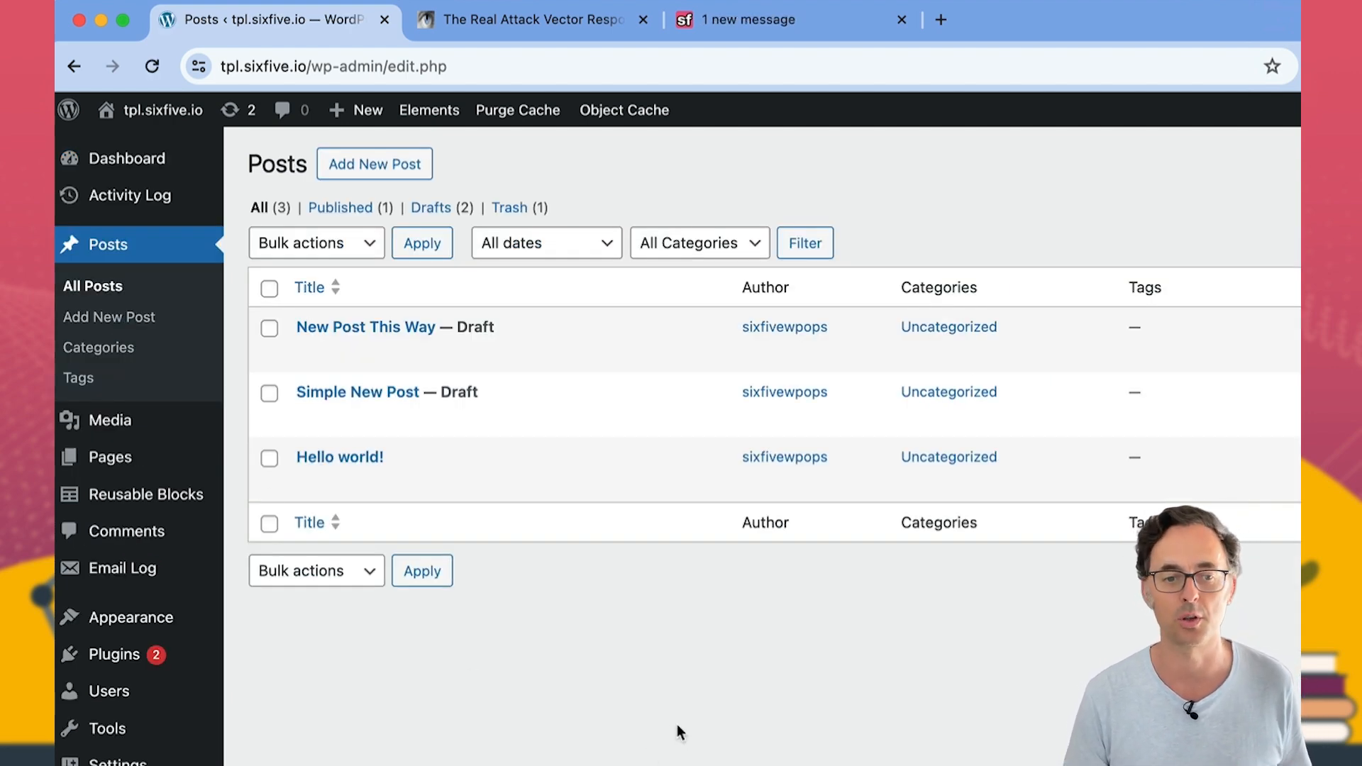
mouse_move(418, 354)
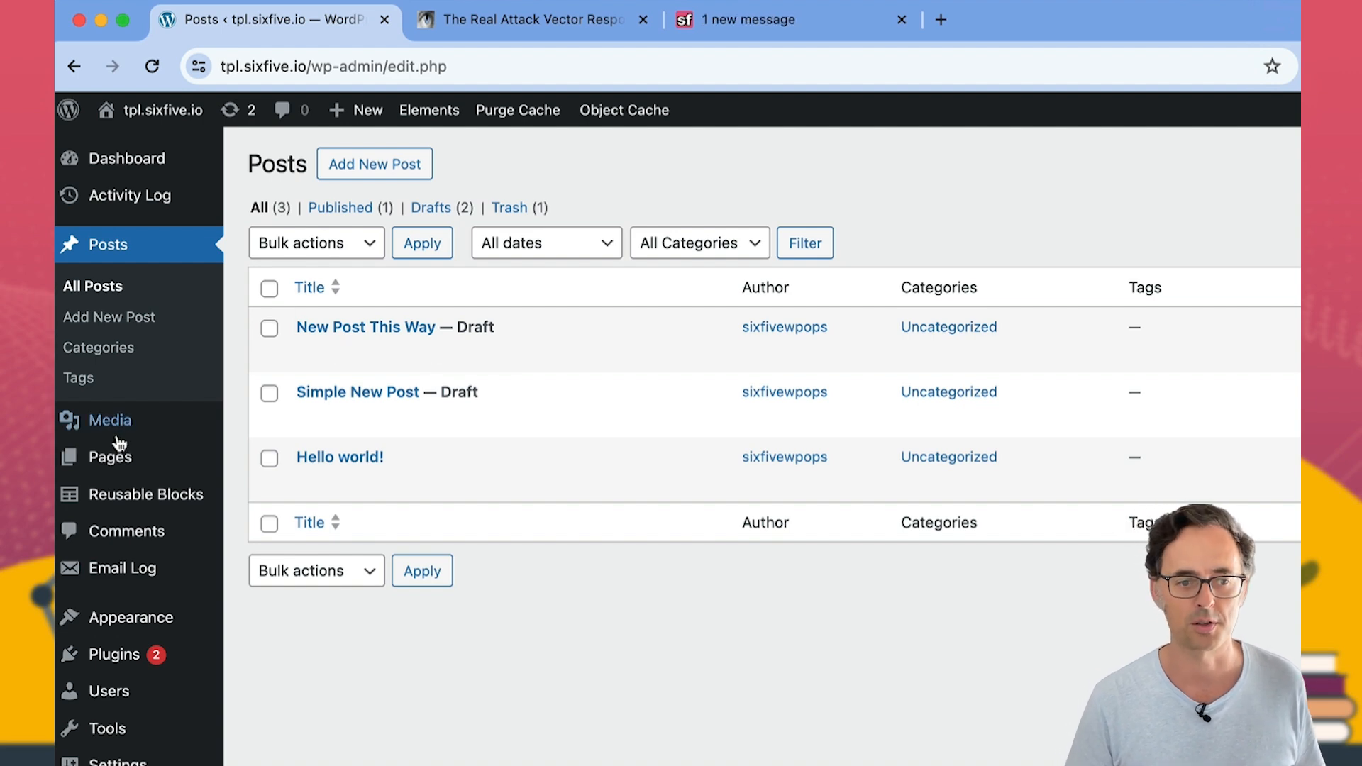
Step: Open the Media Library, view the yellow taxi image's attachment details and close them
mouse_move(113, 429)
left_click(264, 426)
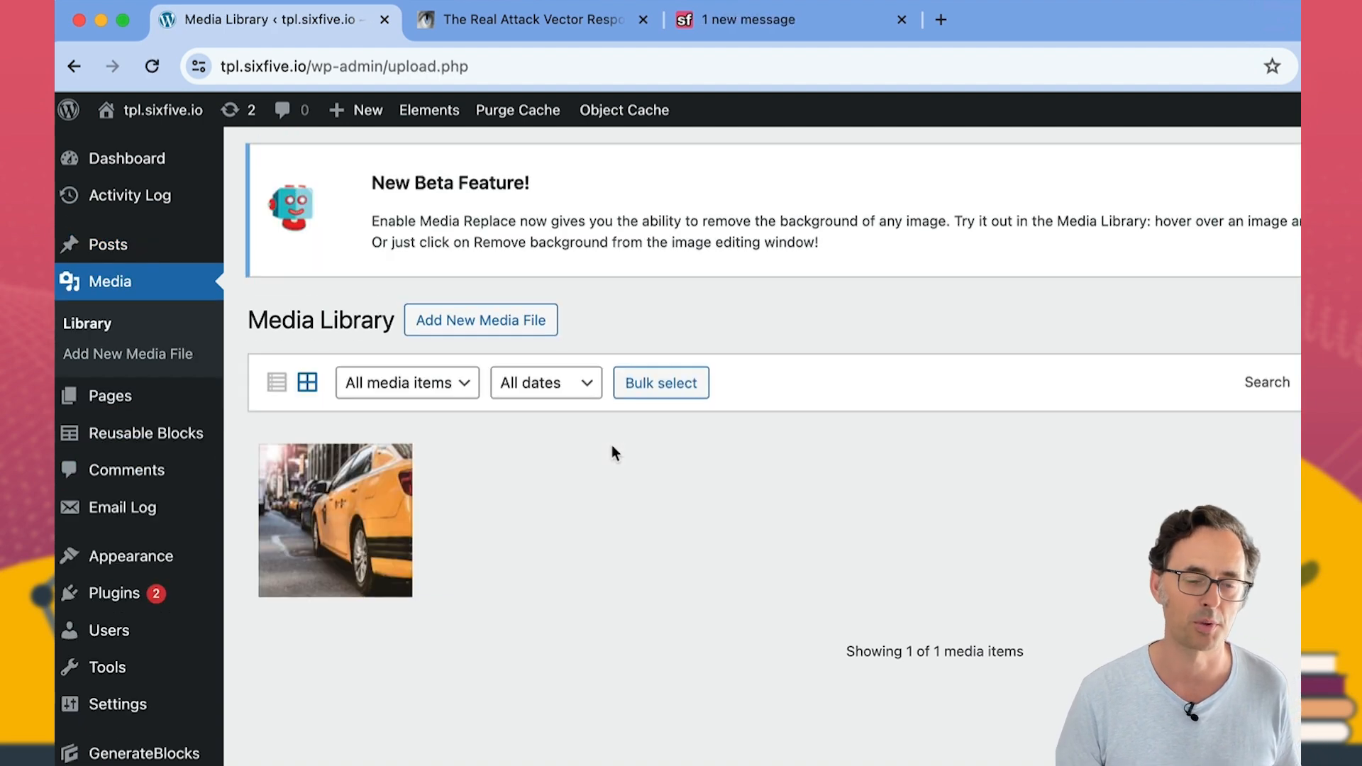
left_click(344, 521)
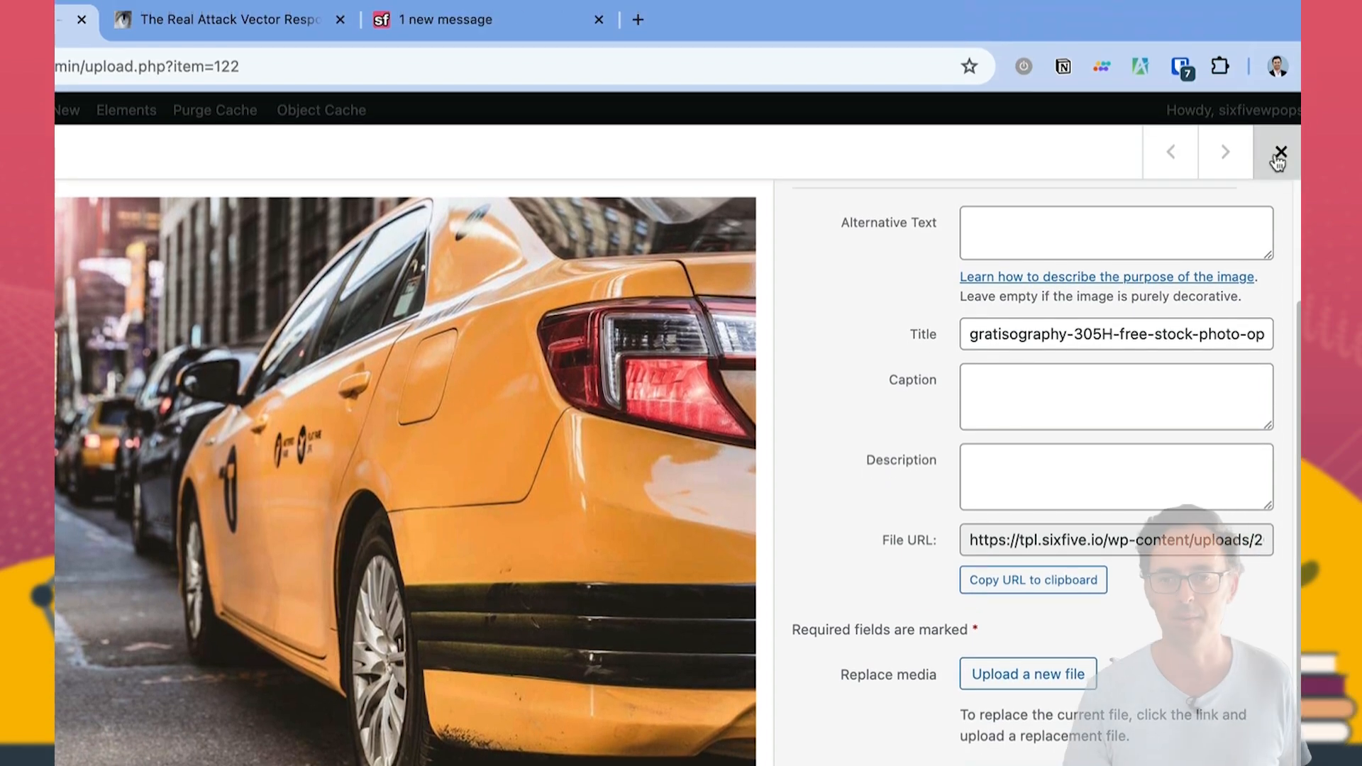
left_click(1279, 154)
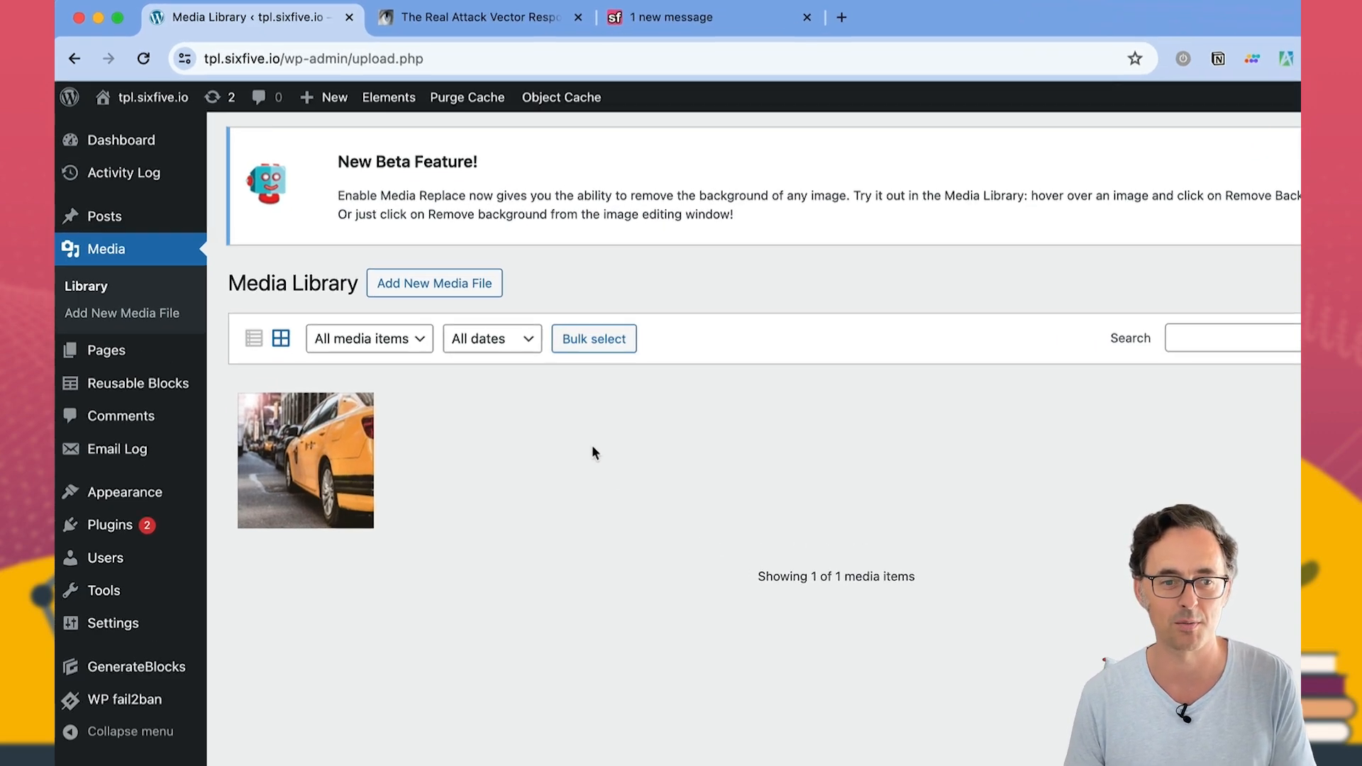
Step: From the list of all posts, open the "New Post This Way" draft for editing and add a "Hellow world" paragraph beneath the banner text
mouse_move(103, 364)
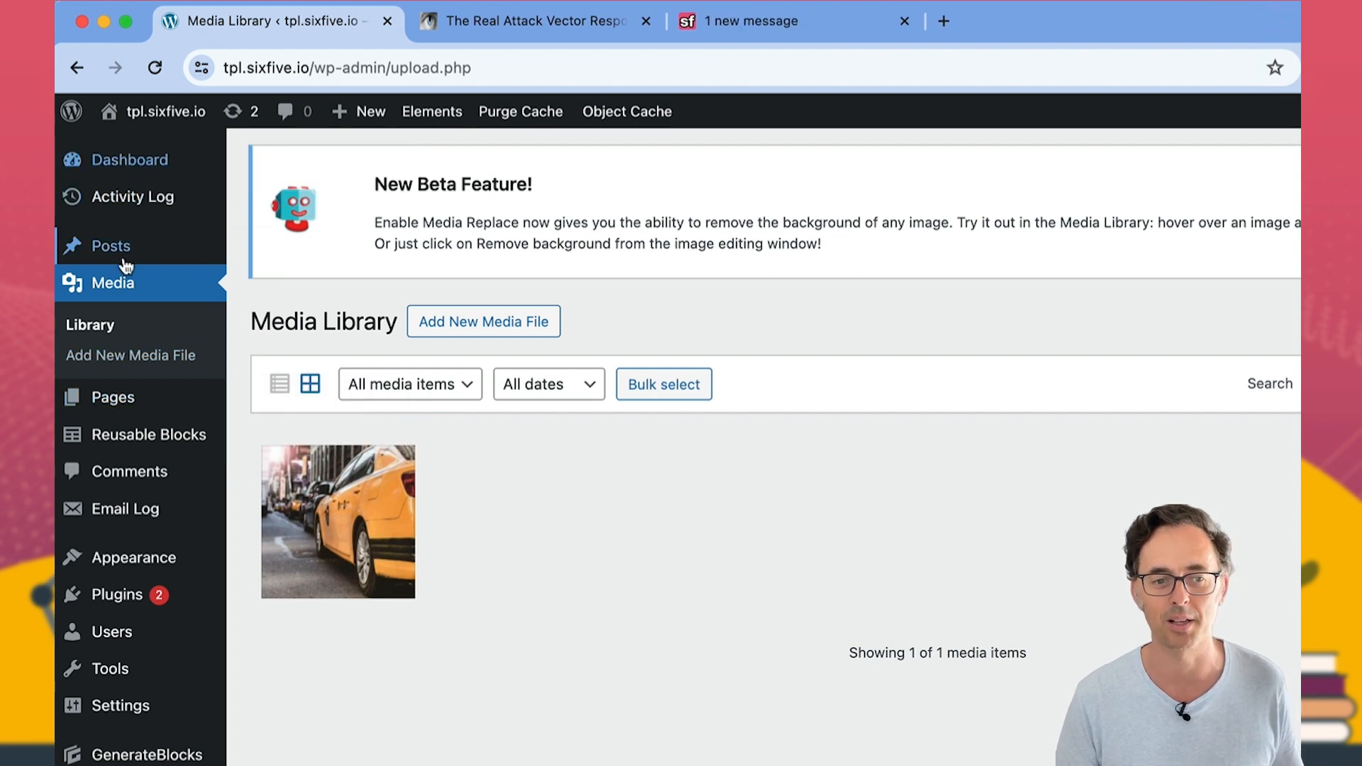
mouse_move(122, 249)
left_click(258, 249)
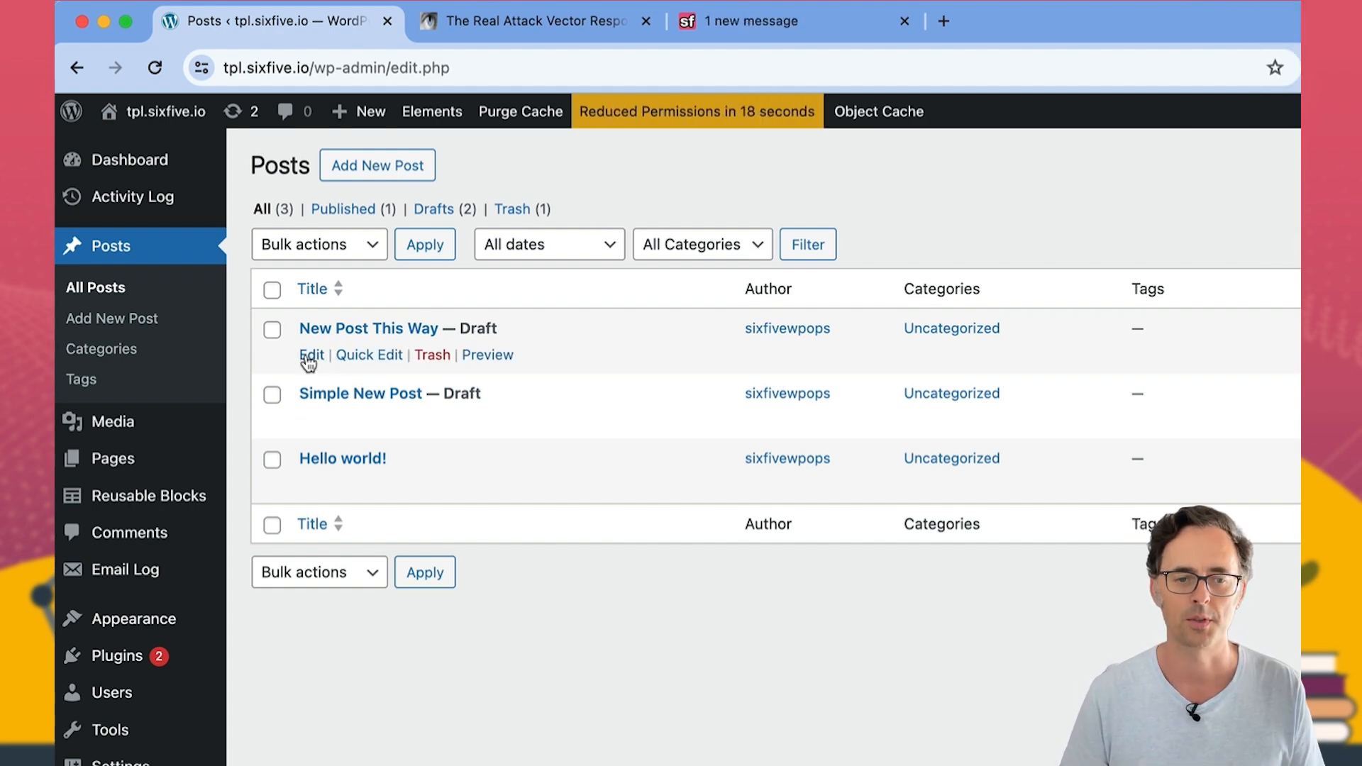
left_click(310, 356)
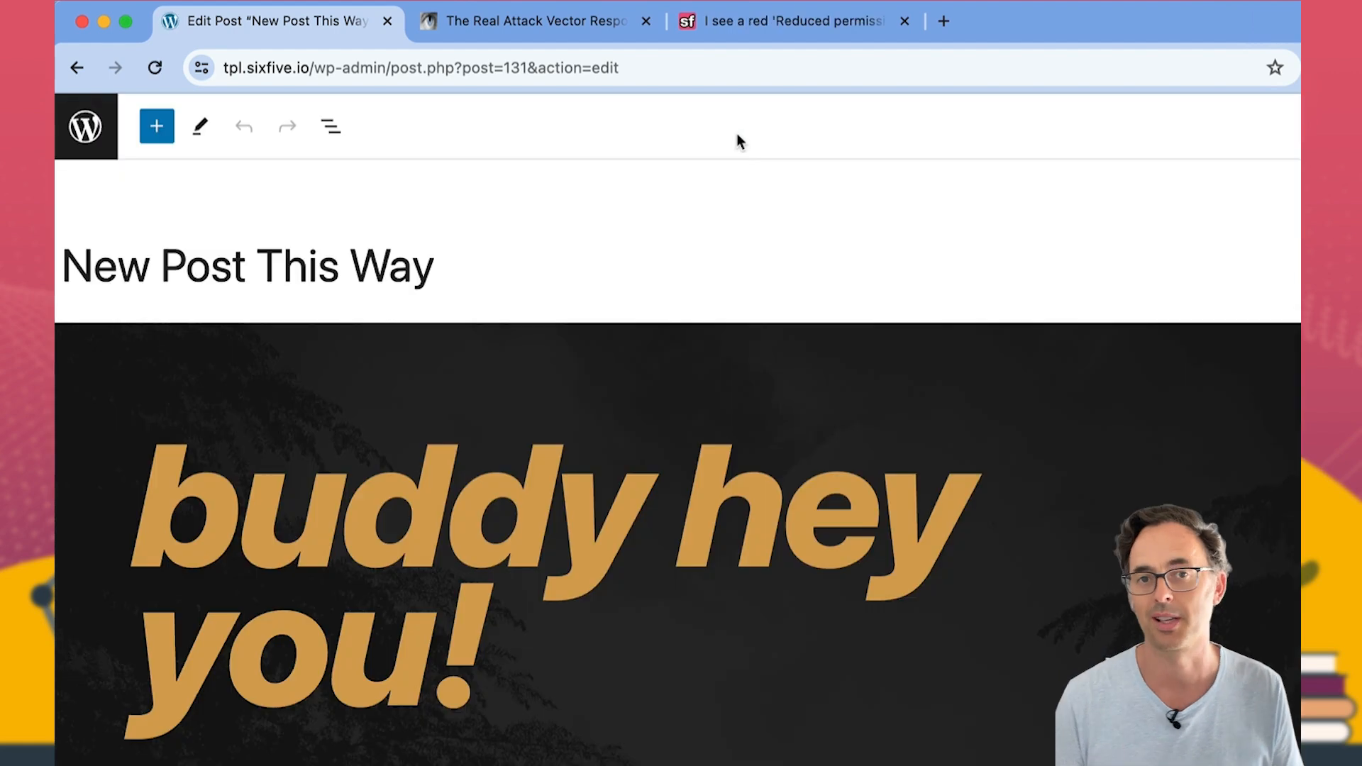
left_click(523, 623)
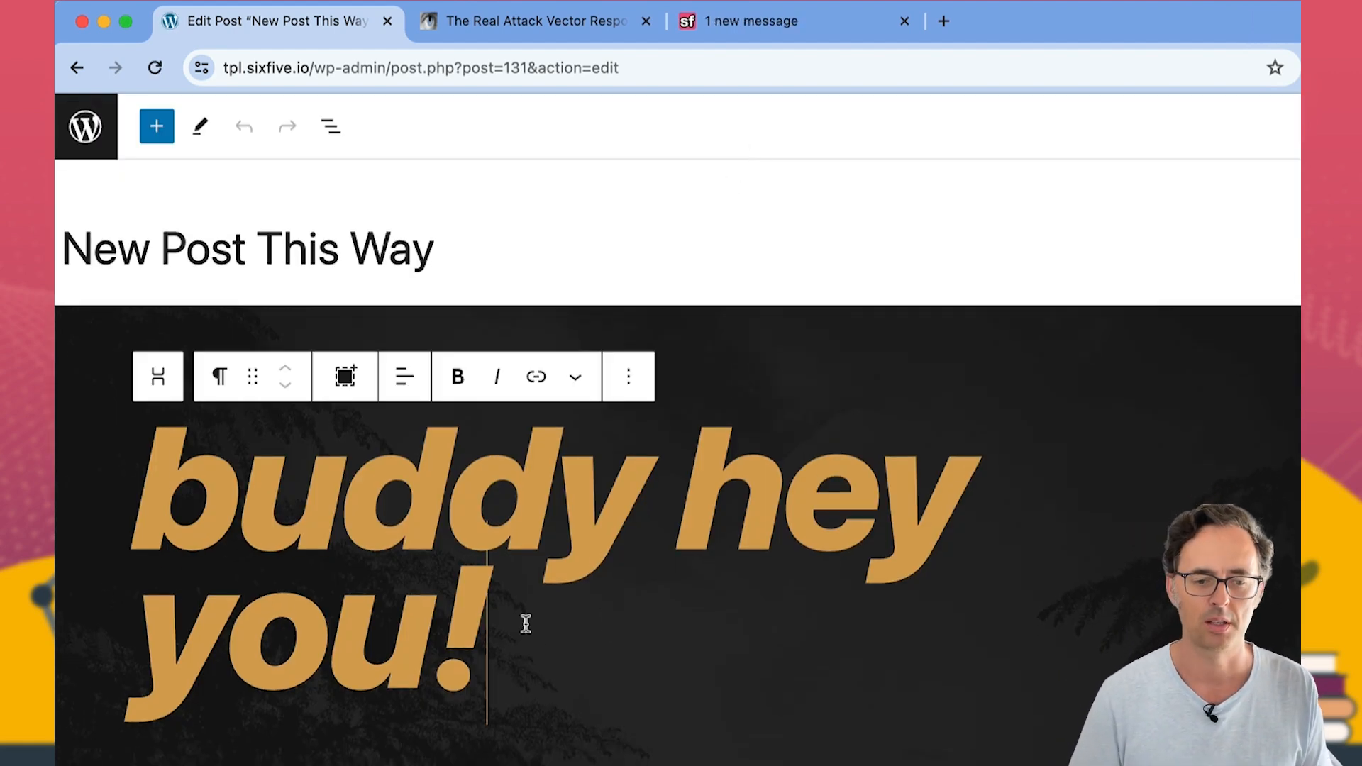
key("Return")
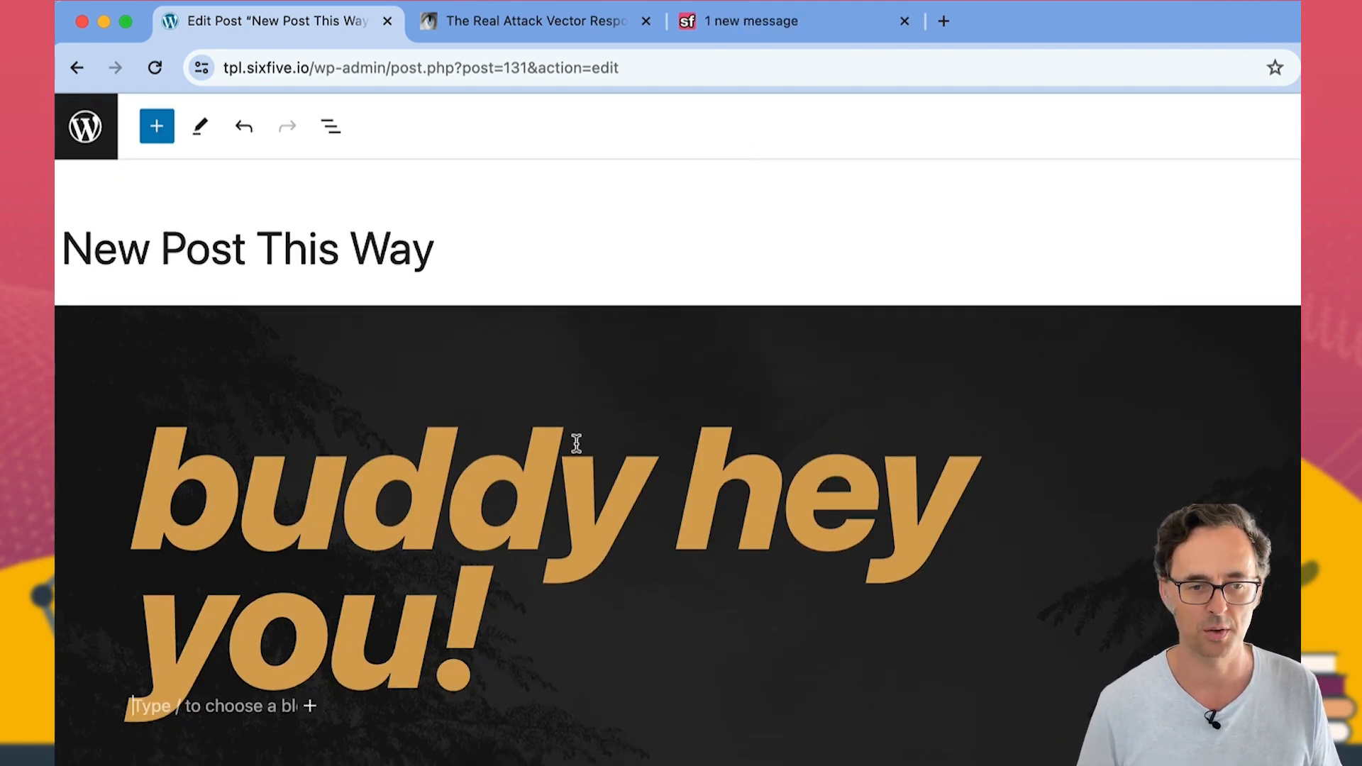
type("Hellow")
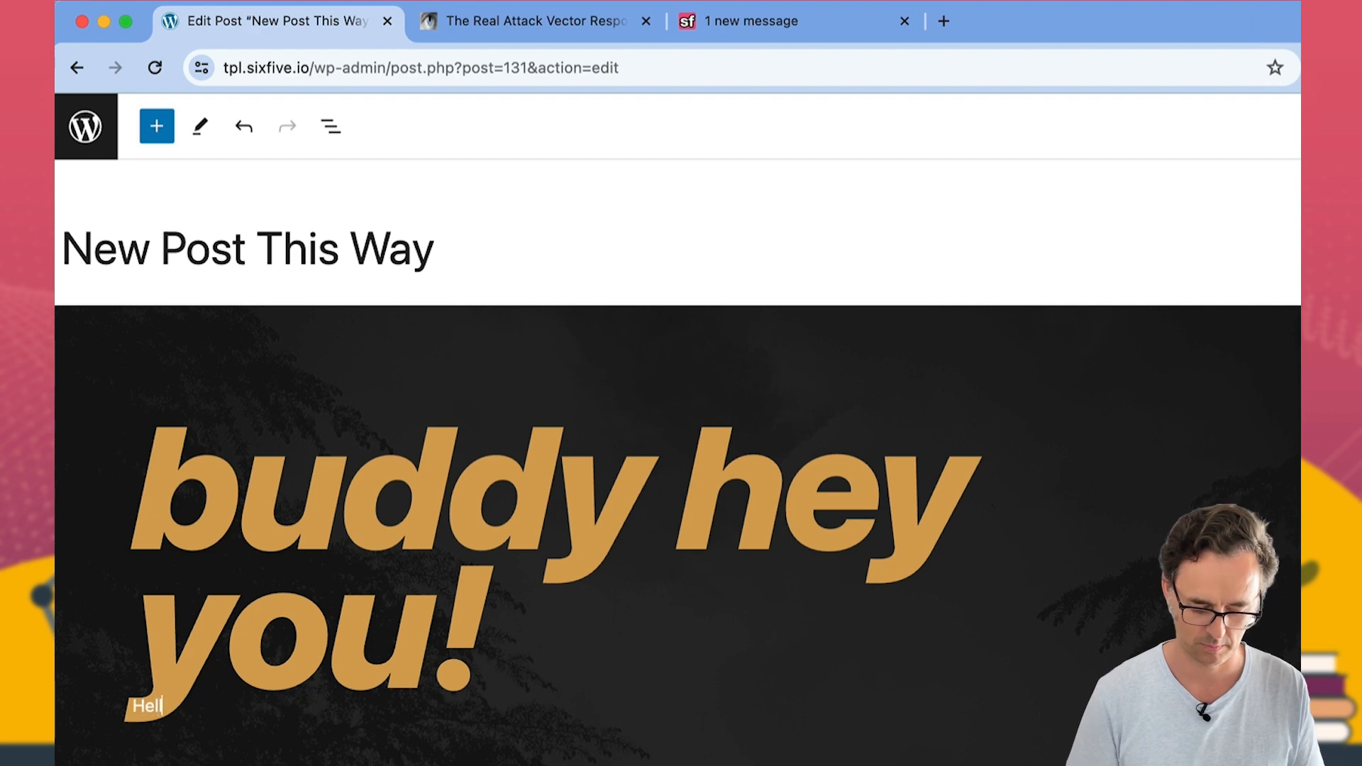
type(" world")
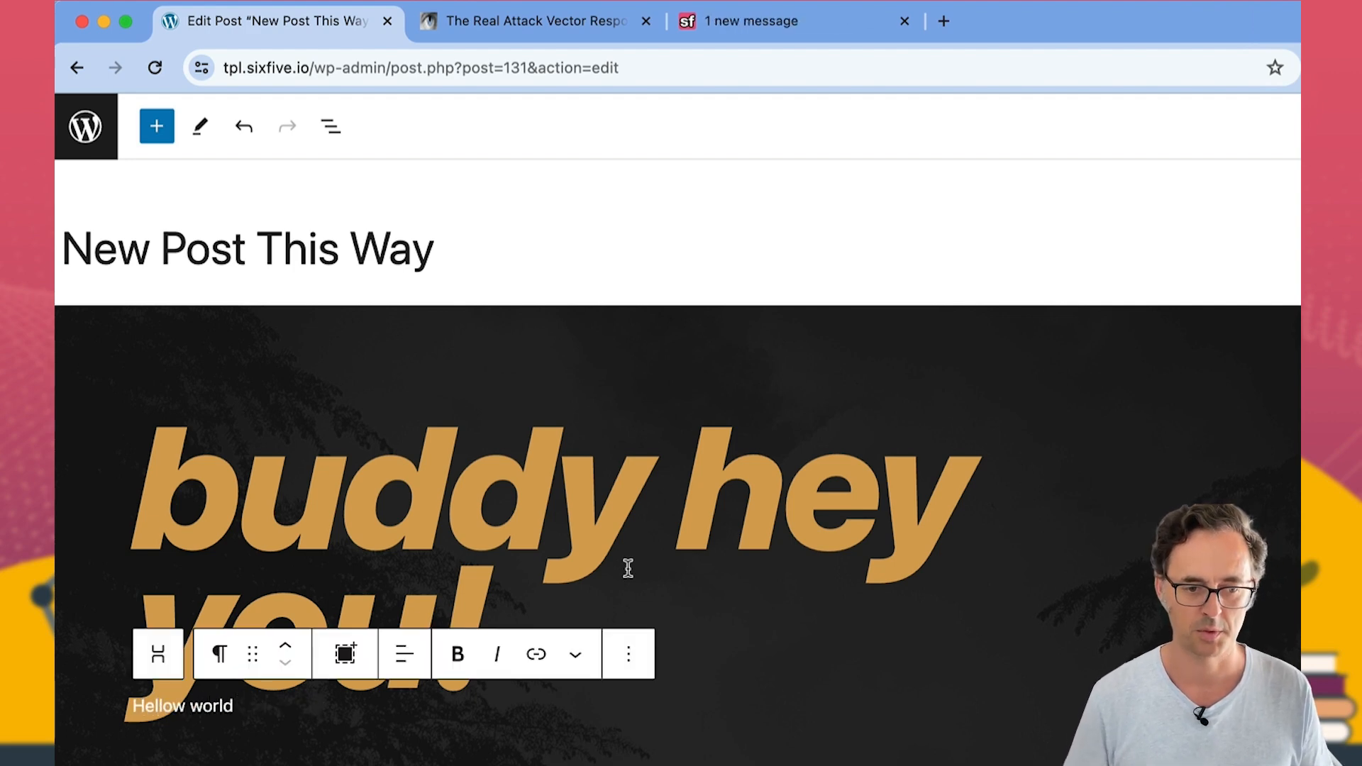
Step: Save the draft and open a preview of the post in a new tab
left_click(1001, 128)
left_click(1074, 129)
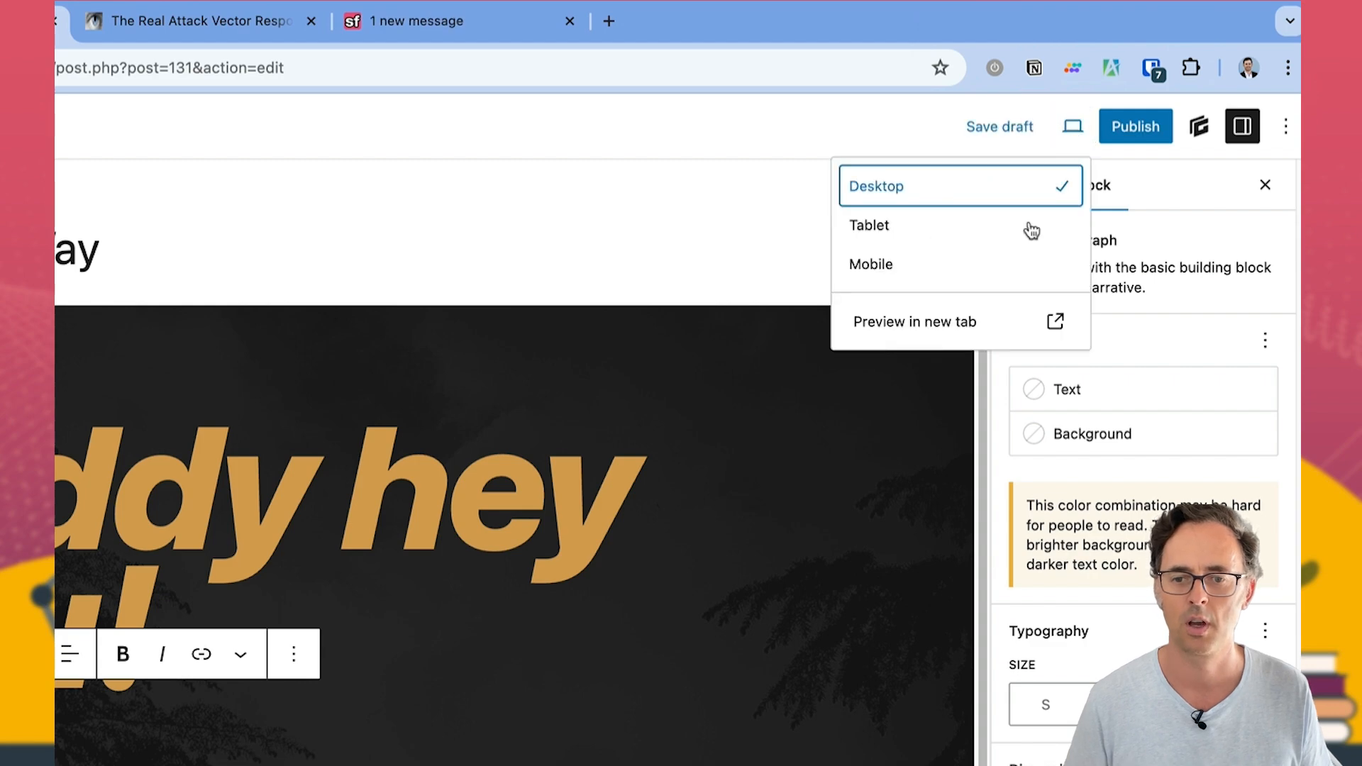
left_click(956, 320)
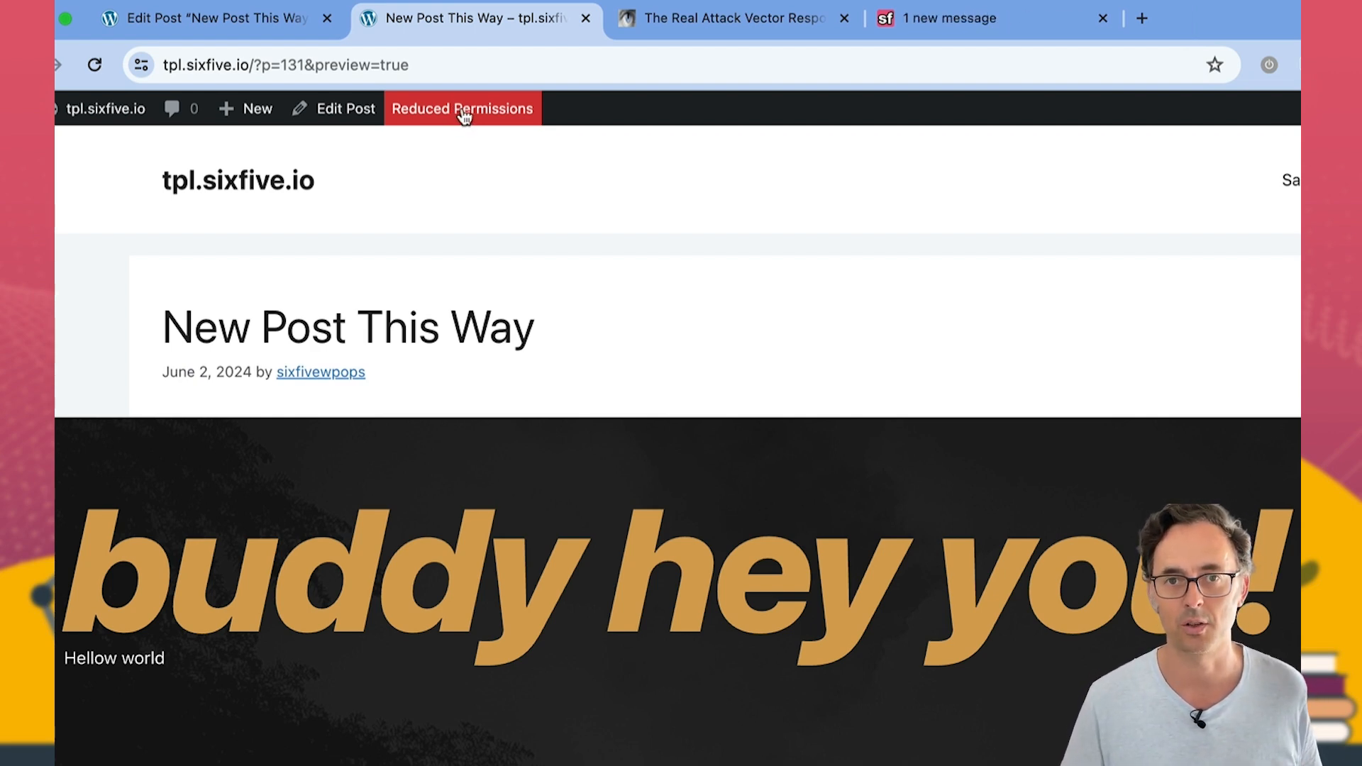
Step: Return to the post editor, save the draft, change the banner text to "maaate hey yonu!" and save again
left_click(238, 19)
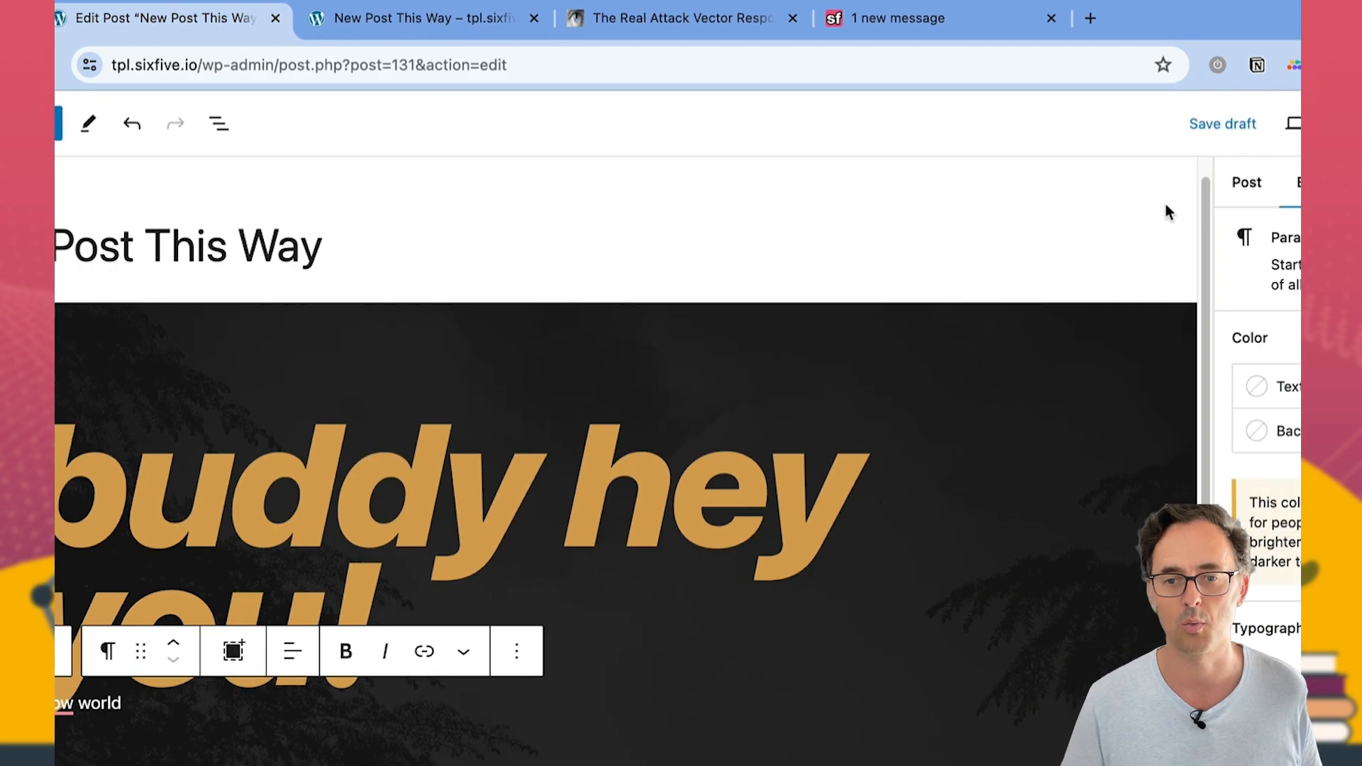
left_click(1223, 125)
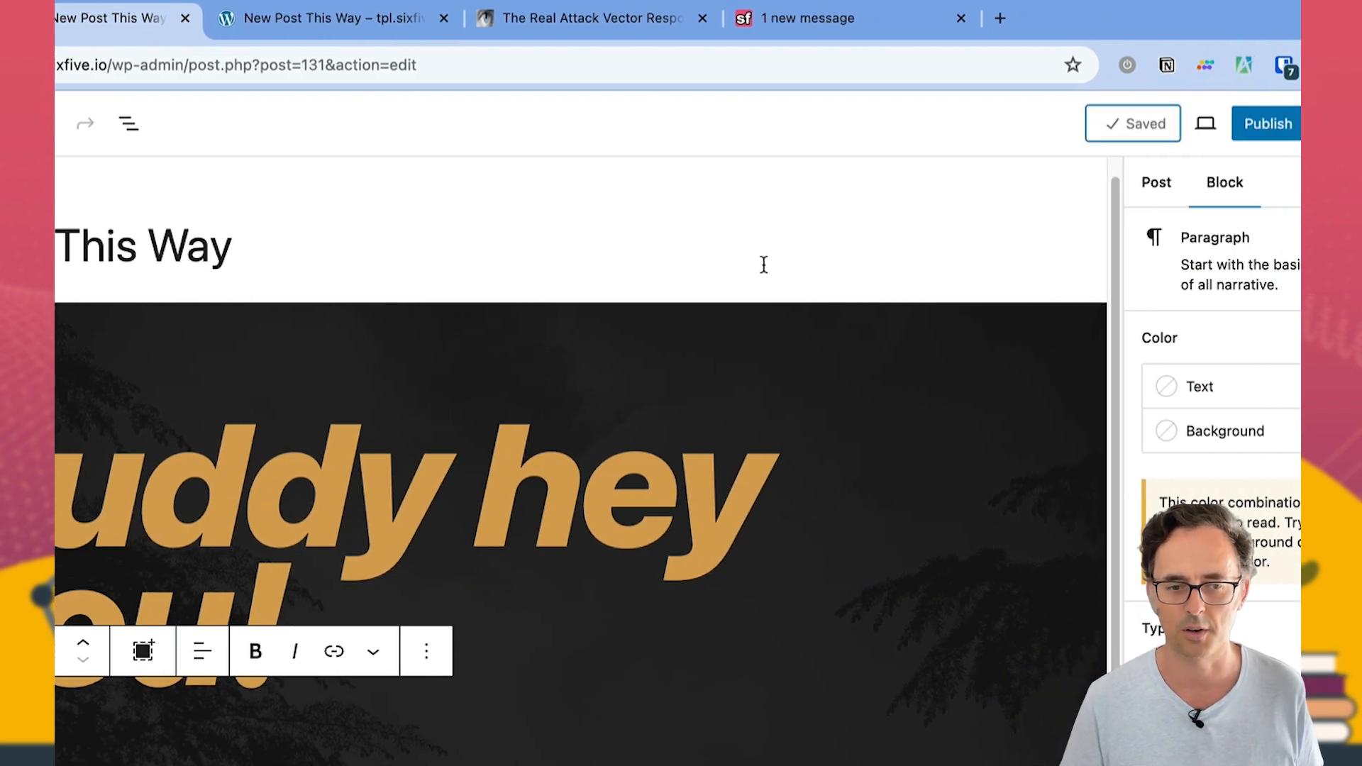
left_click(92, 696)
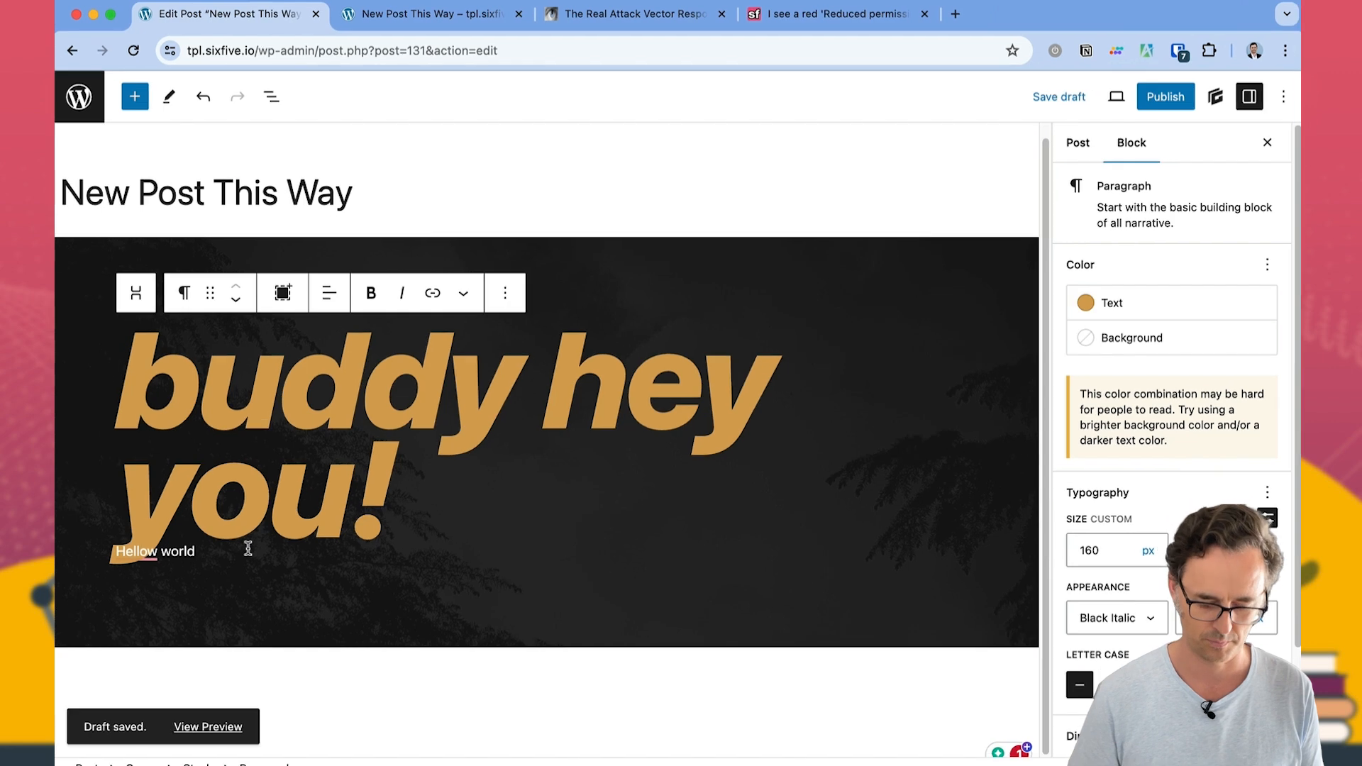
type("now n")
key("BackSpace")
key("BackSpace")
key("BackSpace")
key("BackSpace")
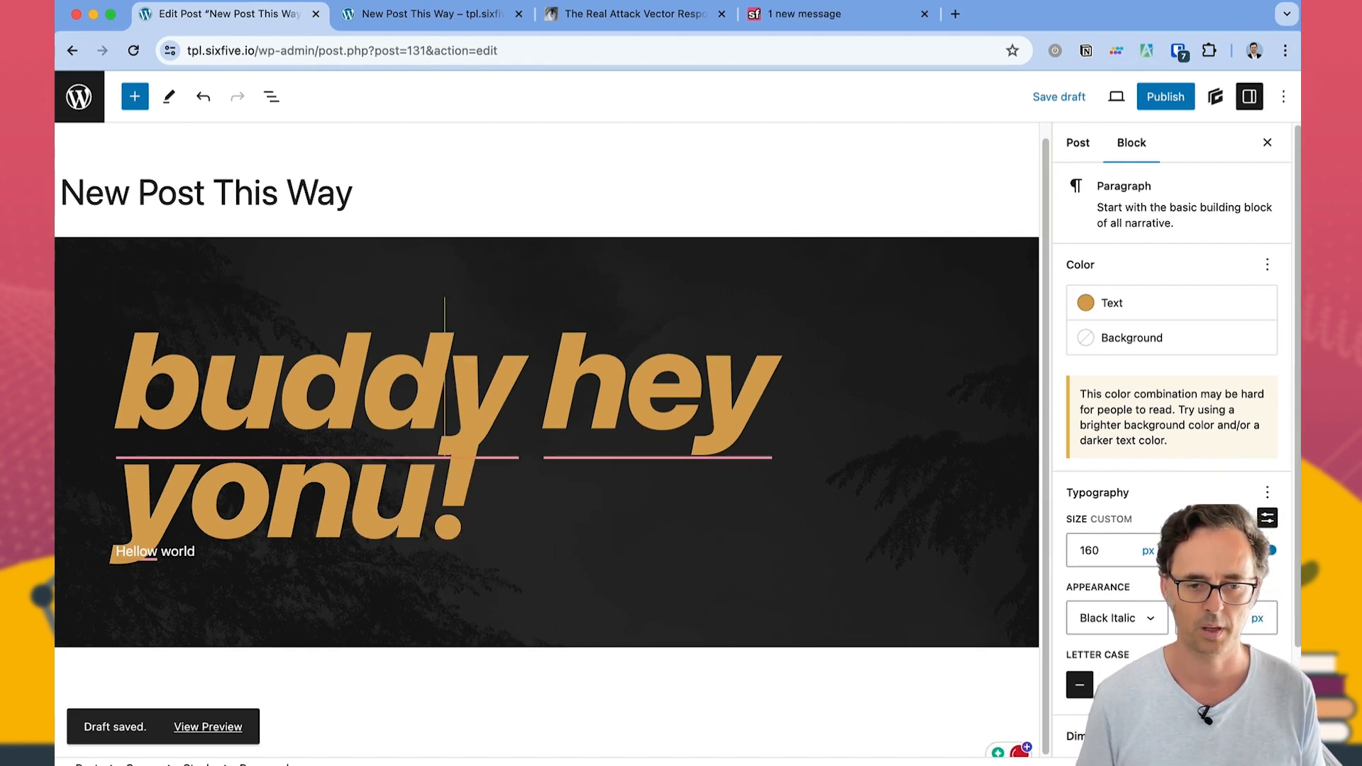
key("alt+shift+Left")
type("maaate")
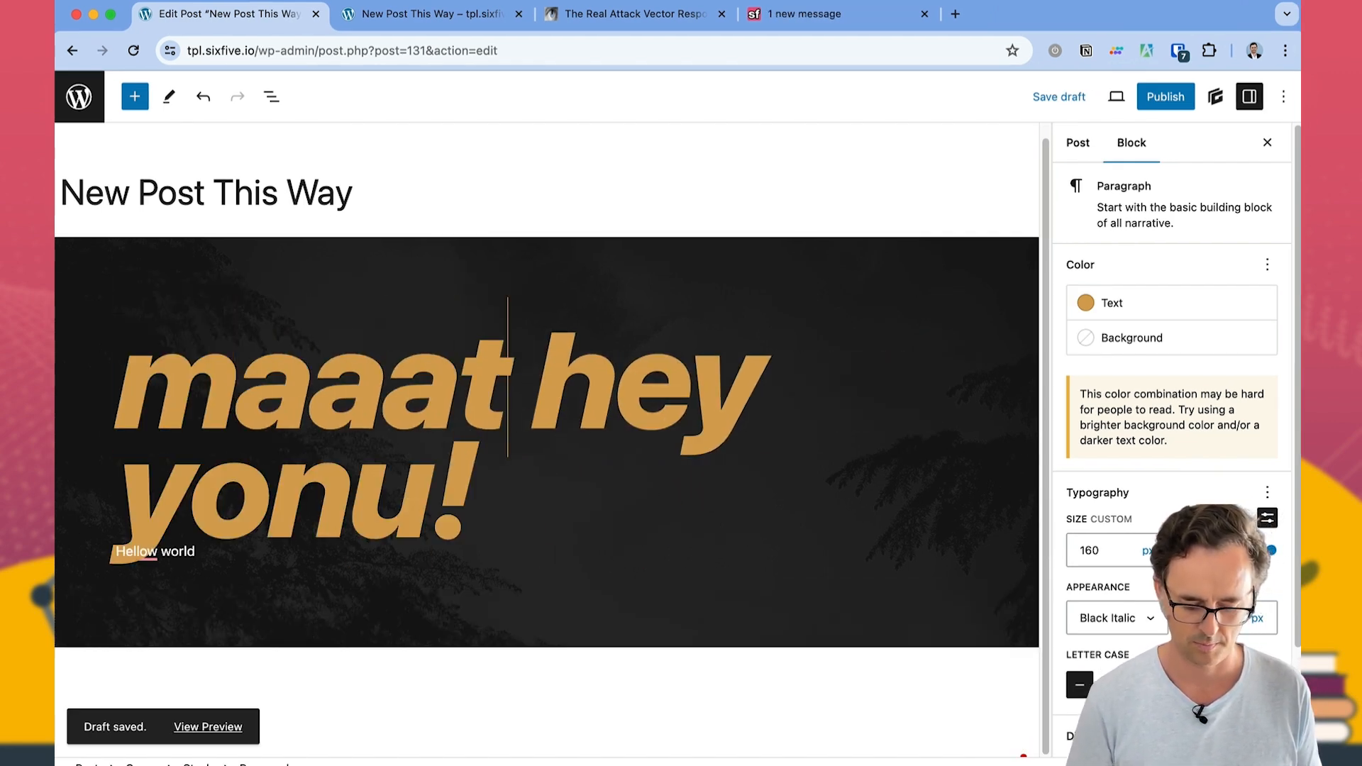
left_click(1057, 97)
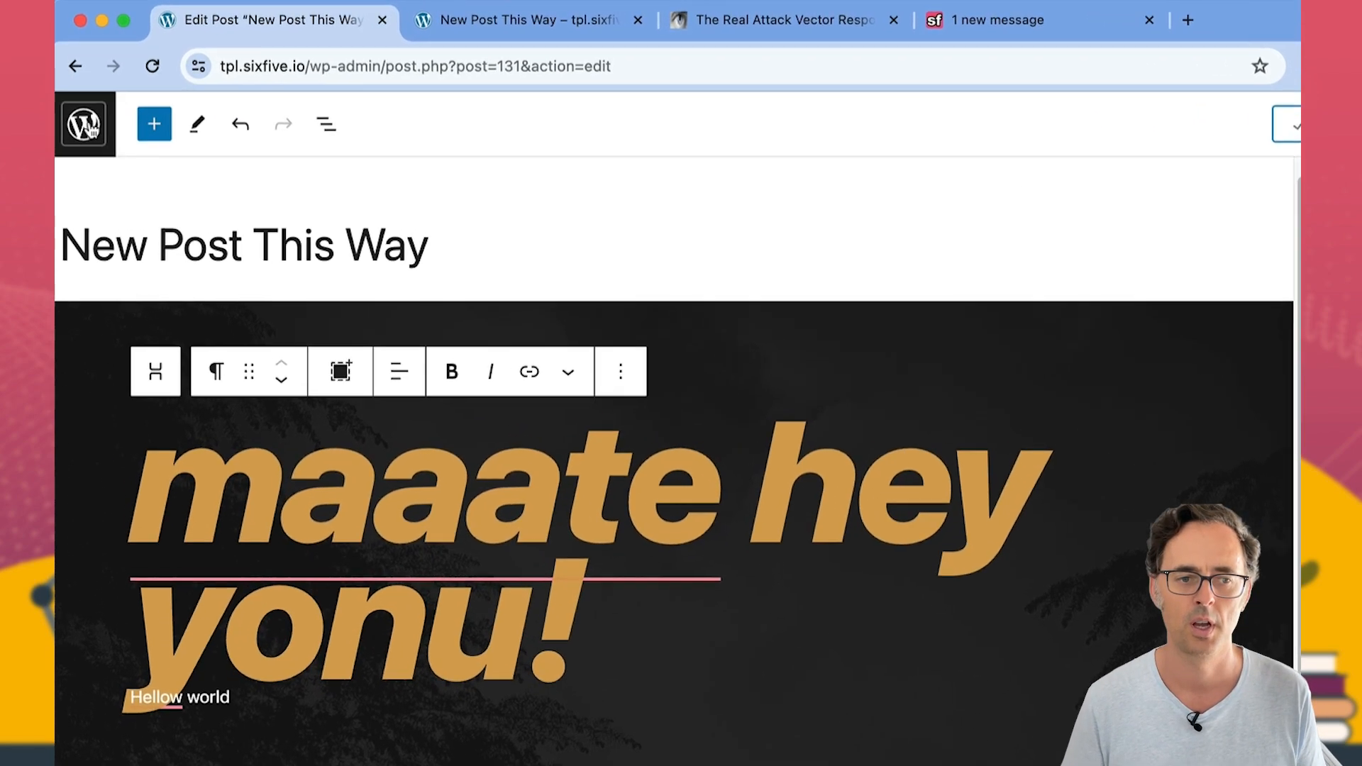
Step: Leave the editor for the posts list and close the post's preview tab
left_click(79, 98)
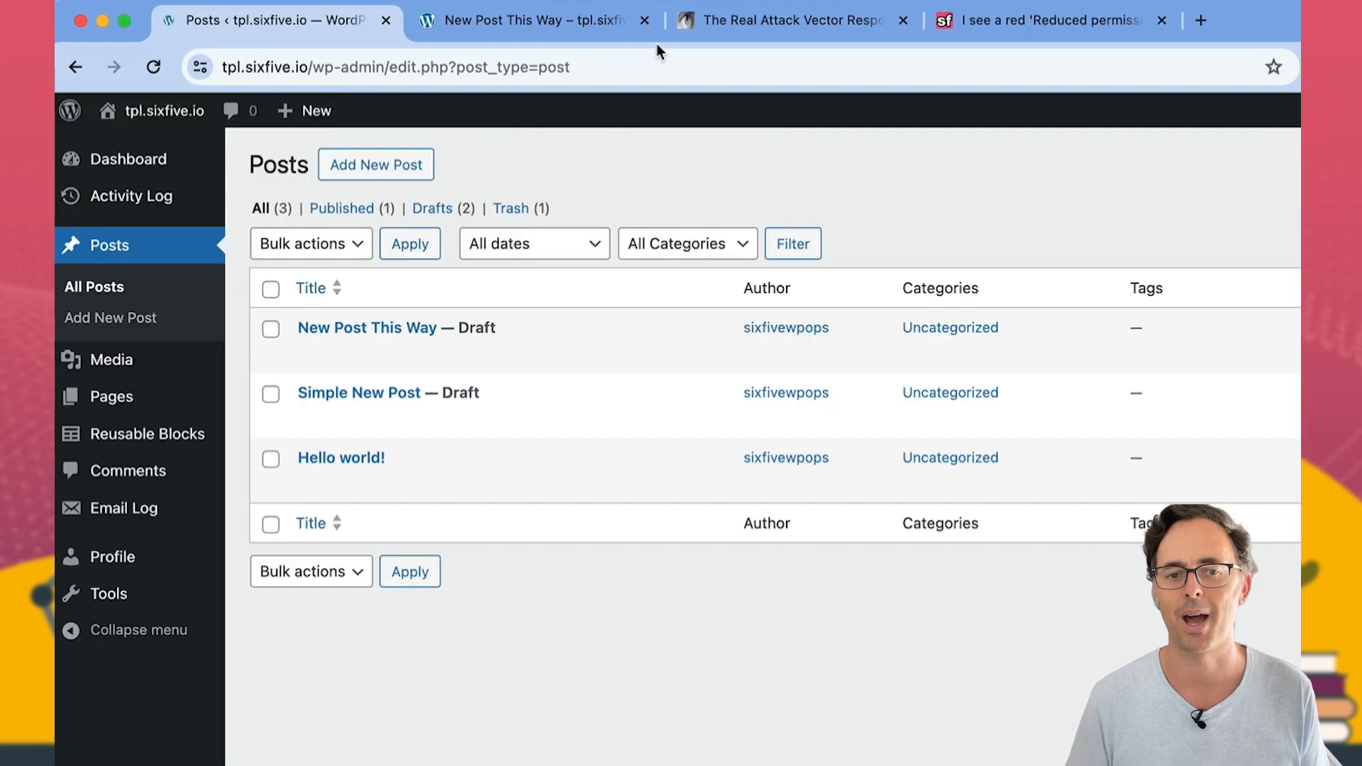
left_click(644, 20)
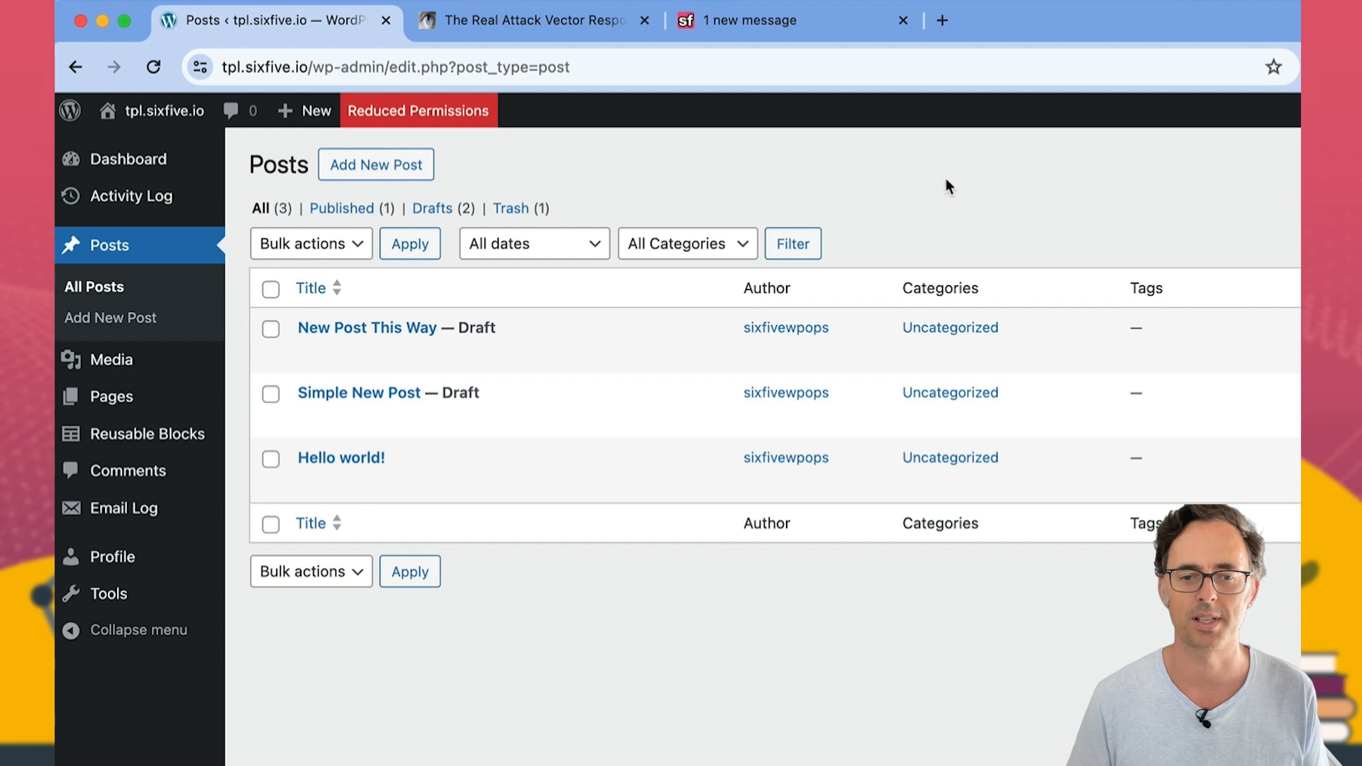
mouse_move(489, 359)
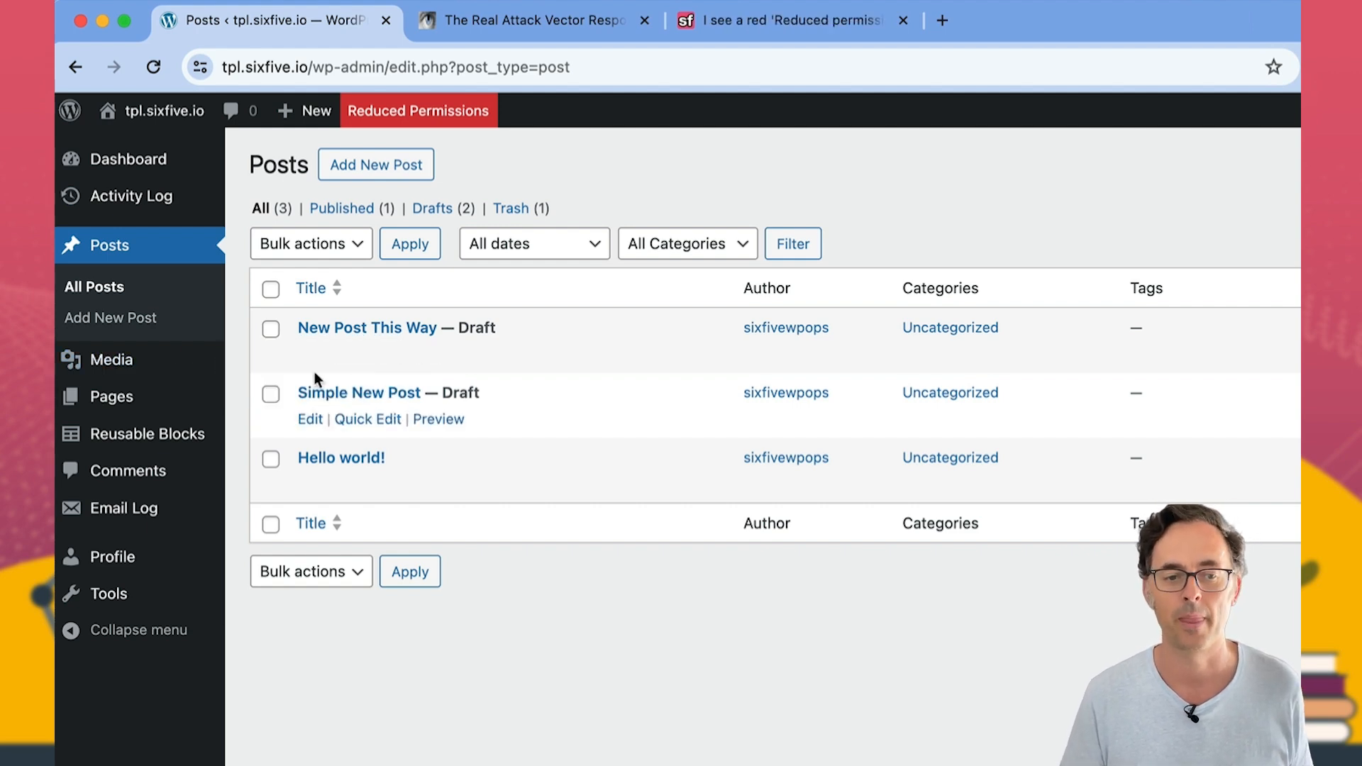
Step: Open the Media Library, look through the taxi image's attachment details and close them
mouse_move(85, 360)
left_click(273, 365)
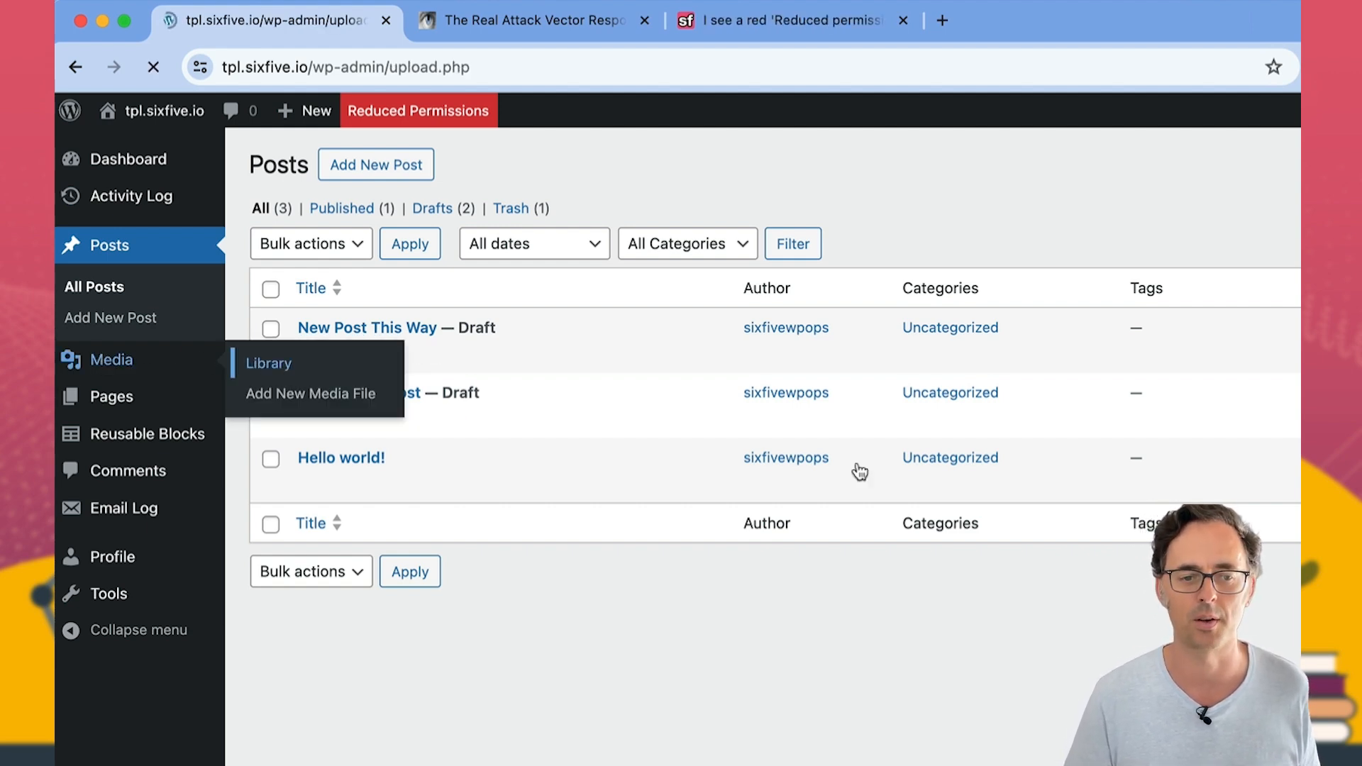
left_click(338, 520)
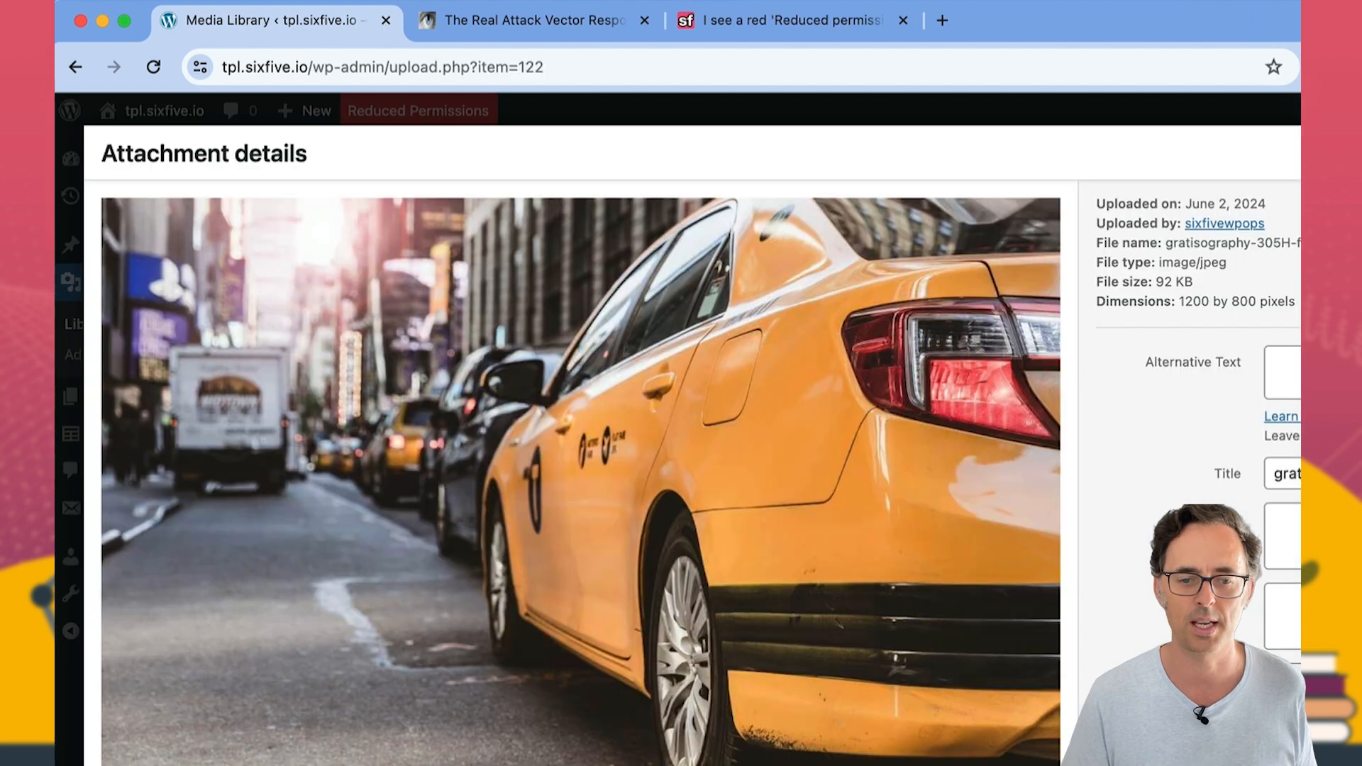
scroll(1064, 440, "down", 2)
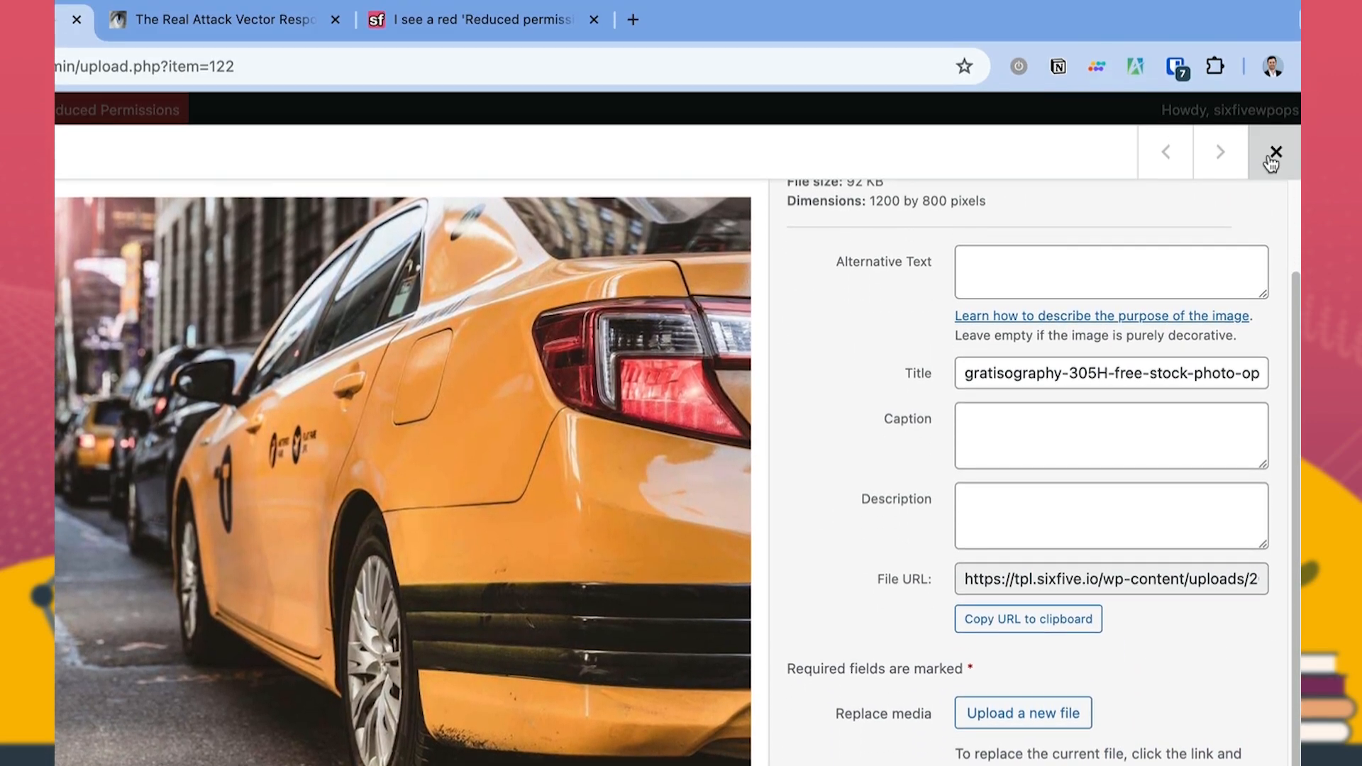
left_click(1275, 147)
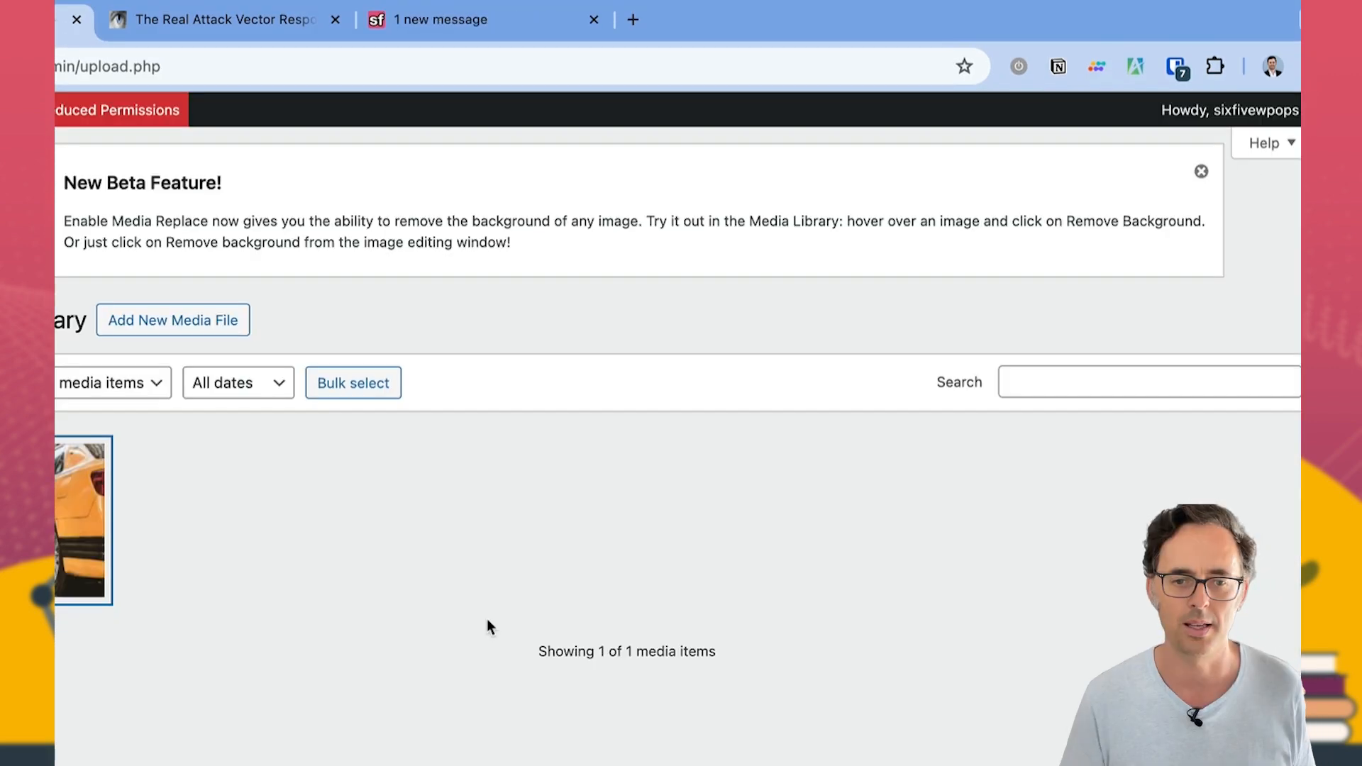
Step: Upload "gratisography-305H-free-stock-photo resized.jpg" from the "image ressize" folder to the Media Library
left_click(213, 291)
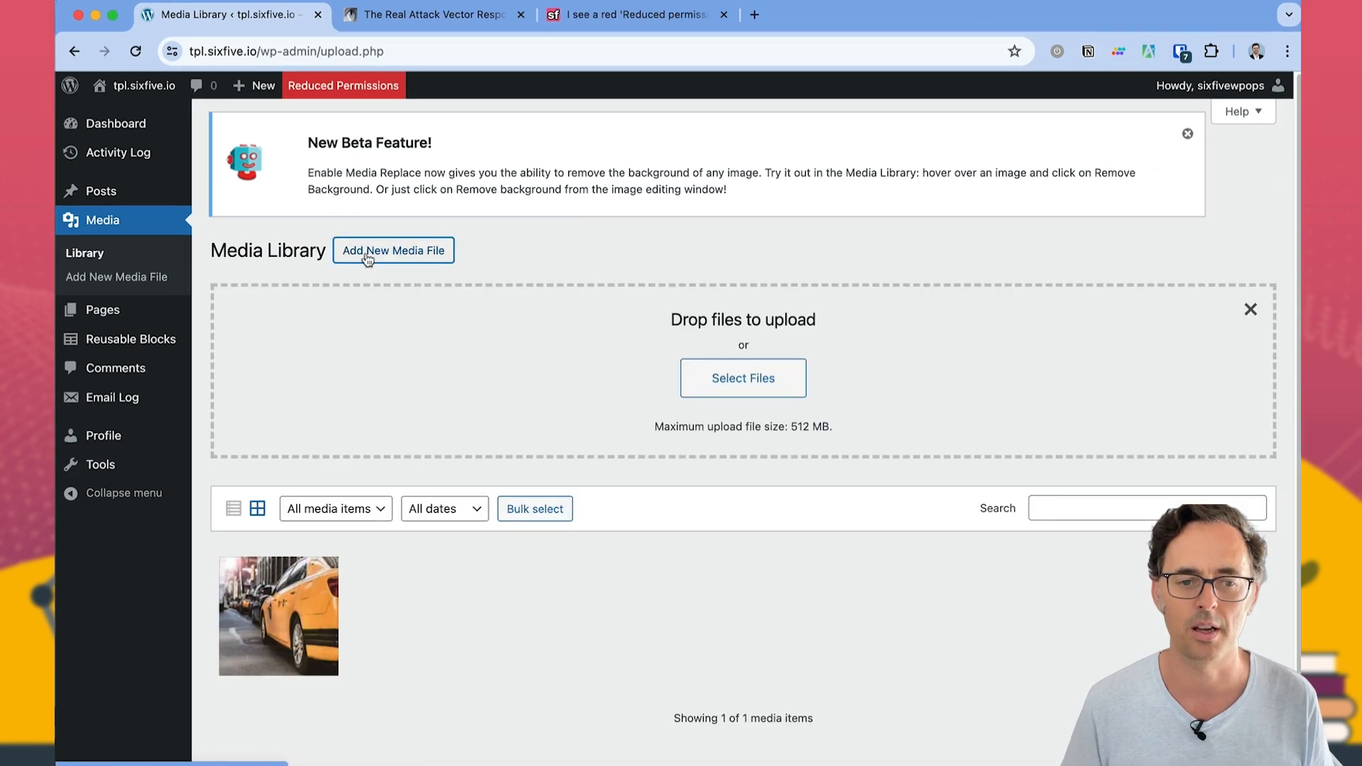
left_click(749, 395)
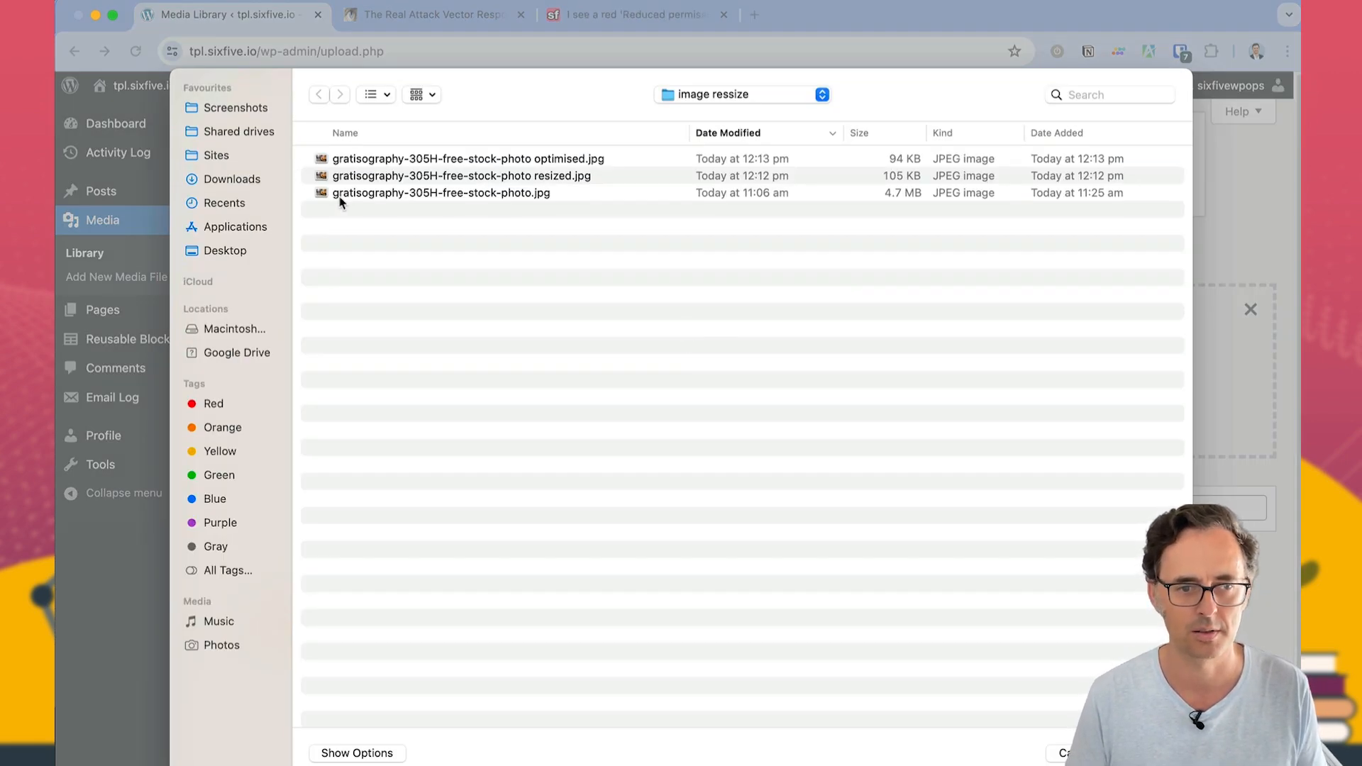
left_click(363, 178)
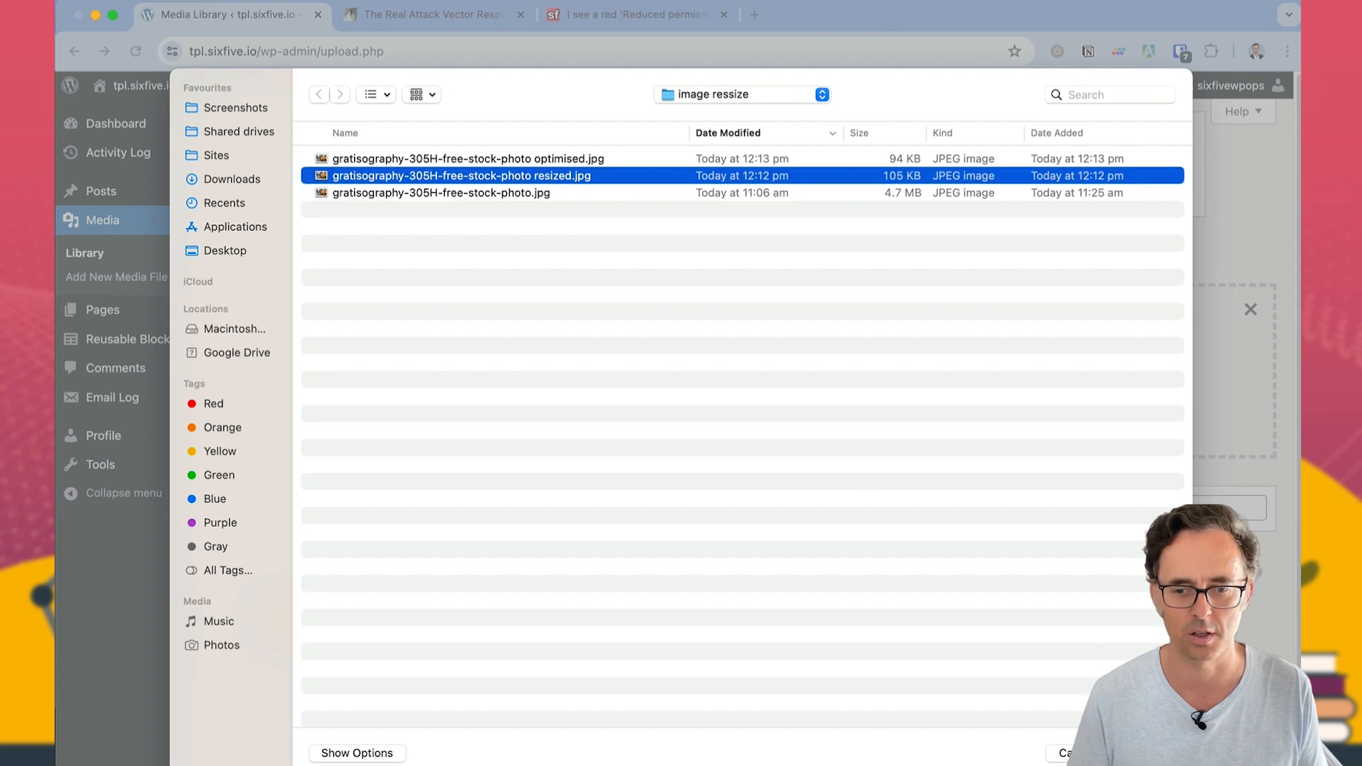
key("Return")
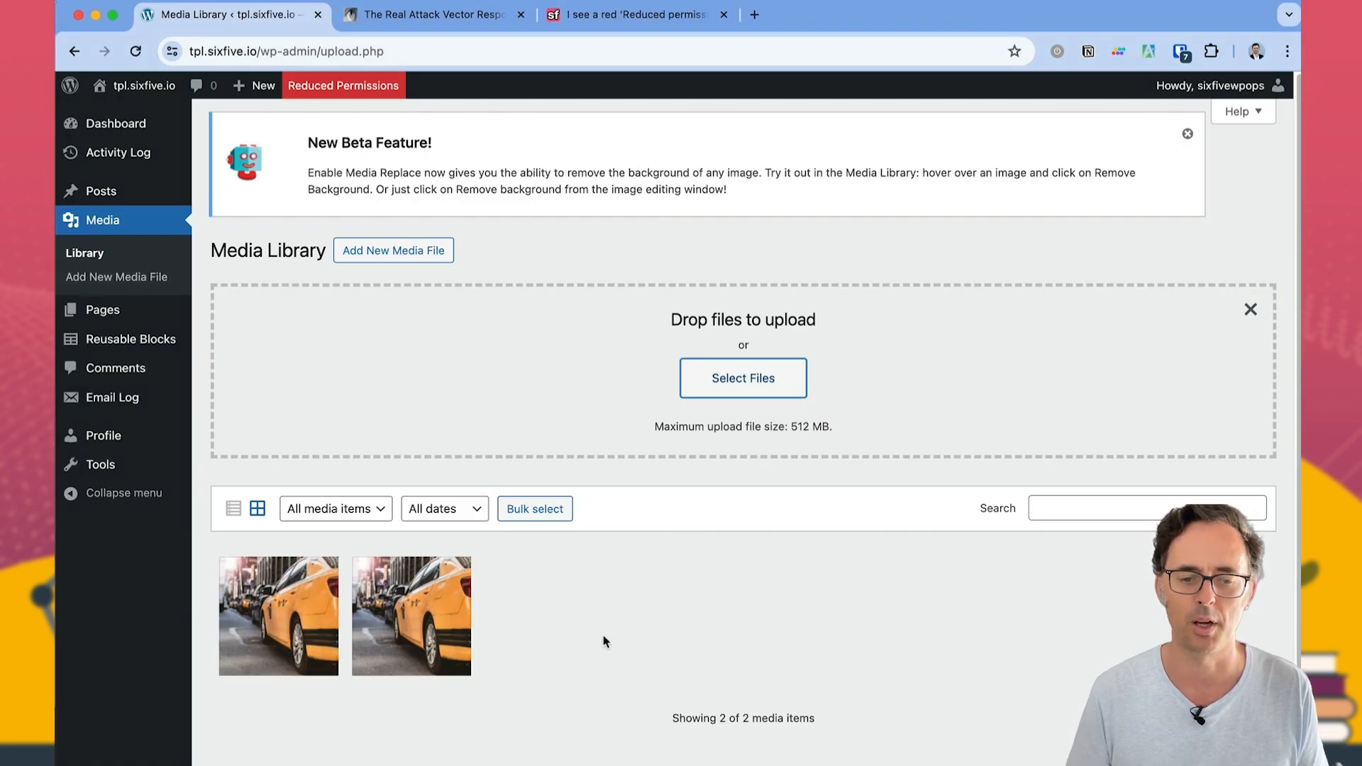
Step: View the attachment details of both taxi images in turn and close the details view
left_click(395, 628)
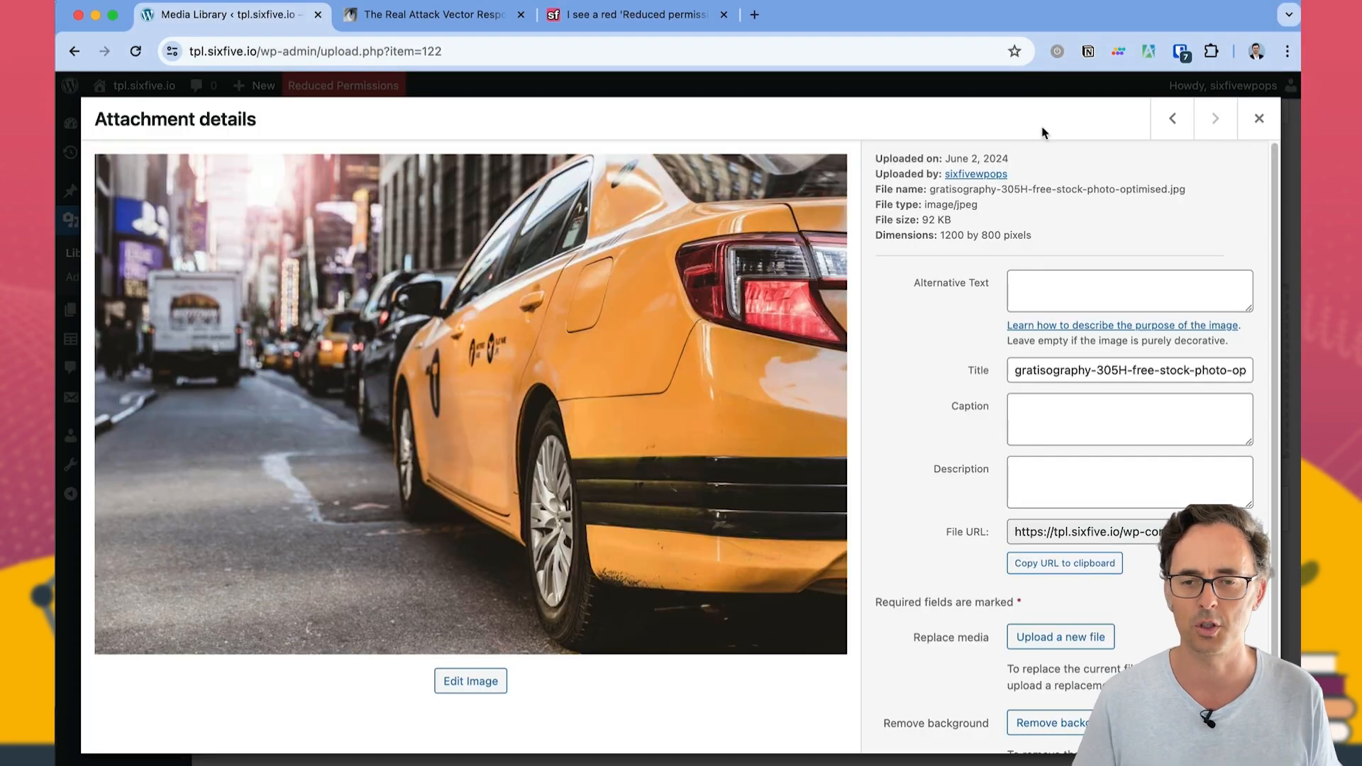
left_click(1172, 120)
left_click(1258, 119)
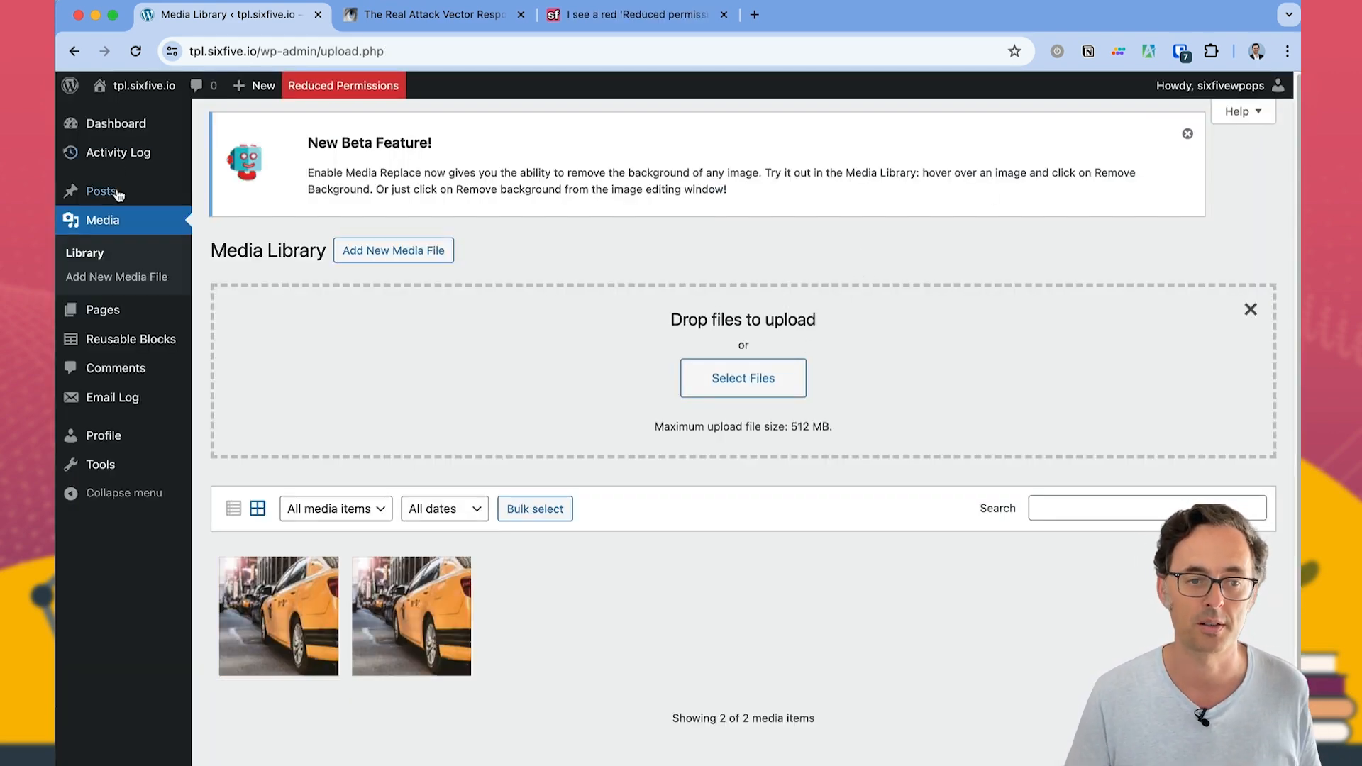
Step: Open "New Post This Way" for editing from the posts list and insert a backslash before the "u" in "yonu!"
left_click(220, 192)
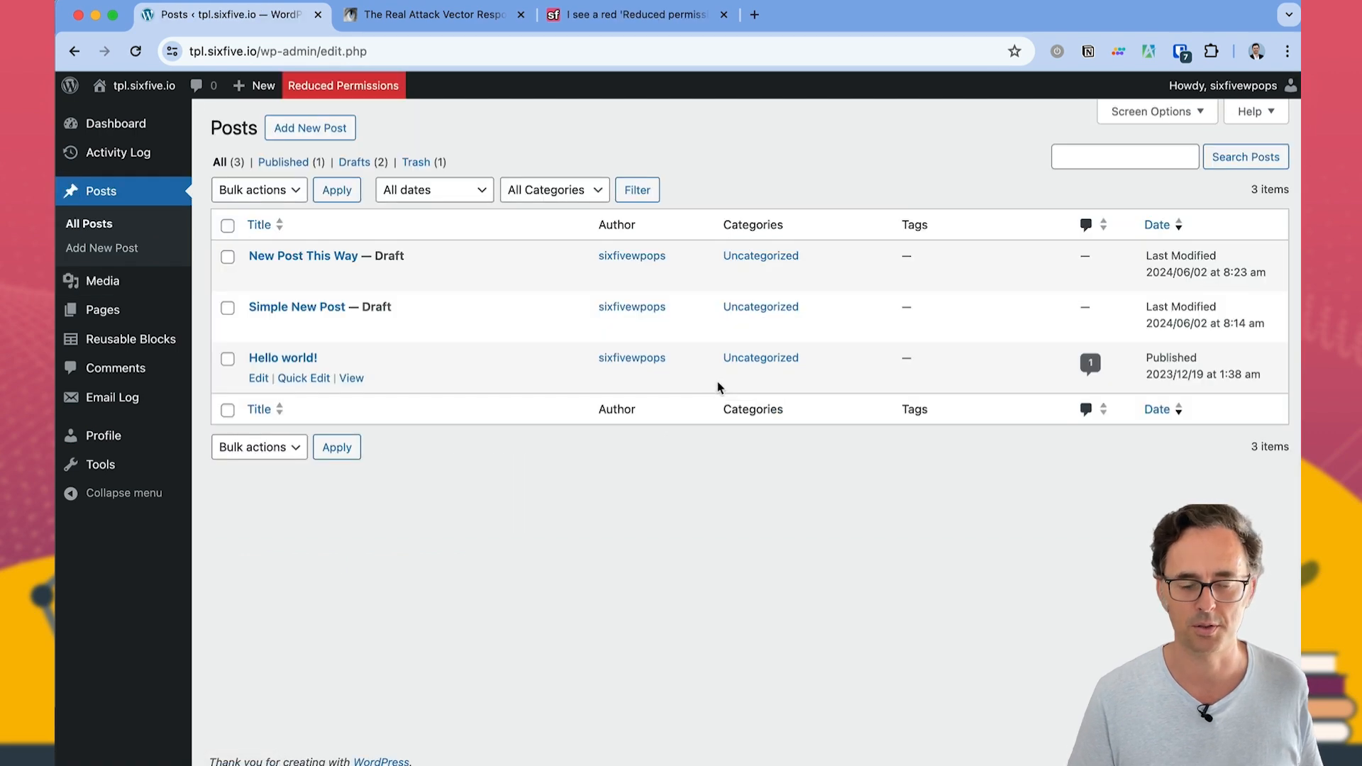
left_click(259, 277)
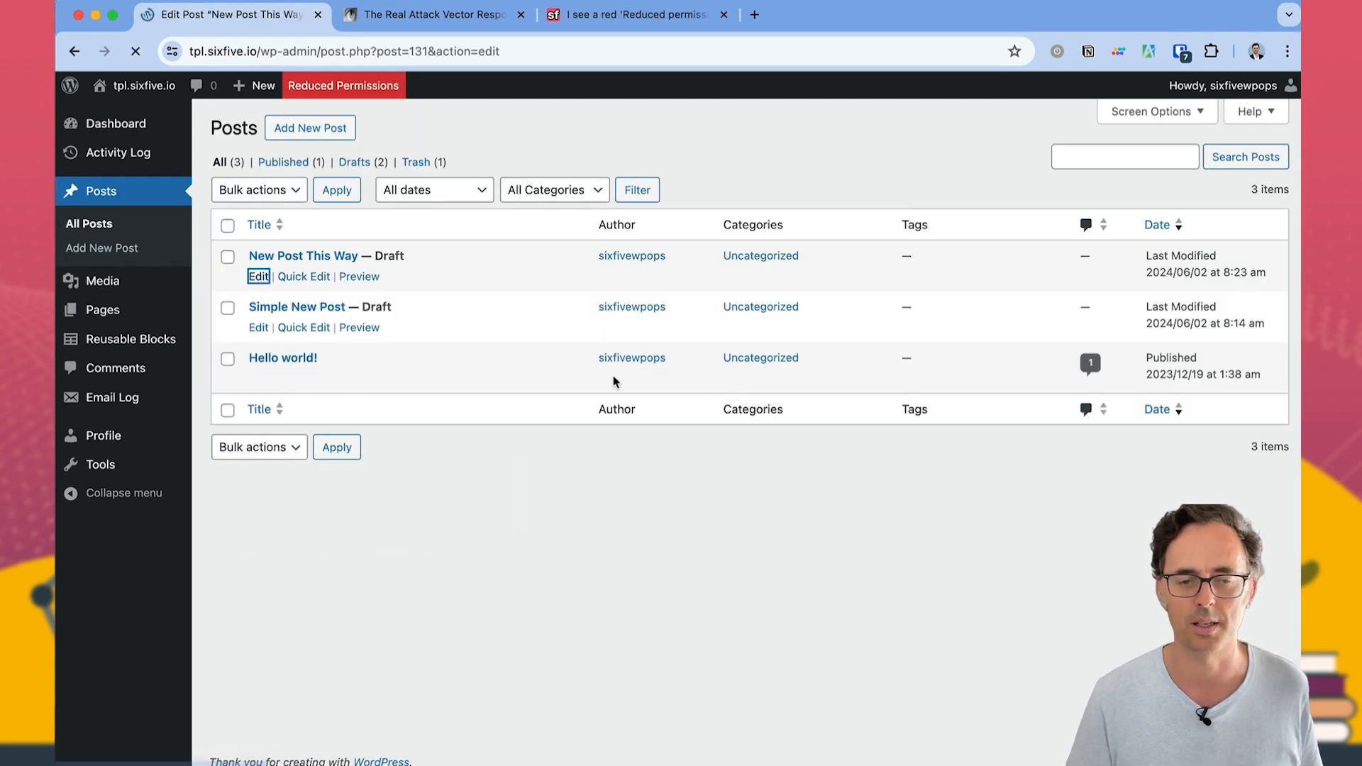
scroll(614, 374, "down", 3)
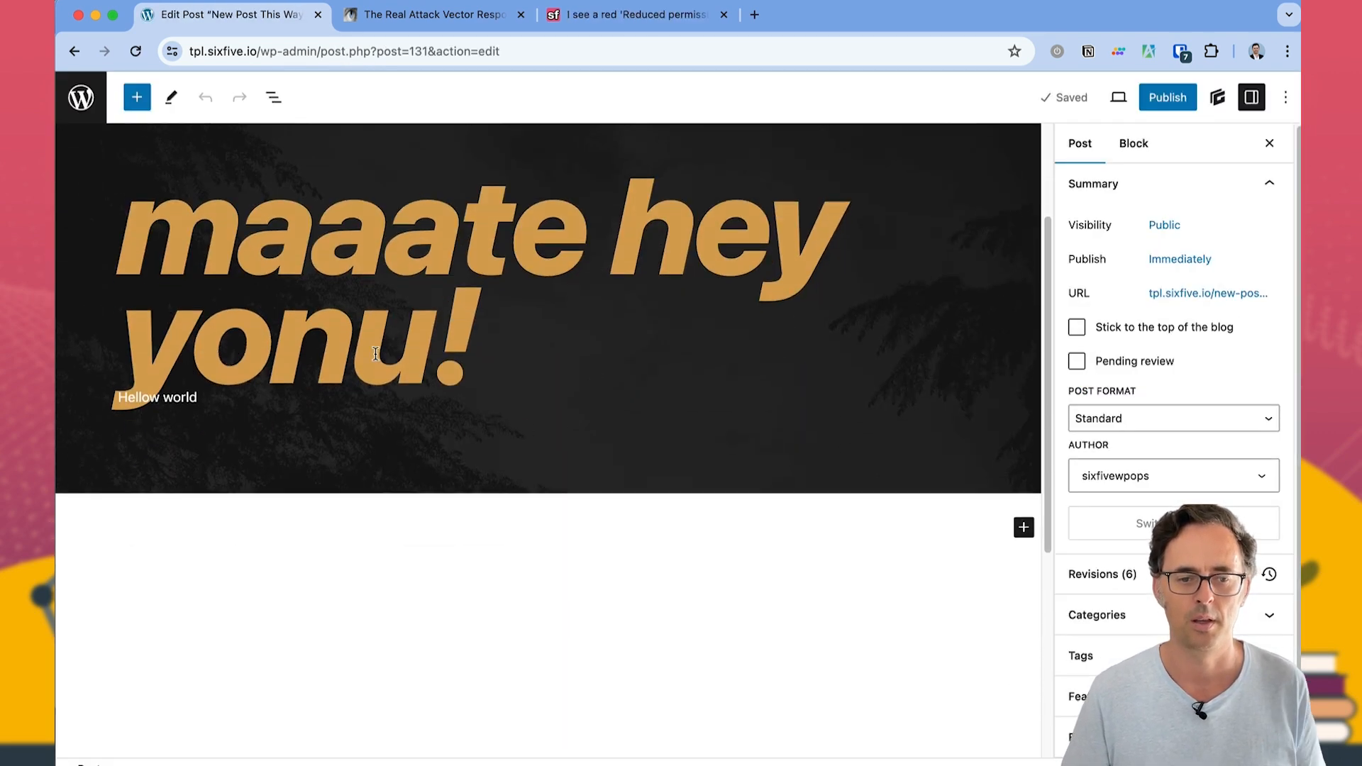
left_click(353, 343)
type("\\")
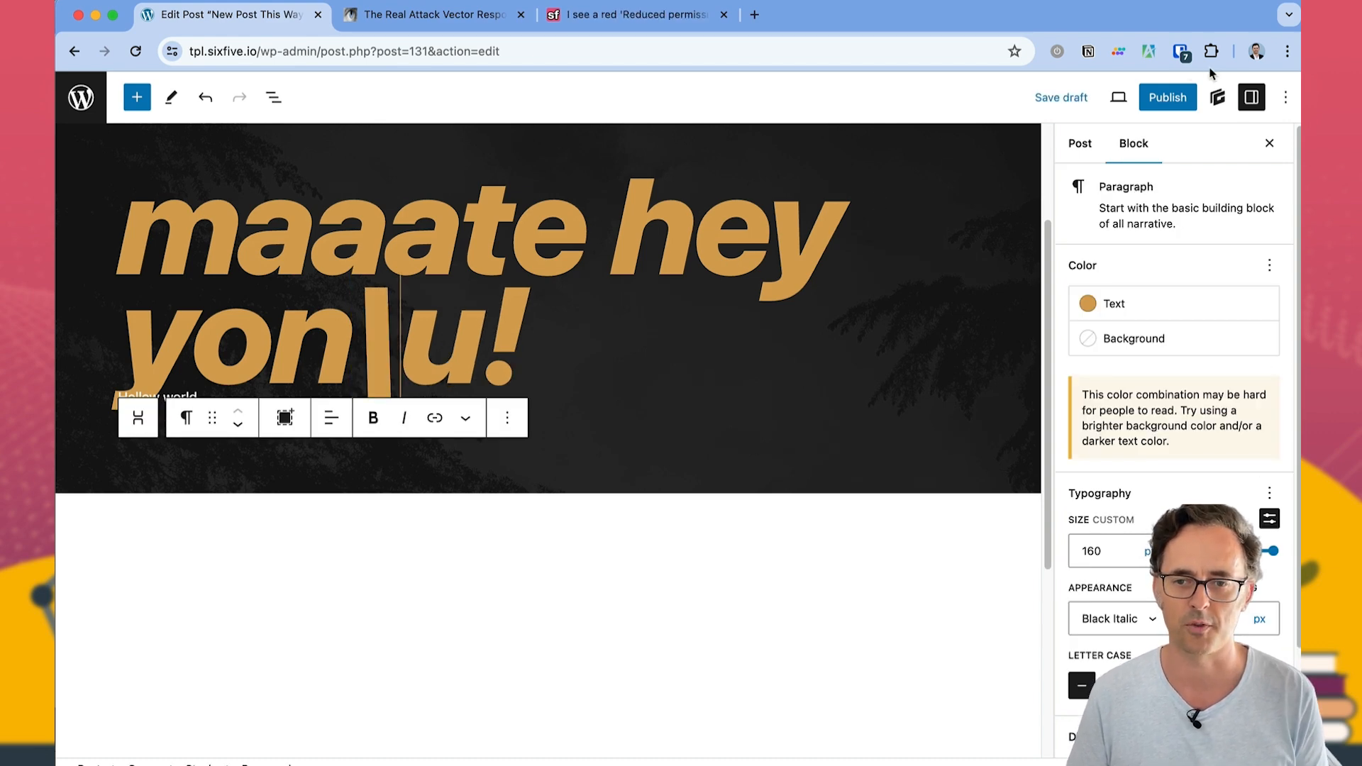
Step: Publish the post and view it on the live site
left_click(1164, 97)
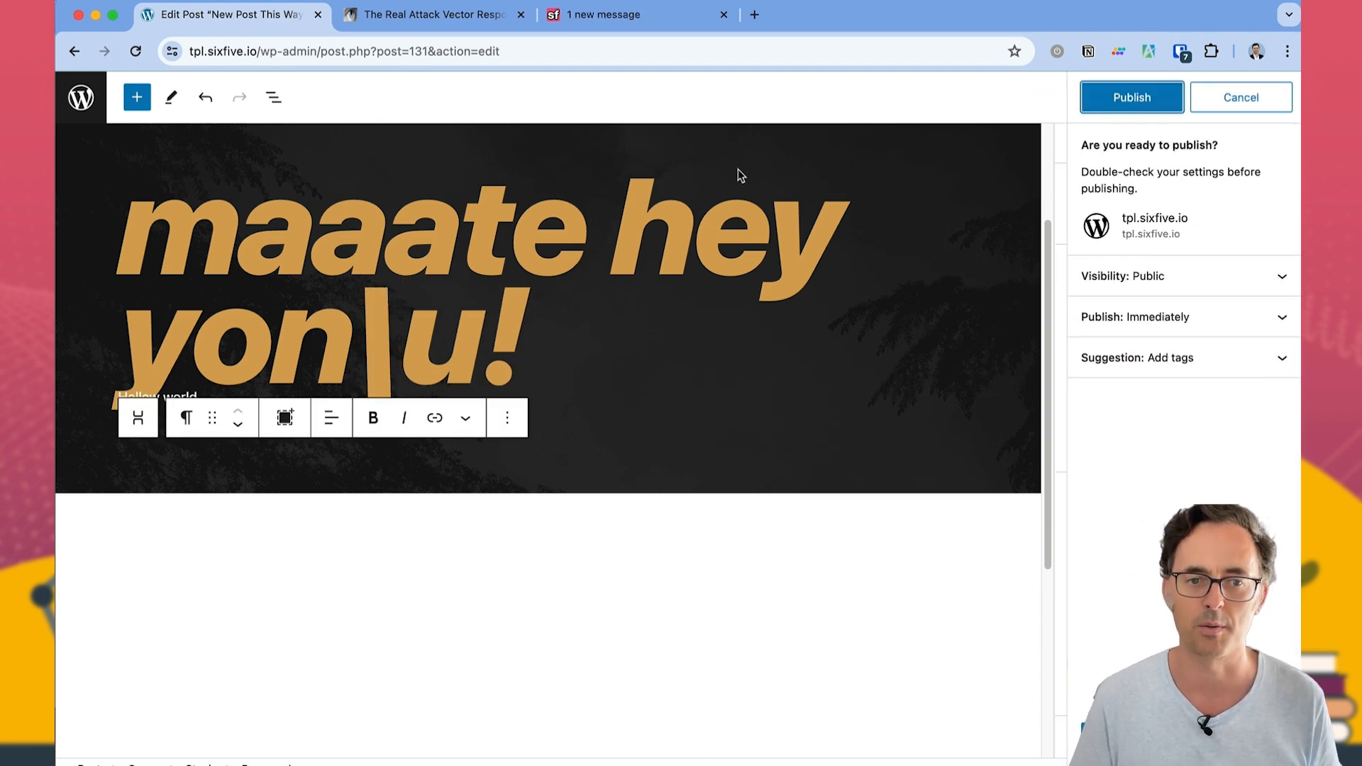
left_click(1132, 103)
left_click(1119, 282)
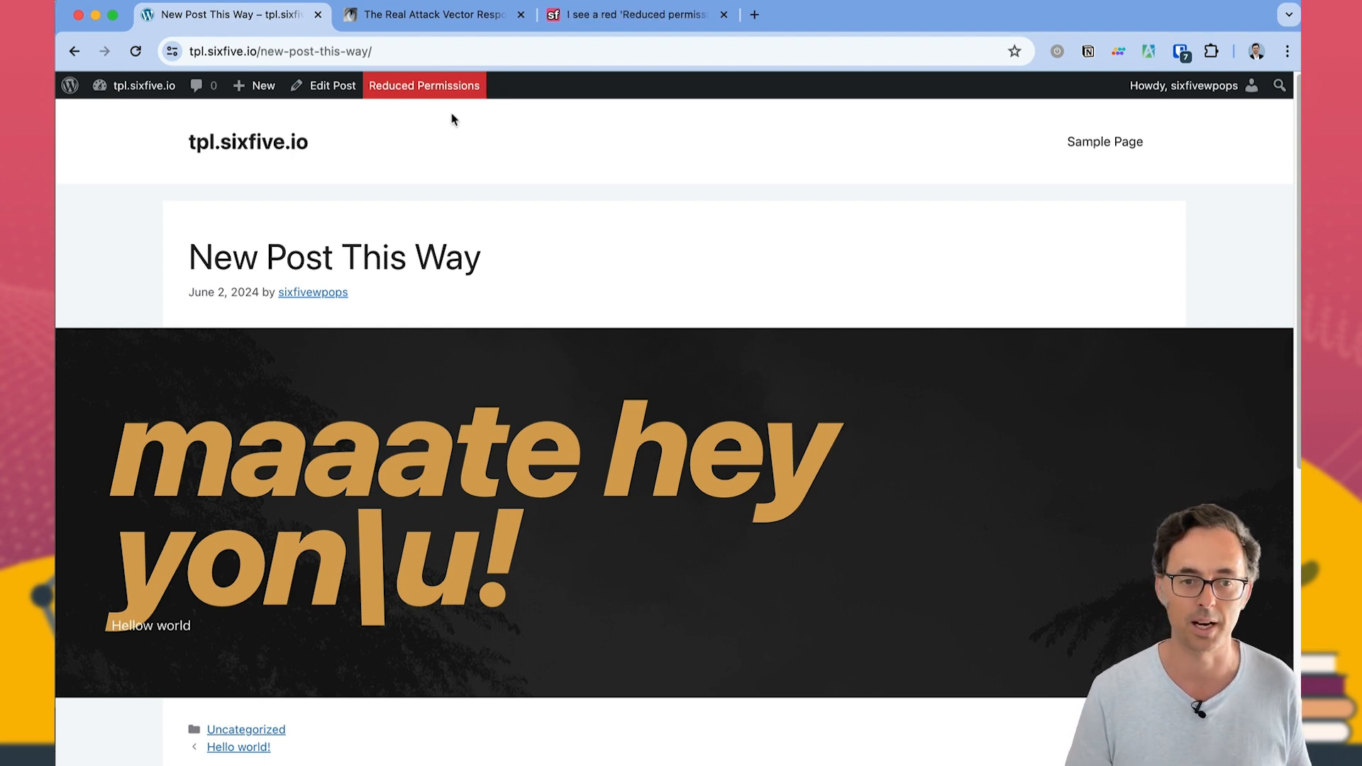
Step: Regain full permissions from the Reduced Permissions notice by filling in the saved account password and confirming access
left_click(411, 87)
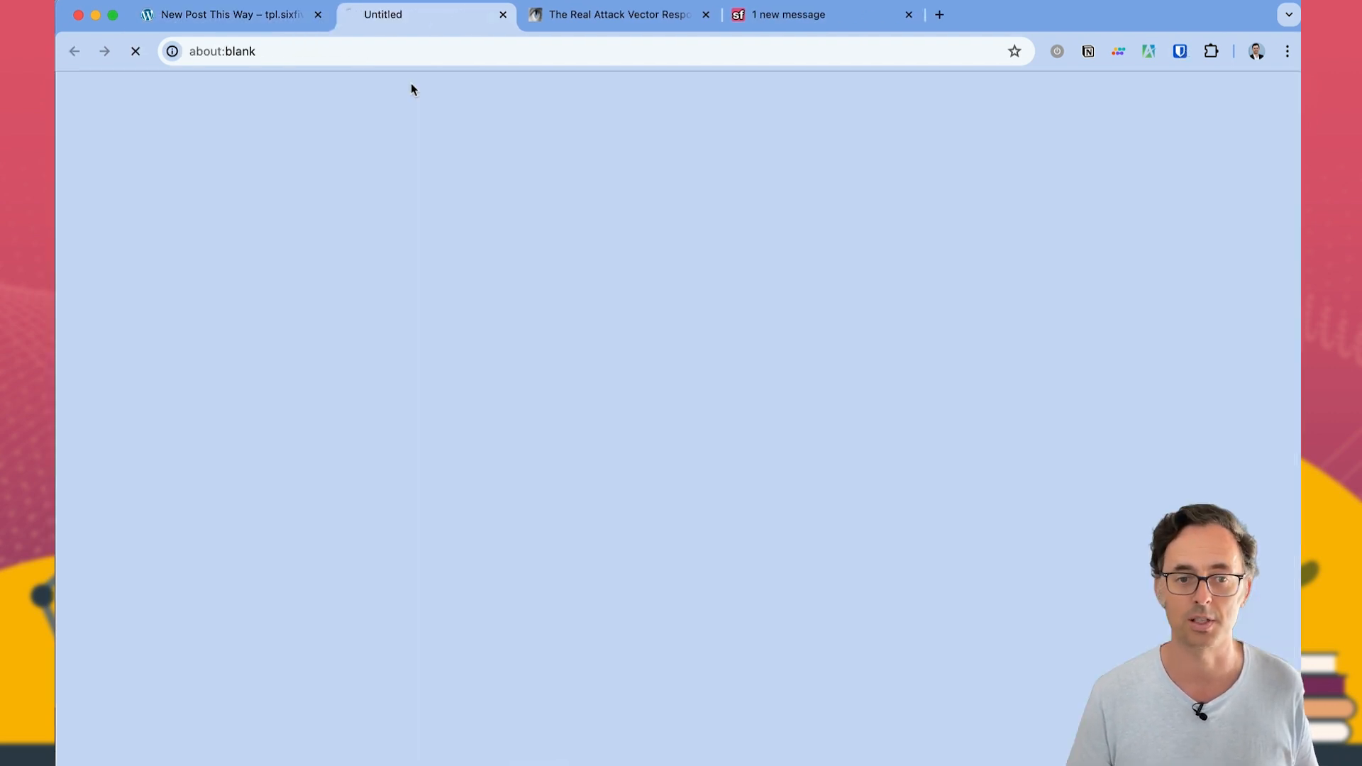
left_click(586, 314)
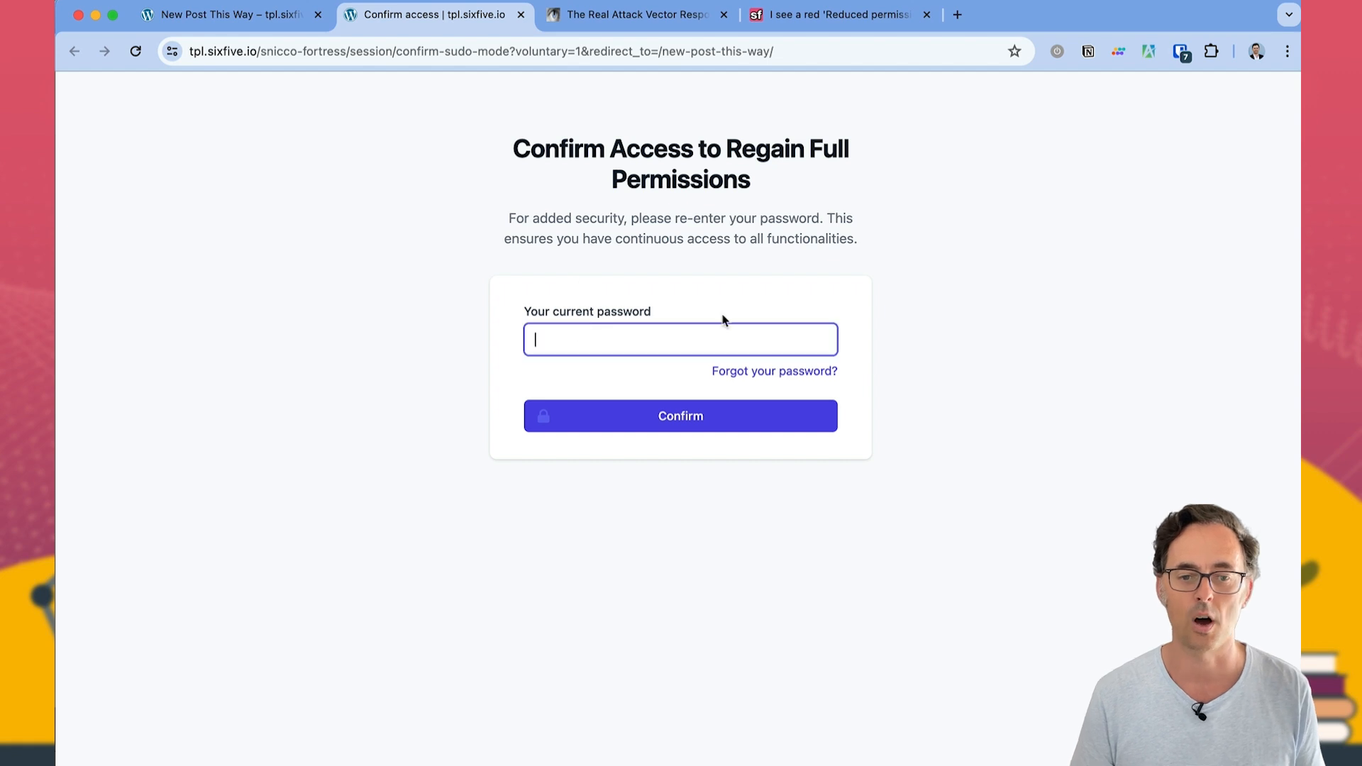
left_click(1180, 53)
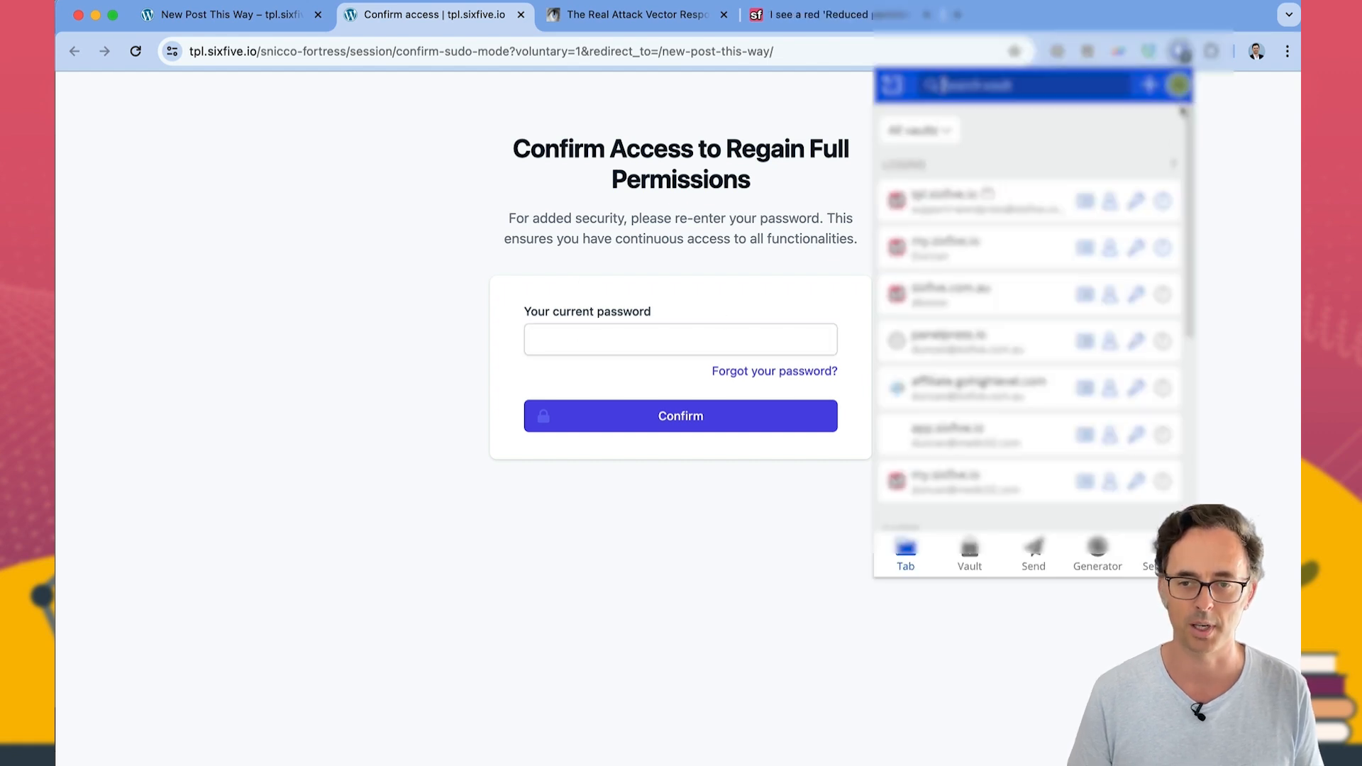
left_click(944, 203)
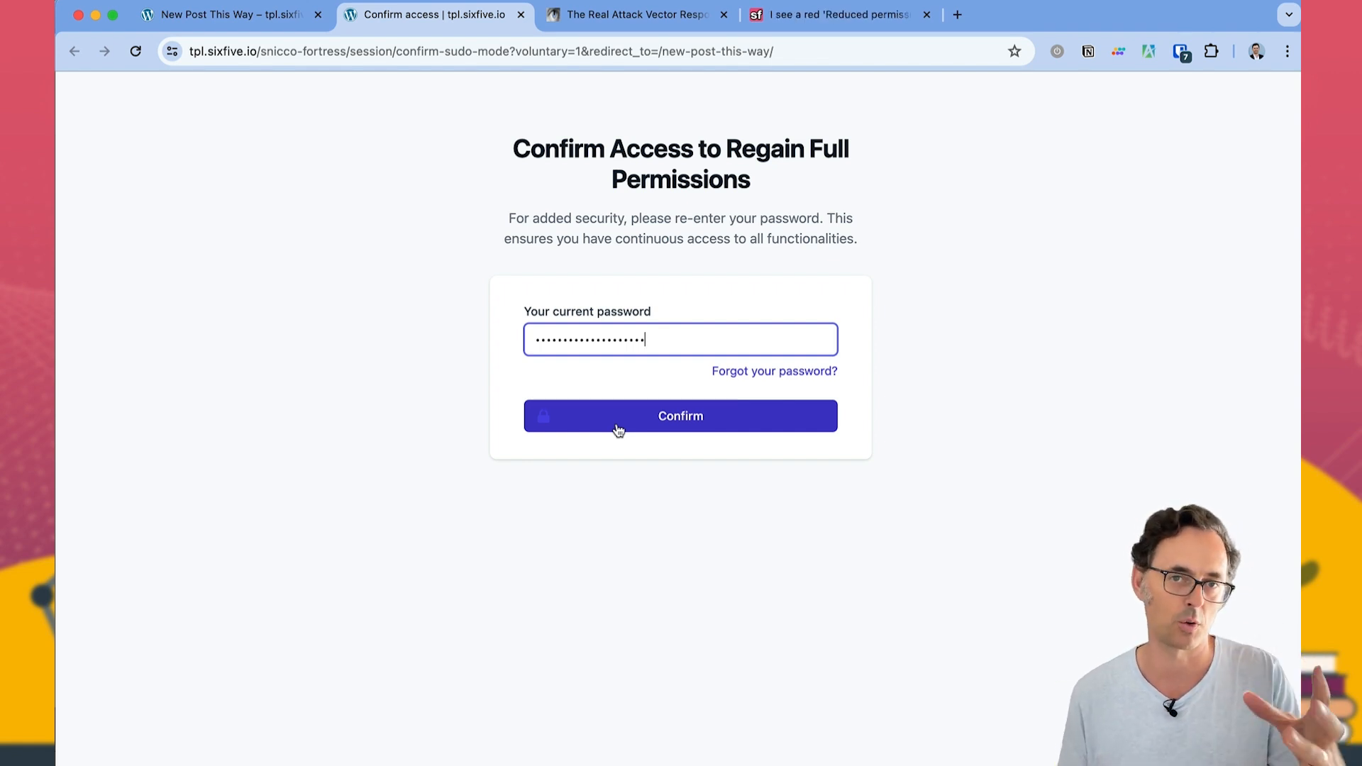
left_click(619, 430)
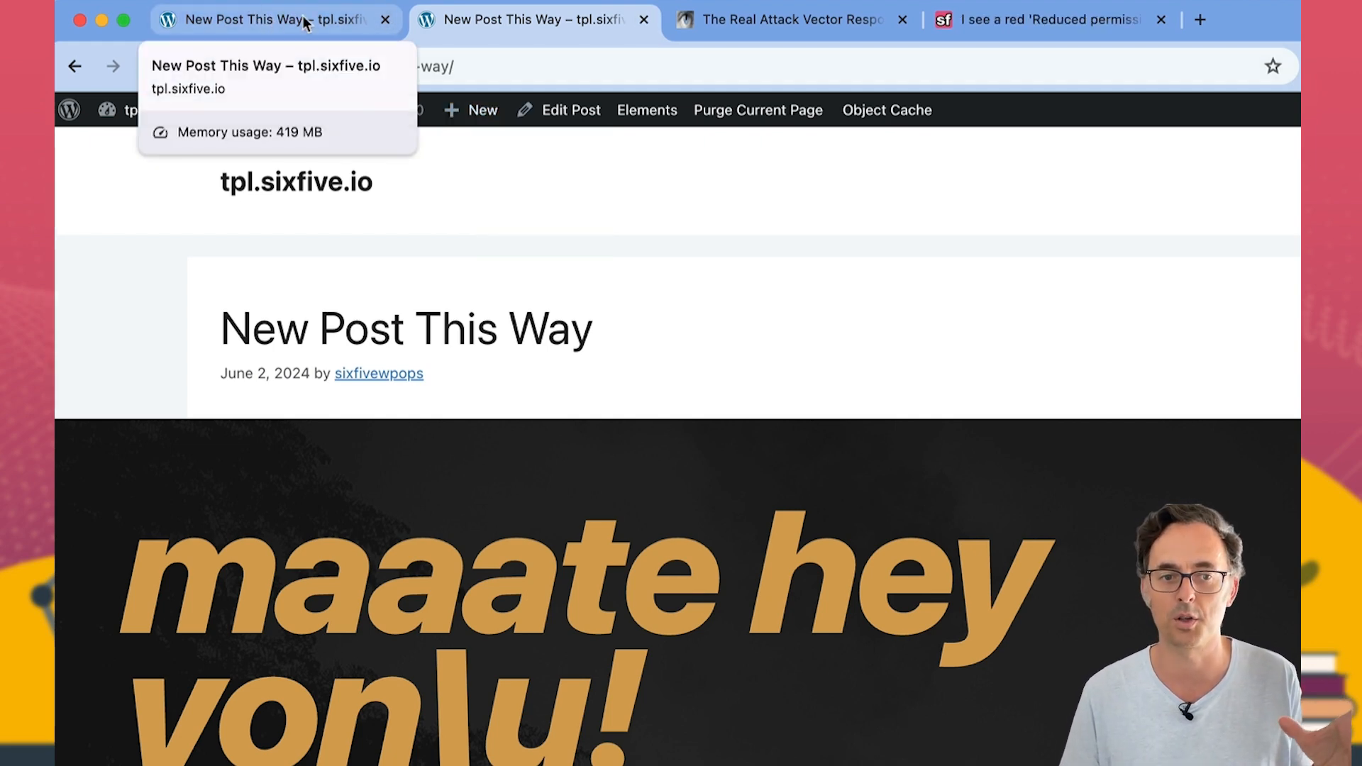
Step: Close the duplicate post page, reload the original "New Post This Way" page and go to the site's dashboard
left_click(644, 19)
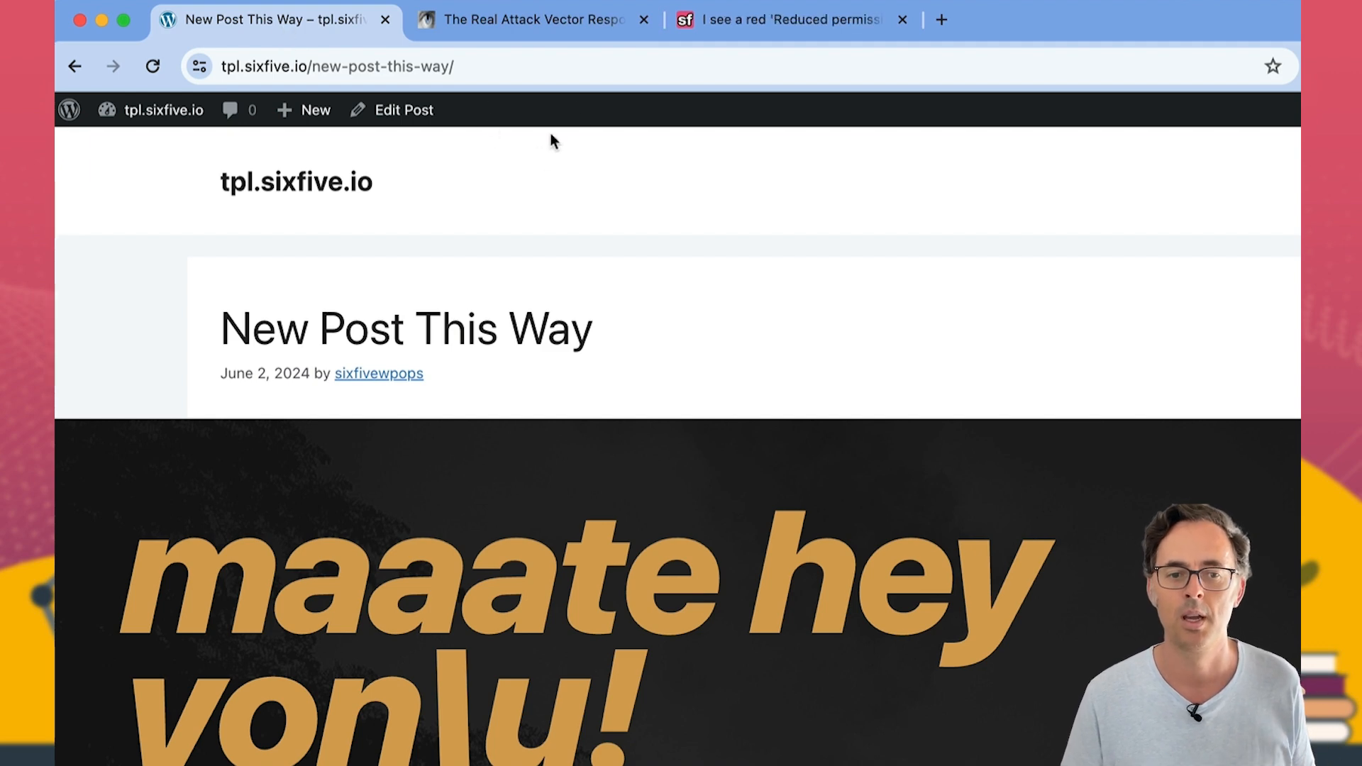
left_click(153, 66)
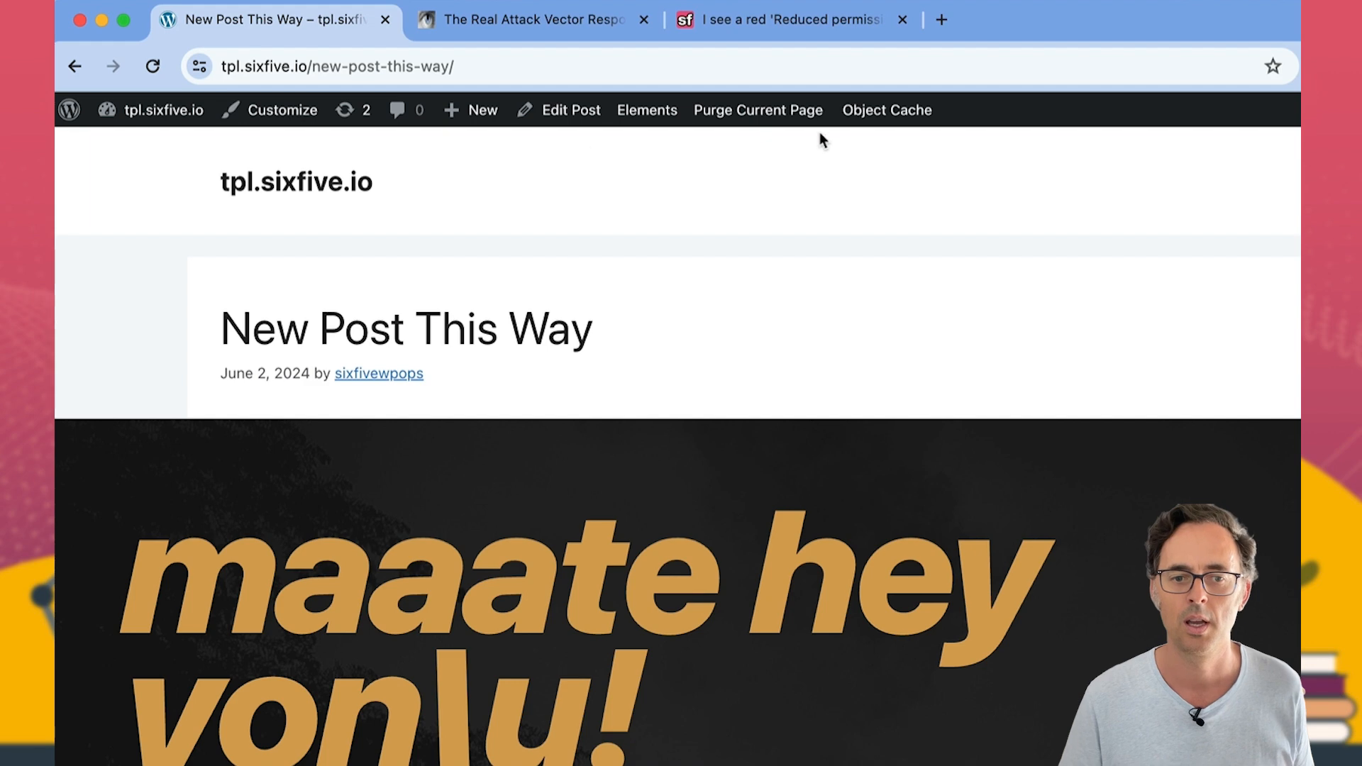
mouse_move(156, 114)
left_click(146, 151)
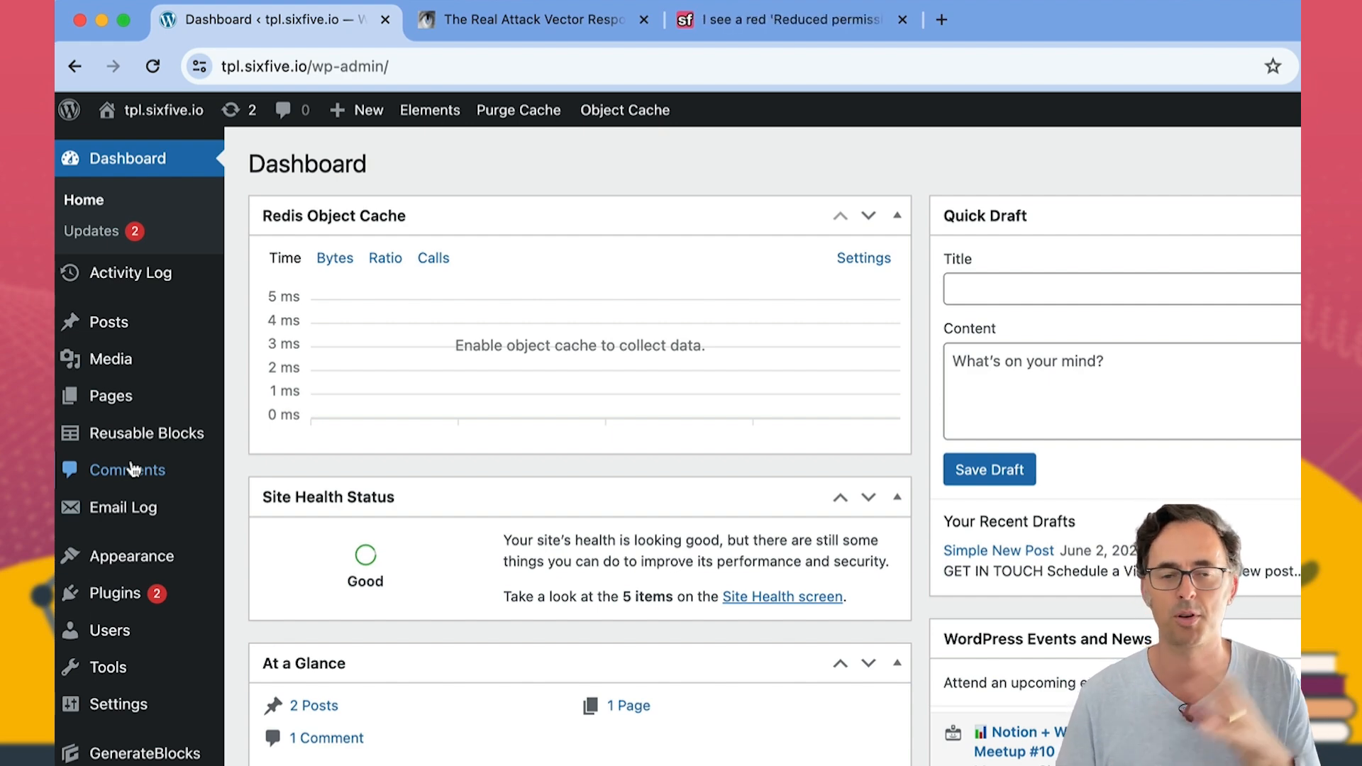
Step: Permanently delete the resized taxi image "gratisography-305H-free-stock-photo resized" from the Media Library and confirm the deletion
mouse_move(114, 332)
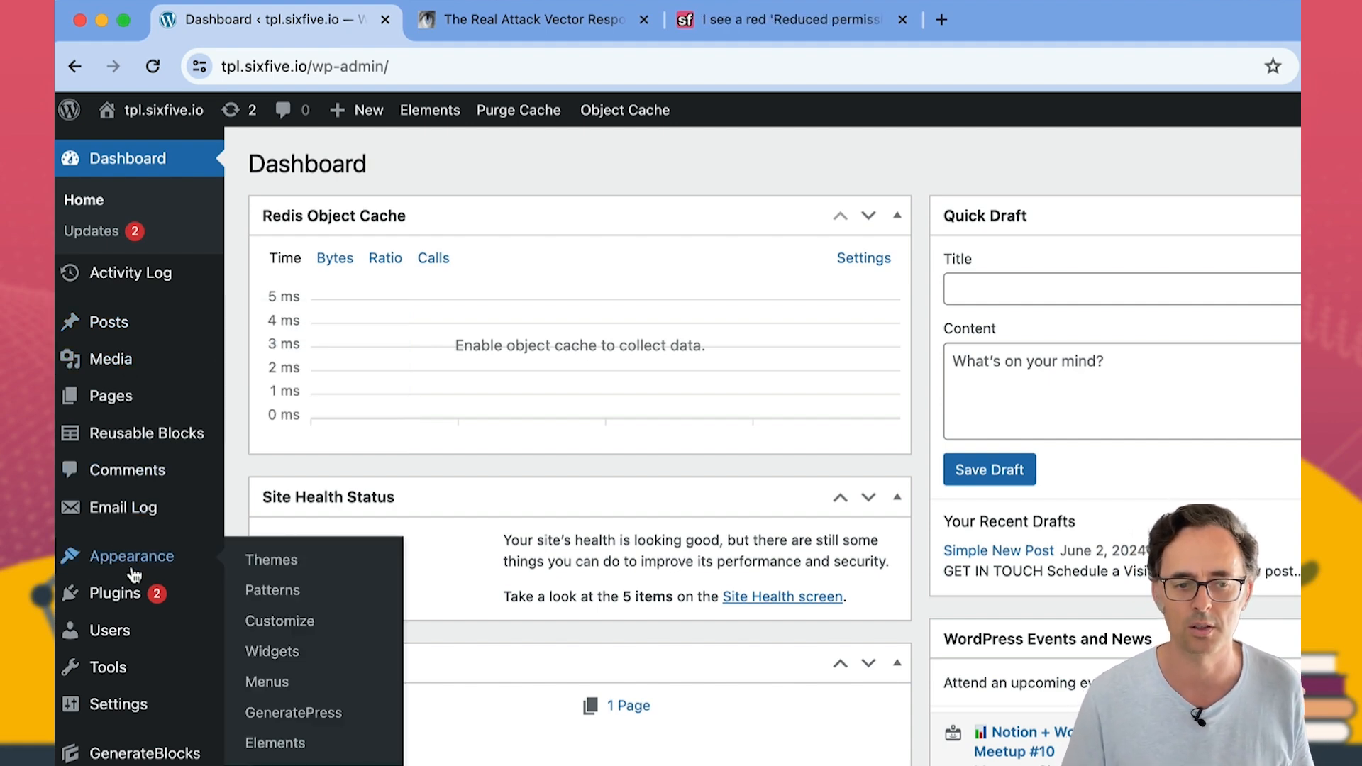
mouse_move(110, 359)
left_click(264, 363)
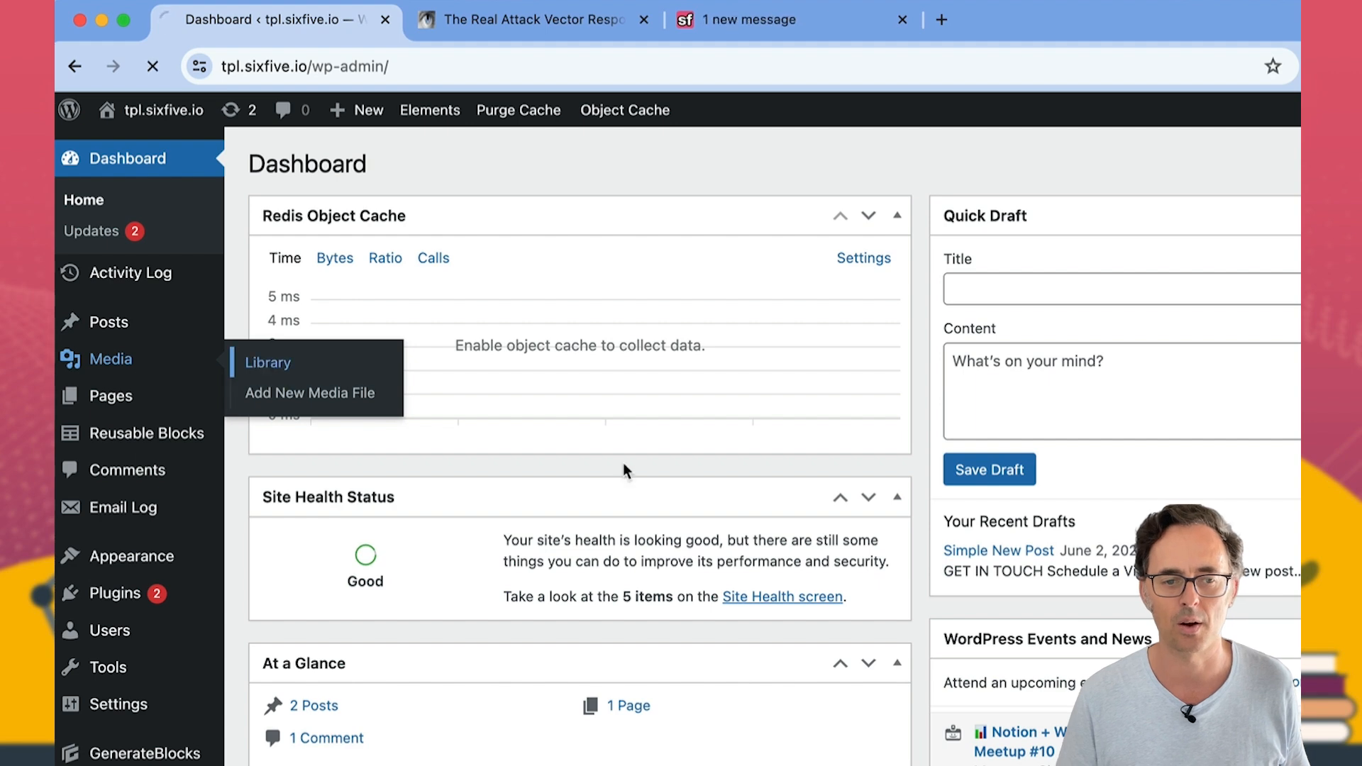
left_click(351, 549)
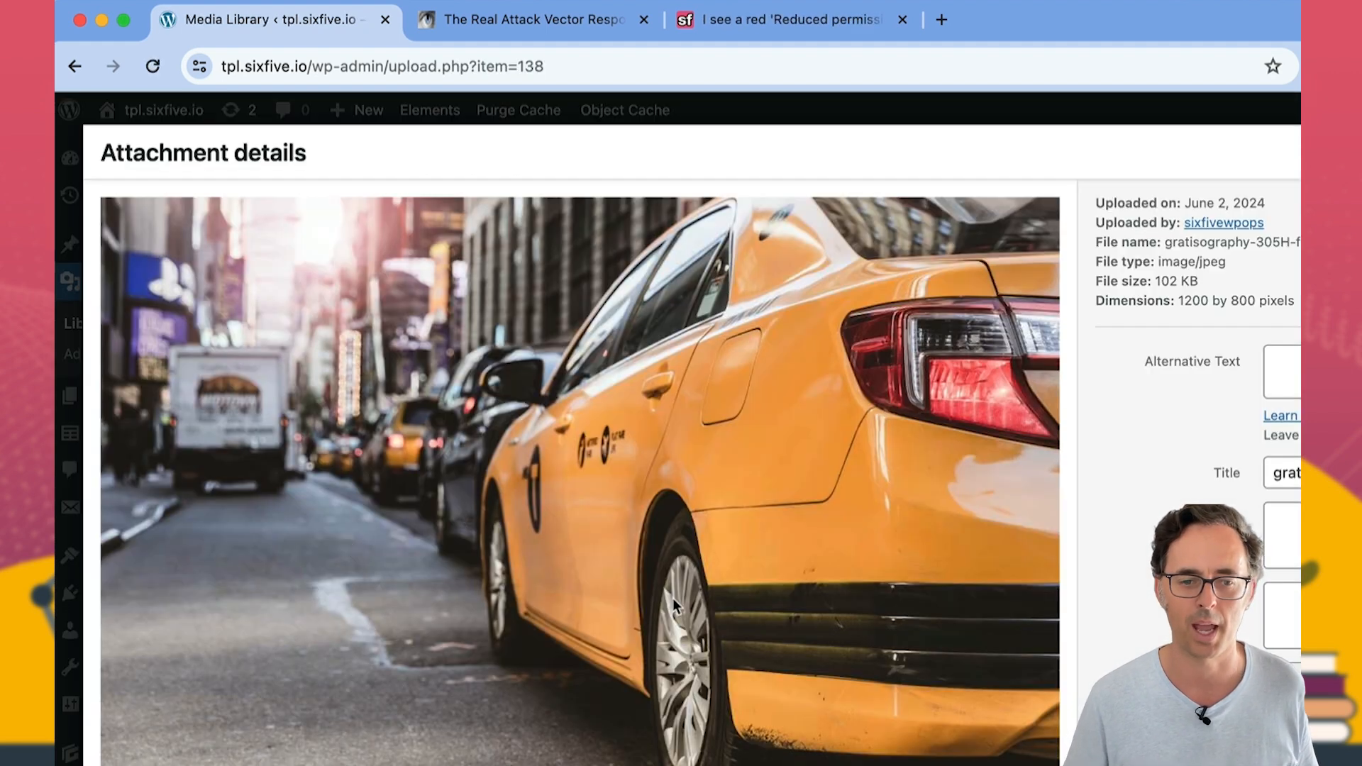
scroll(1216, 562, "down", 3)
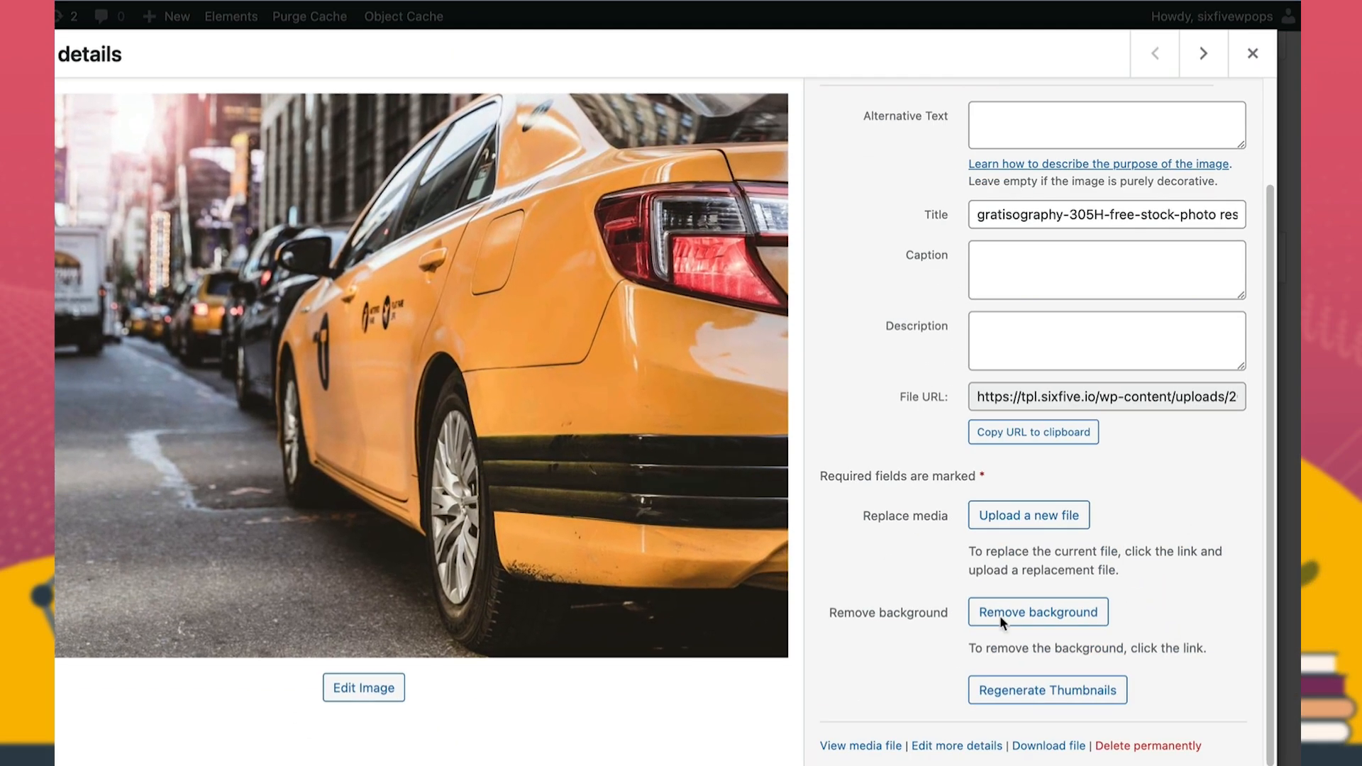
left_click(1135, 752)
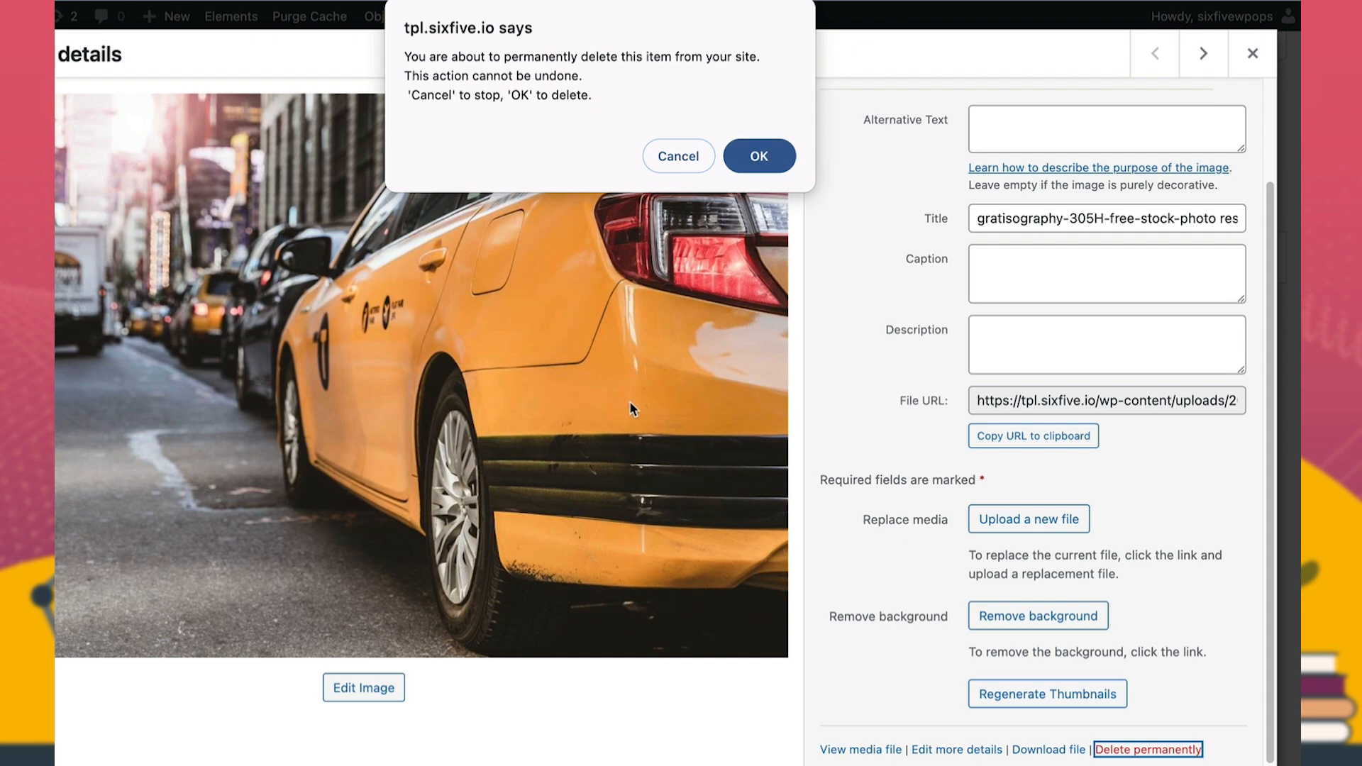
left_click(764, 157)
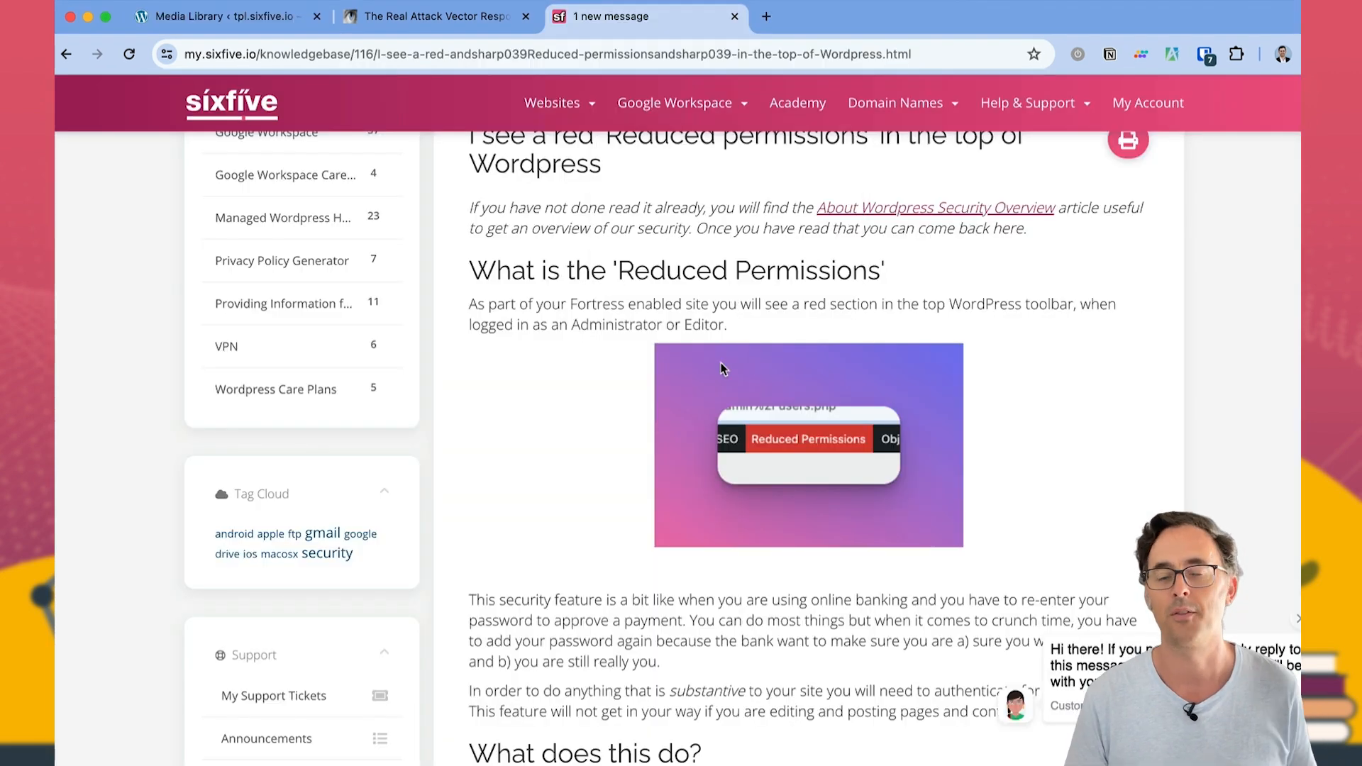
Step: Open the Security category of the SixFive knowledgebase and read its article on the red 'Reduced permissions' notice, including allowed tasks and restrictions
scroll(624, 394, "up", 5)
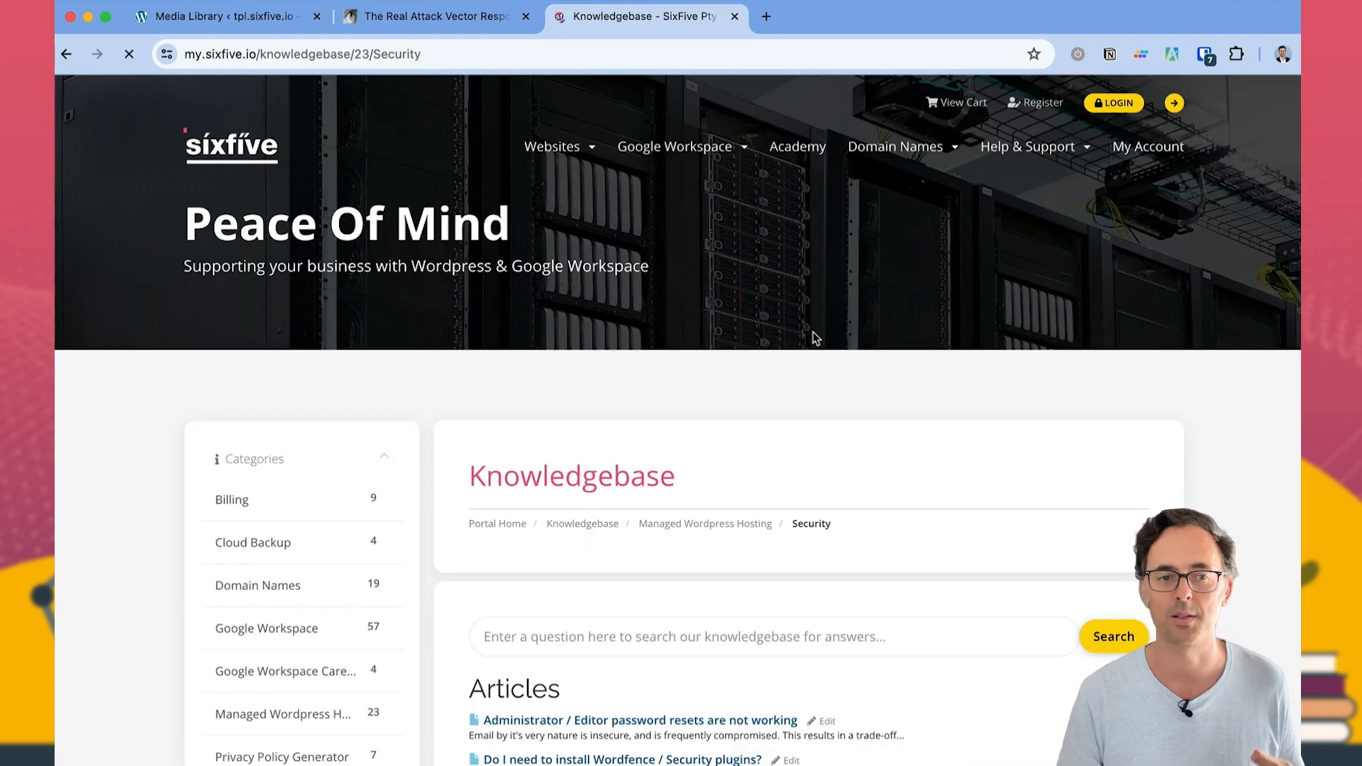
scroll(819, 357, "down", 8)
scroll(943, 290, "up", 3)
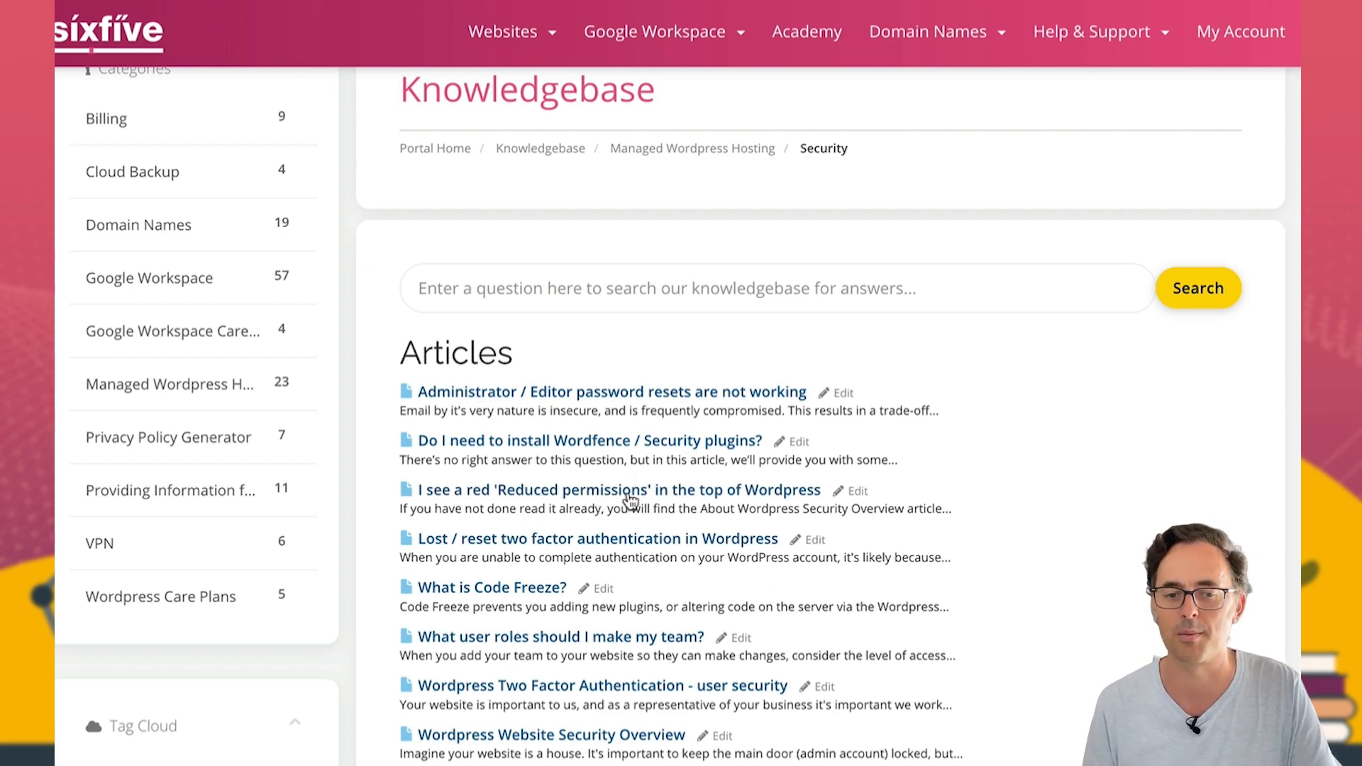
left_click(732, 494)
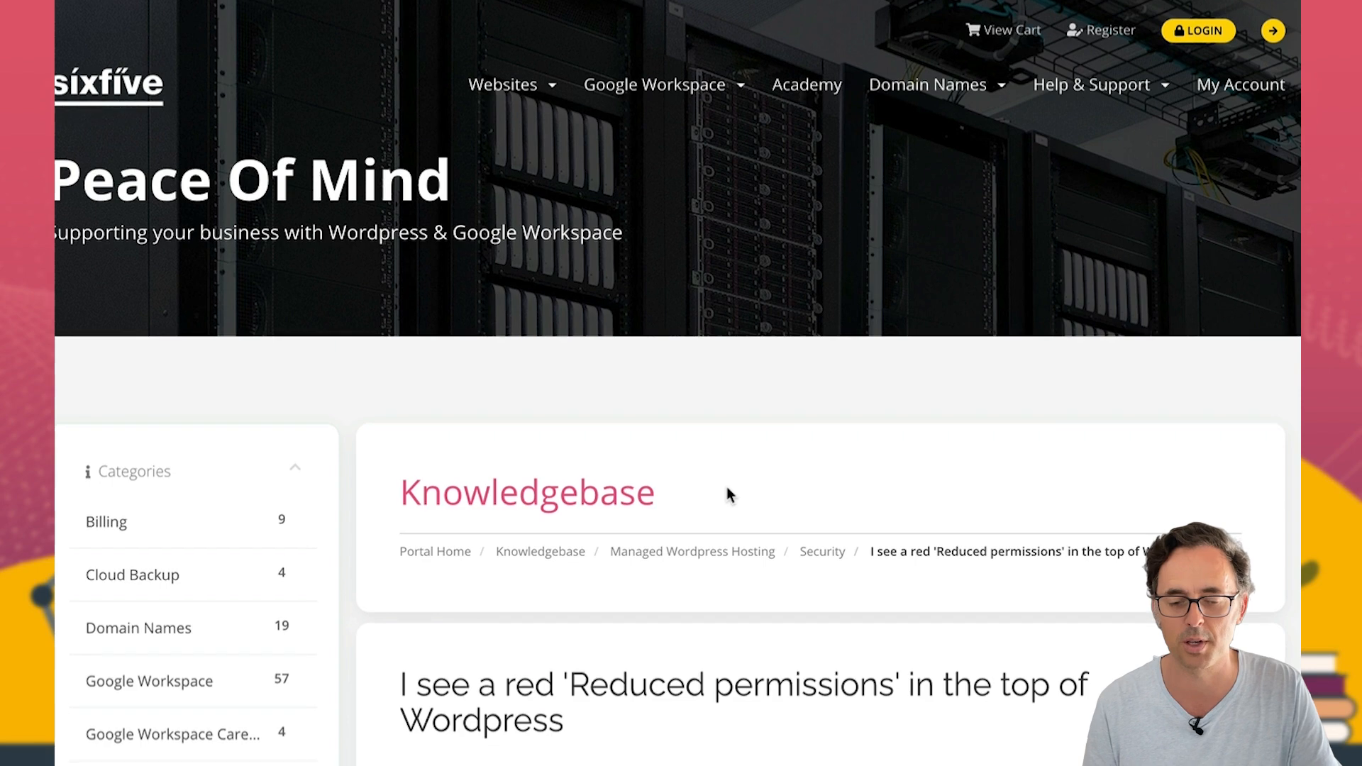
scroll(750, 482, "down", 10)
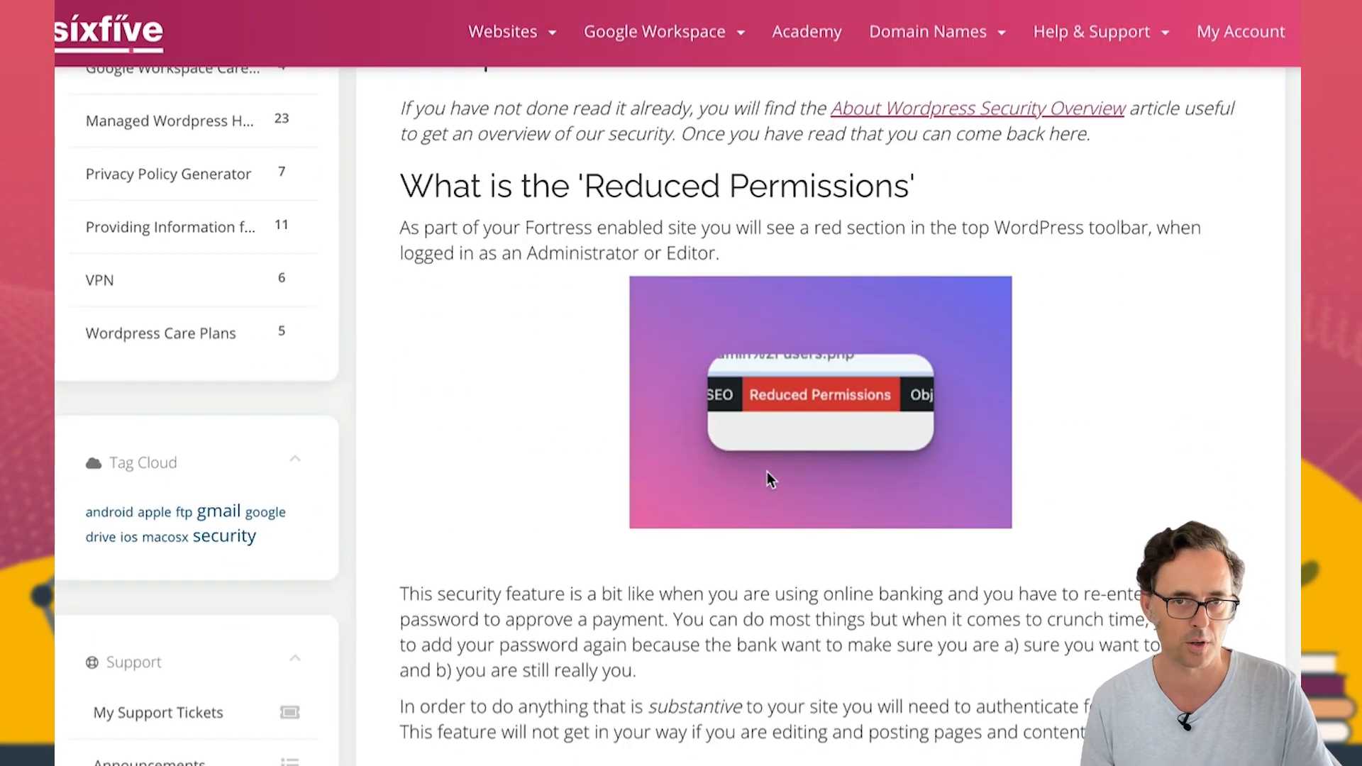
scroll(768, 471, "down", 10)
scroll(766, 474, "down", 5)
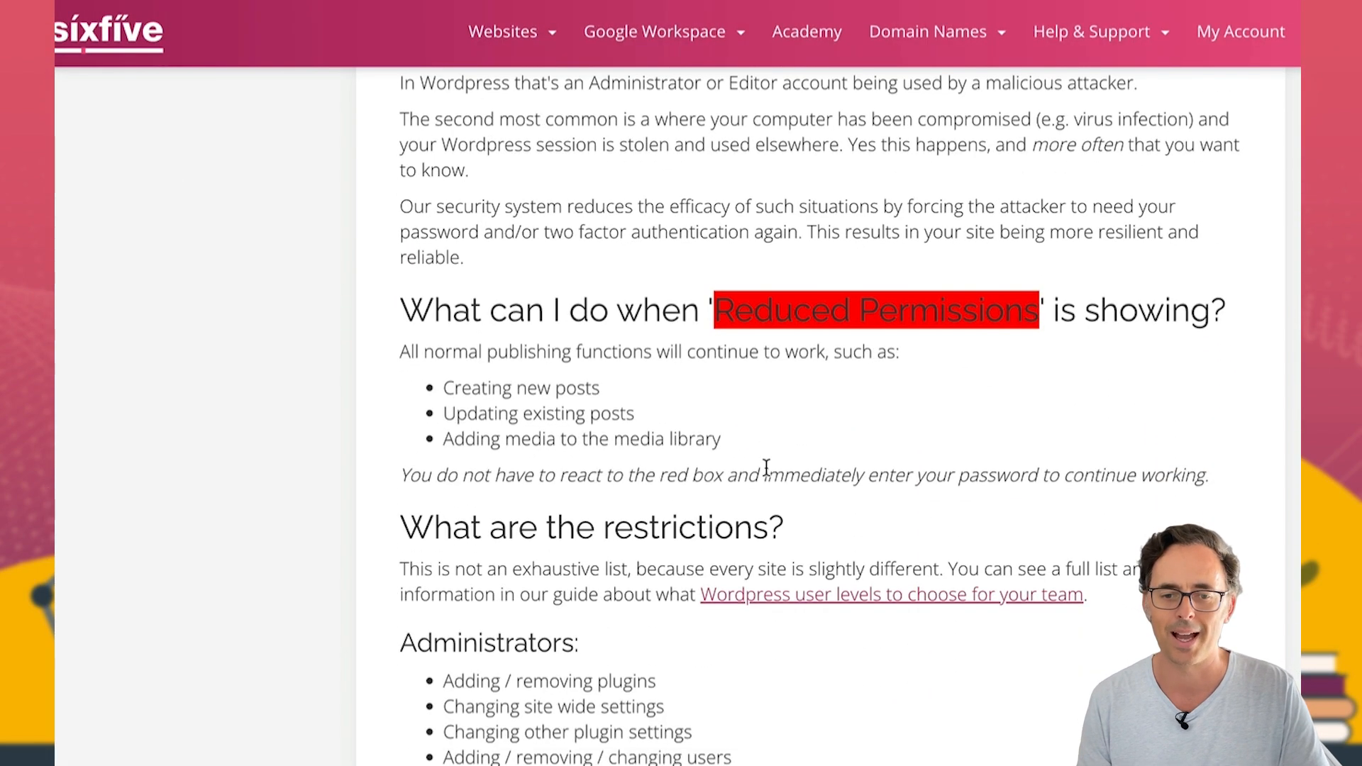